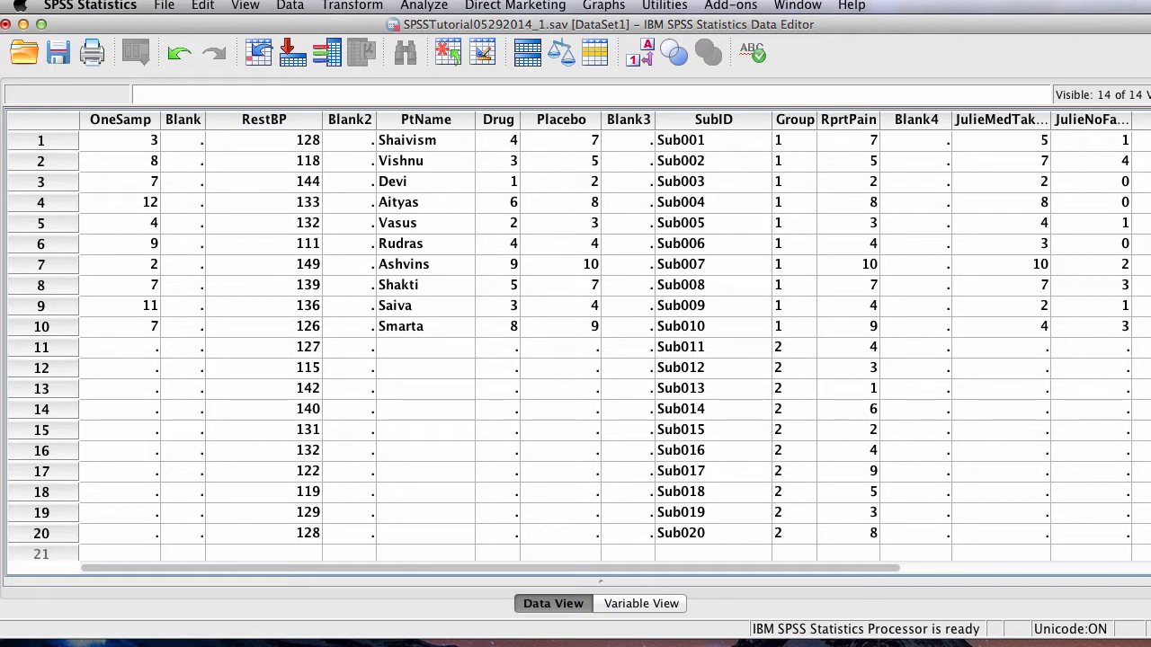
# Compare the dataset's data values with its variable definitions, finishing on the variable definitions
pyautogui.click(637, 606)
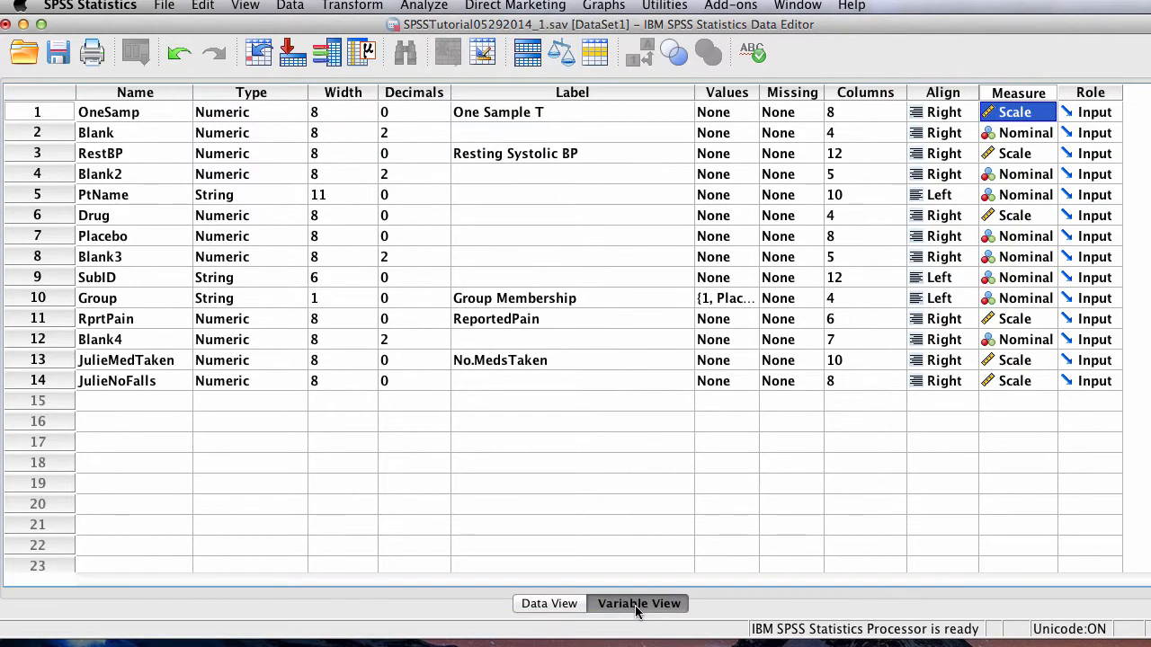
pyautogui.click(551, 605)
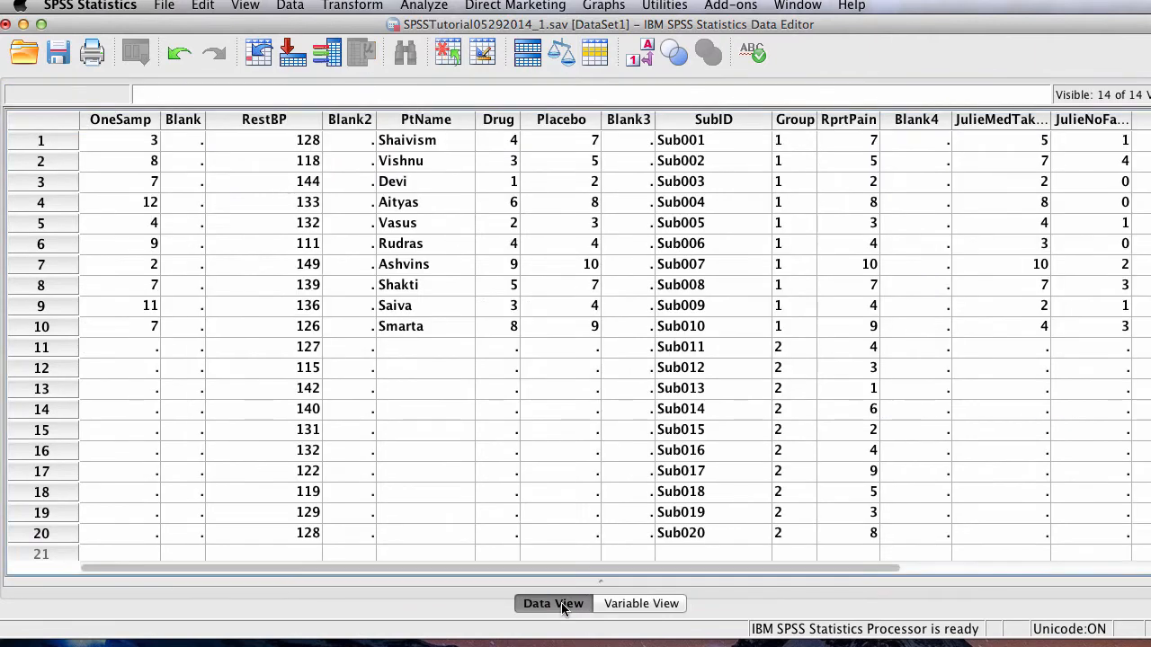
pyautogui.click(623, 608)
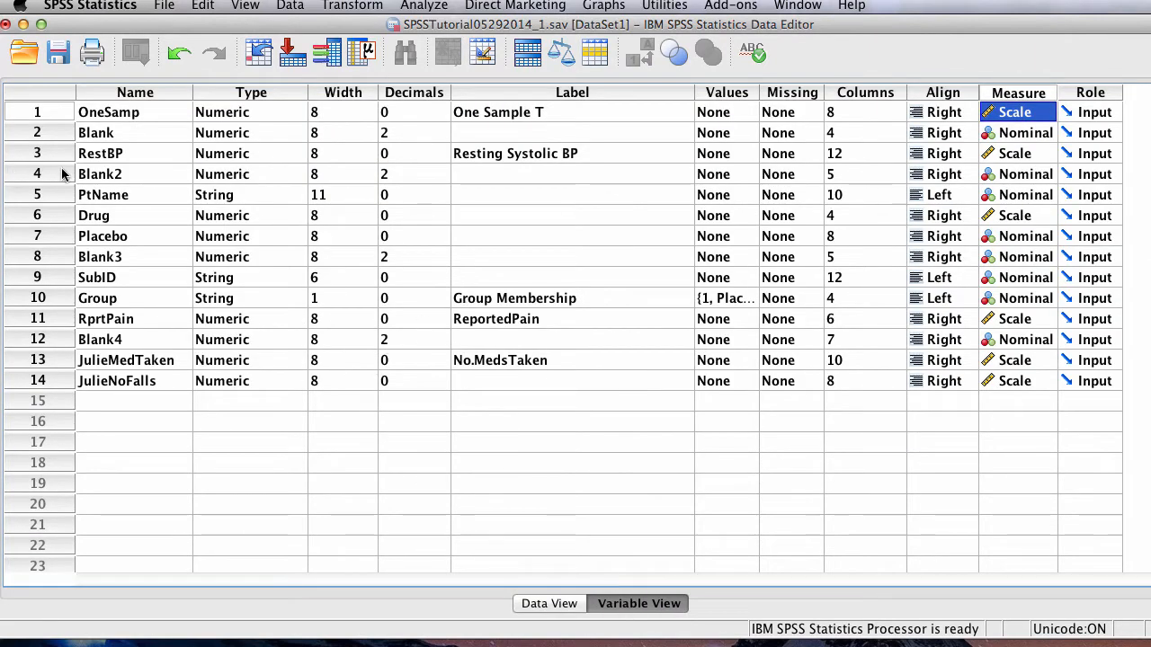
# Try to rename the first variable, OneSamp, as "dss d", which contains a space
pyautogui.click(144, 111)
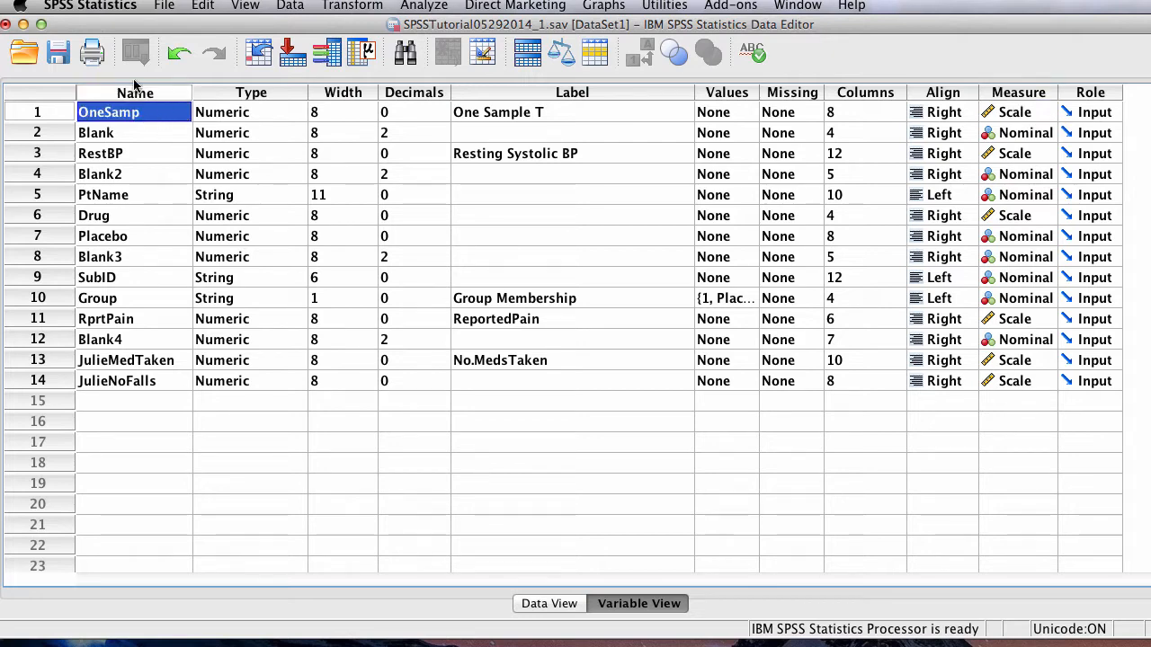
pyautogui.press('F2')
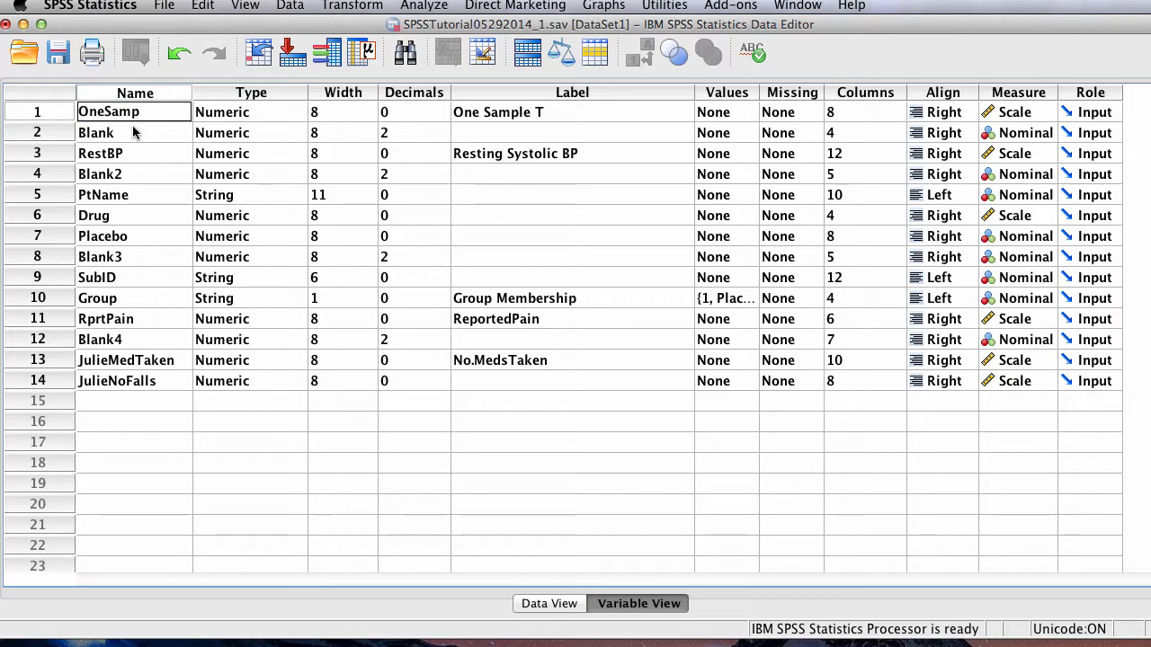
pyautogui.moveTo(142, 111); pyautogui.dragTo(94, 114)
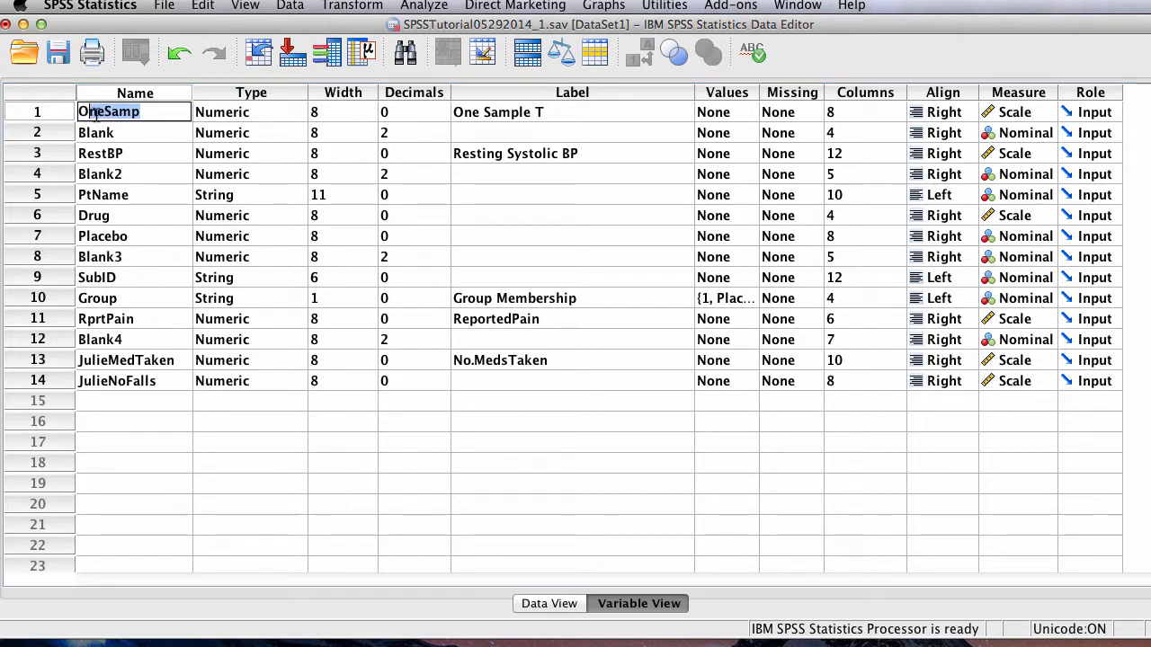
pyautogui.press('BackSpace')
pyautogui.press('BackSpace')
pyautogui.write('dss d')
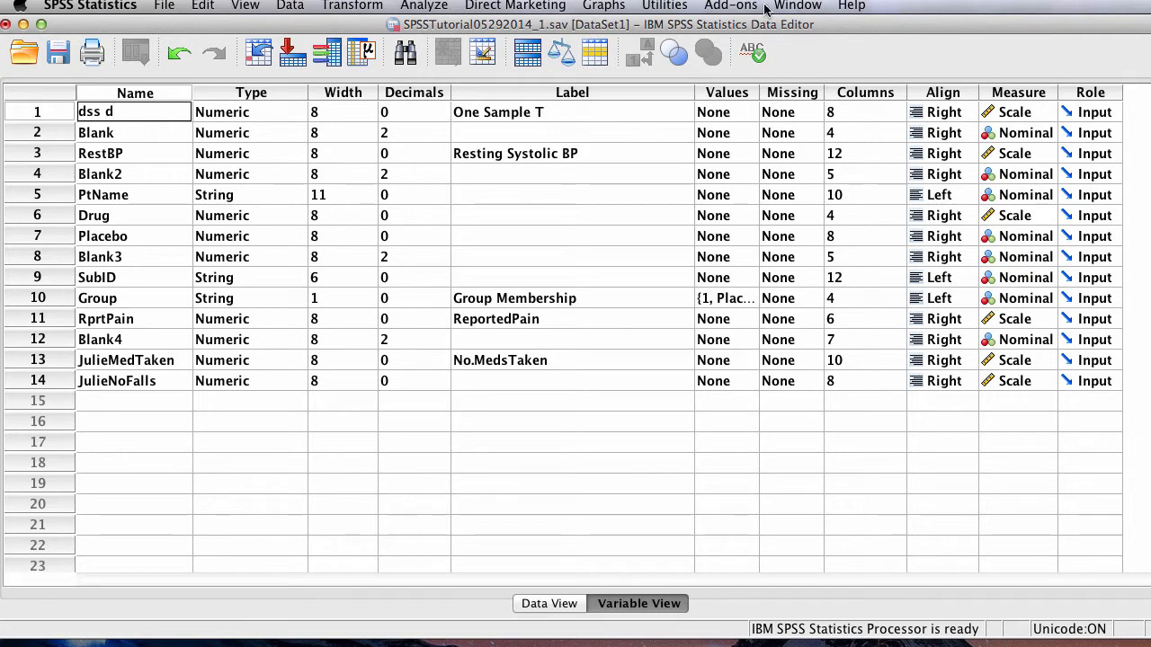
pyautogui.press('Return')
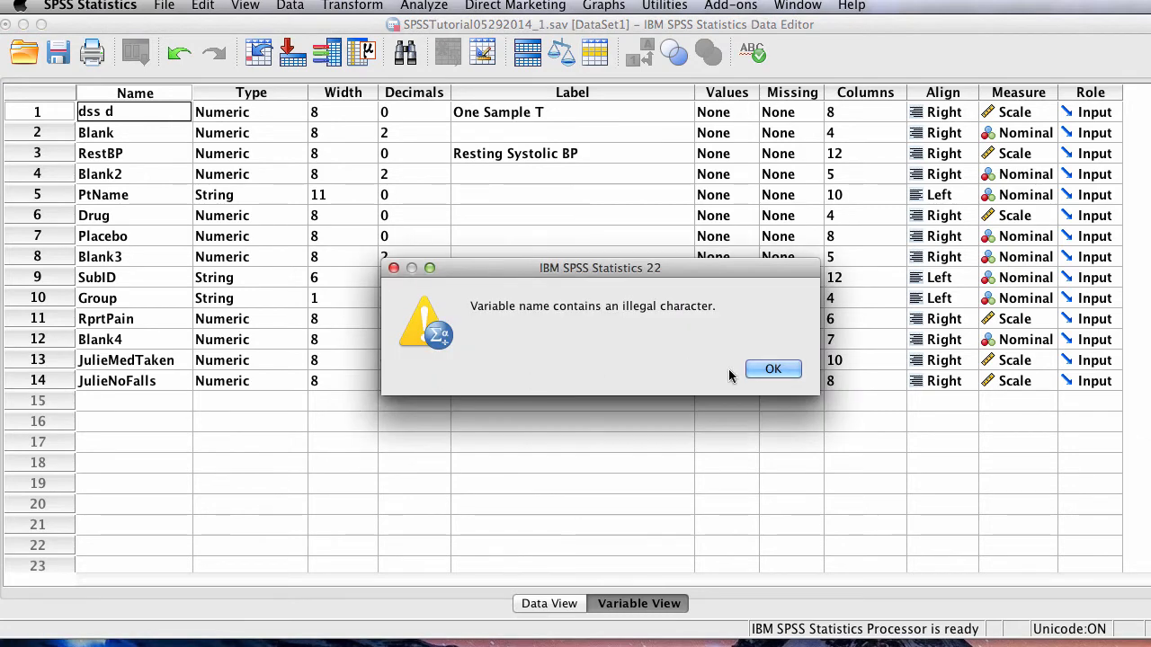
pyautogui.click(772, 369)
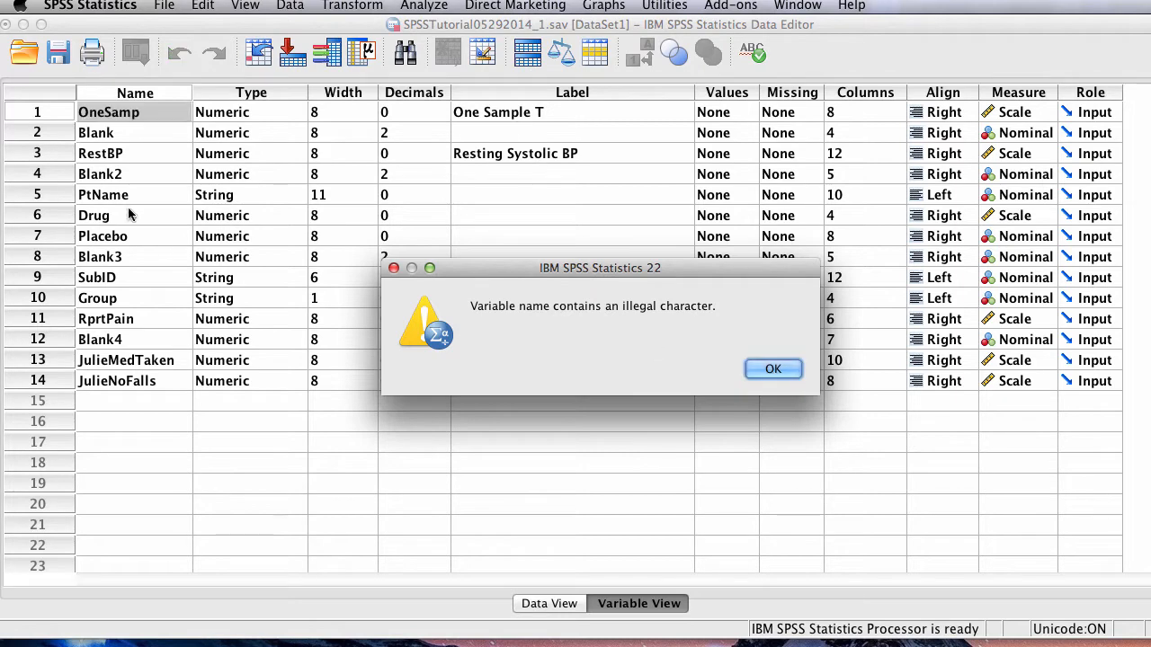
pyautogui.click(783, 368)
# Rename the first variable, OneSamp, as OneSample
pyautogui.click(126, 115)
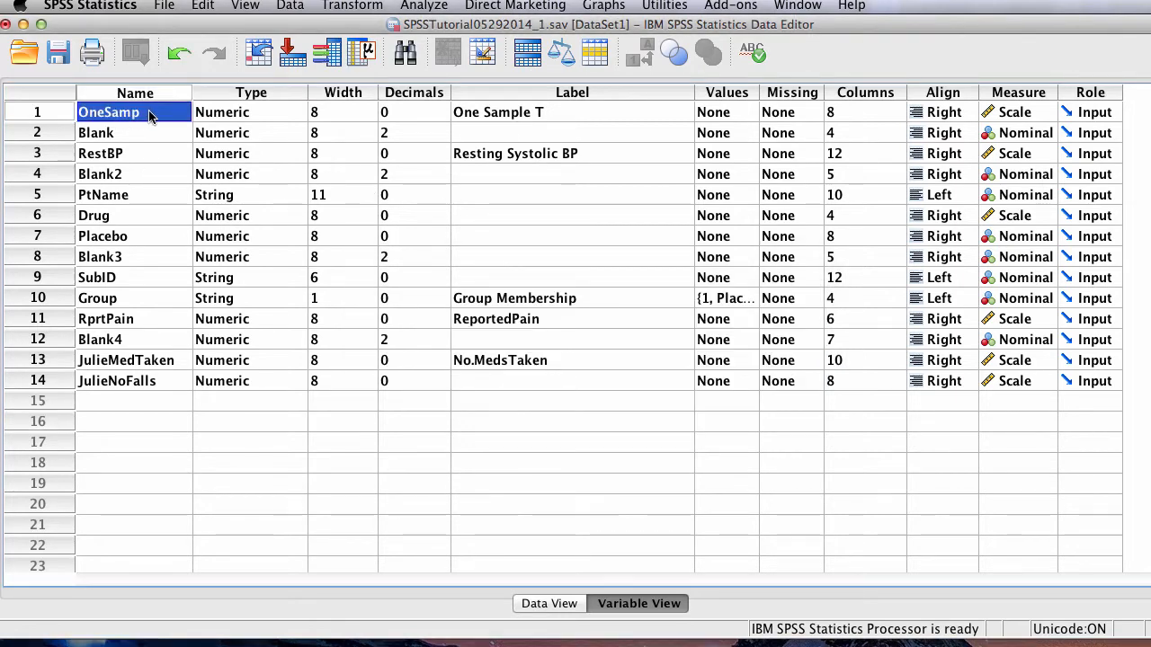
pyautogui.click(149, 113)
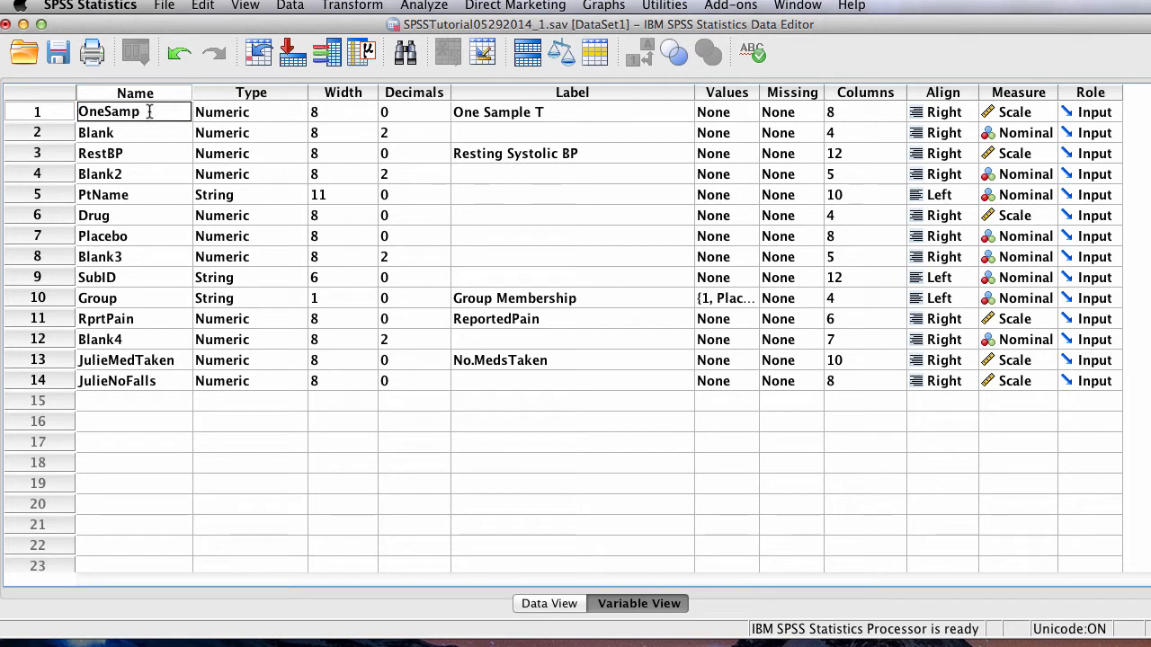
pyautogui.moveTo(141, 109); pyautogui.dragTo(88, 99)
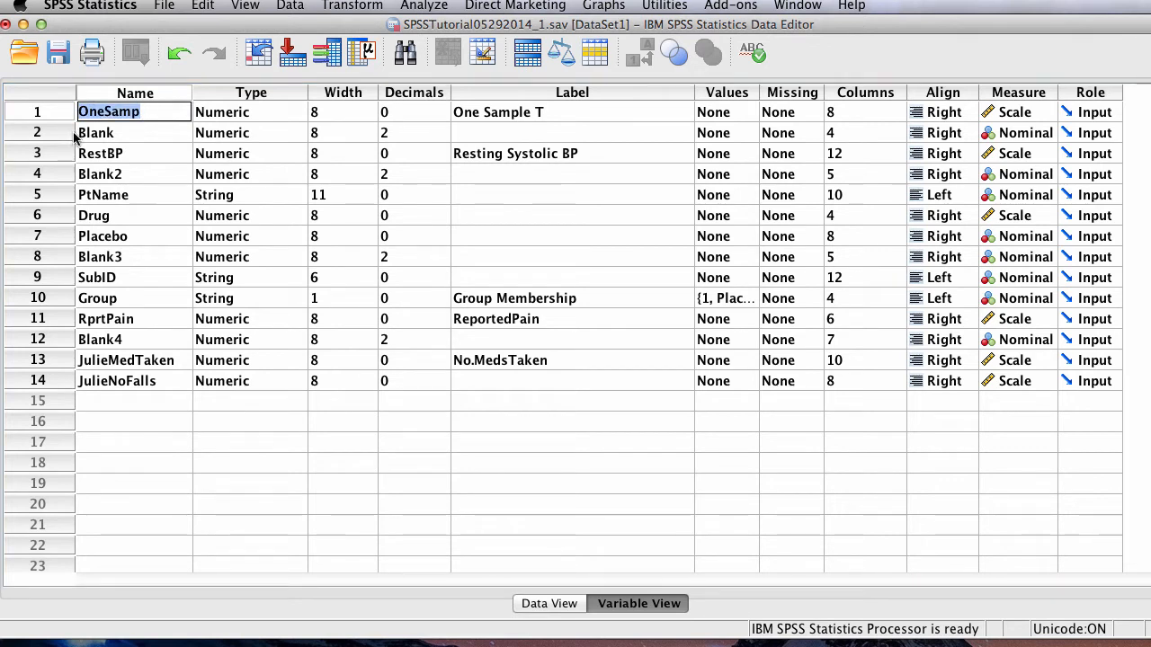
pyautogui.write('OneSa')
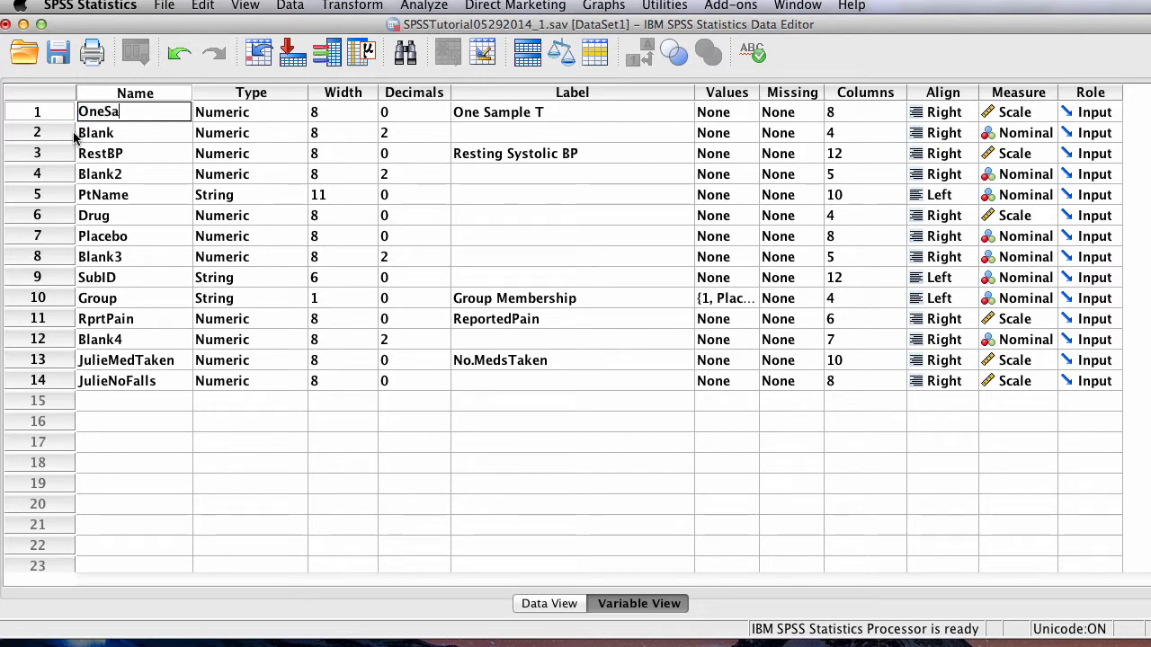
pyautogui.write('mple')
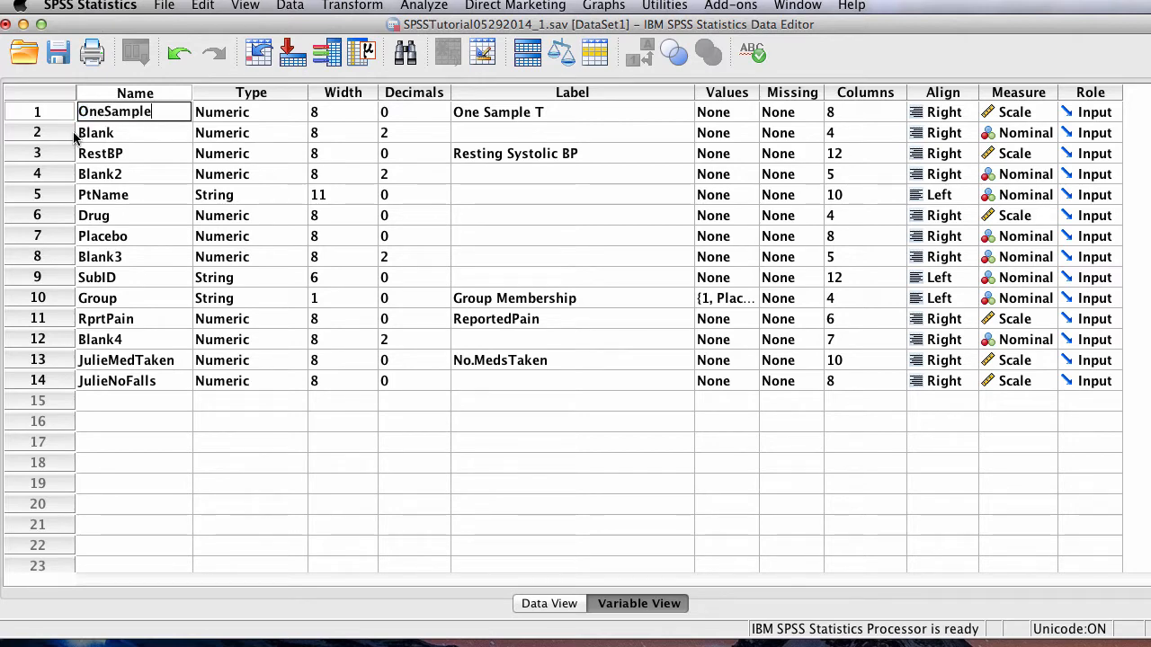
# Add special characters to the OneSample variable's label so that it reads "One Sample T &^&*9"
pyautogui.click(543, 115)
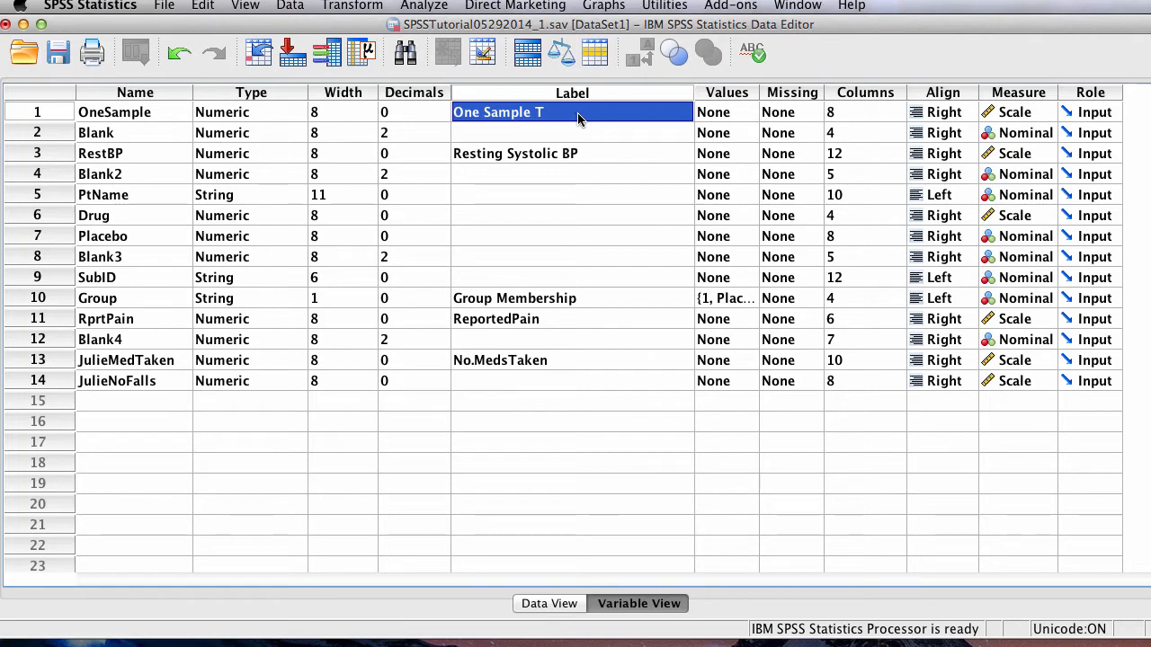
pyautogui.click(571, 113)
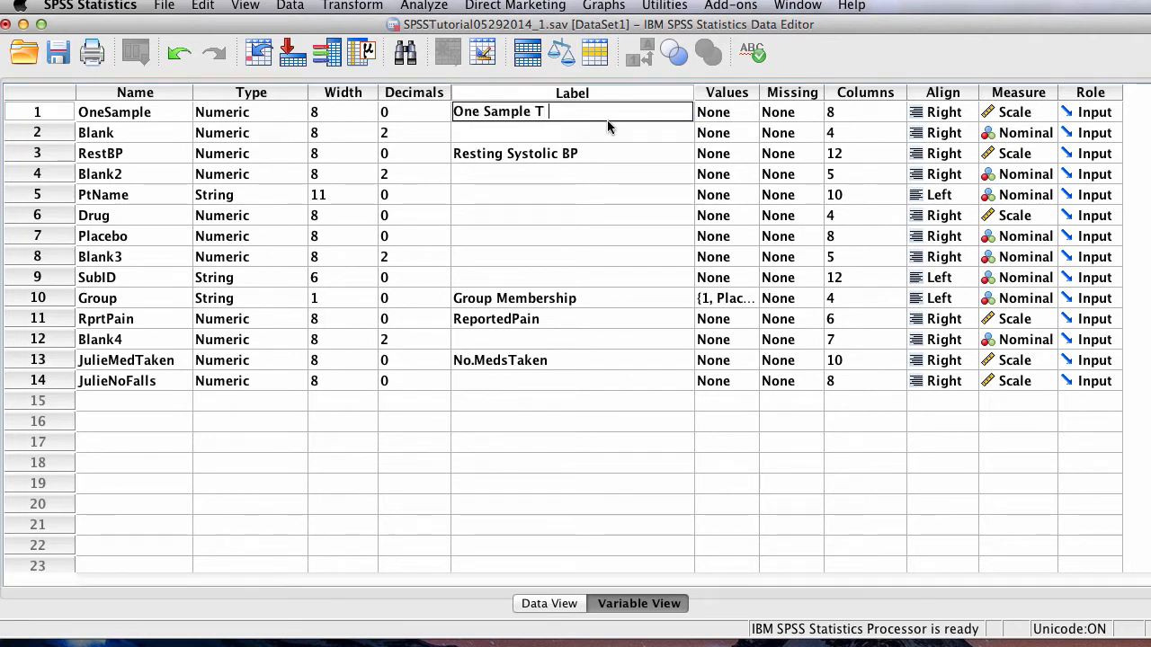
pyautogui.write('&^&*9')
pyautogui.click(527, 274)
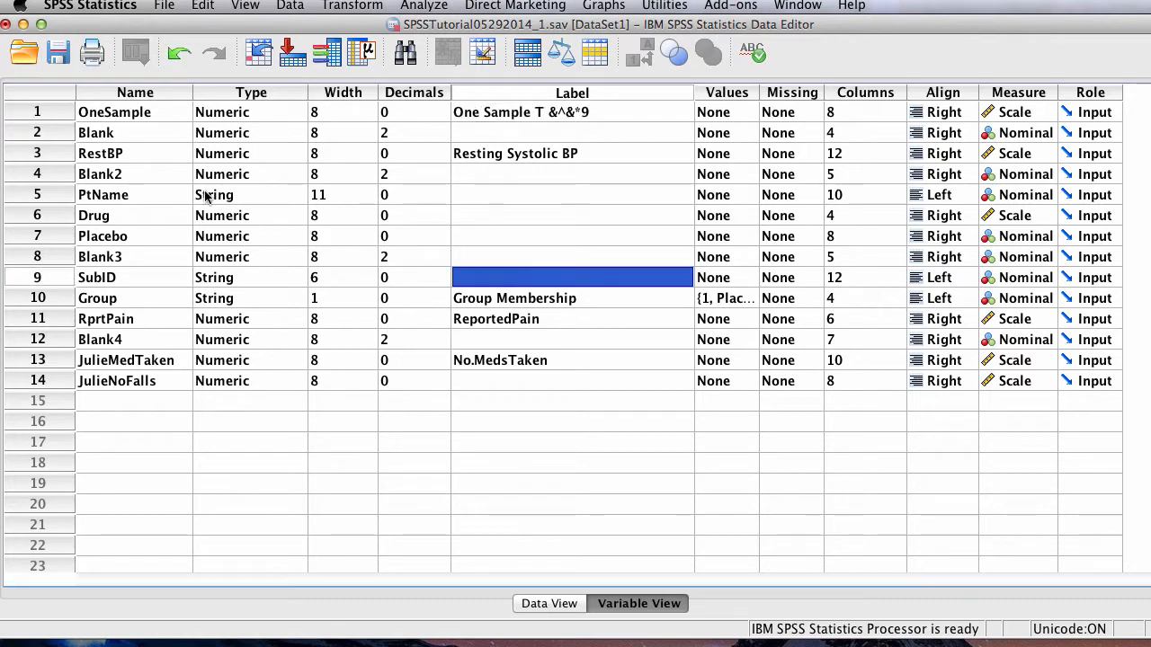
# Examine the available variable types for OneSample without changing its type
pyautogui.click(257, 110)
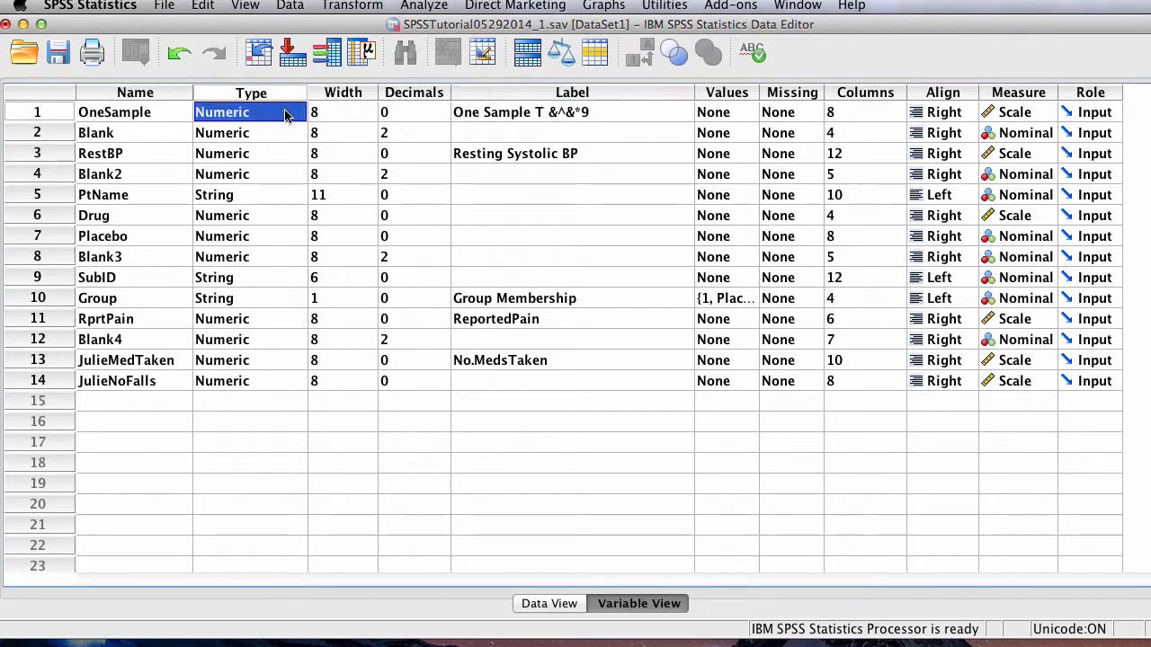
pyautogui.click(300, 120)
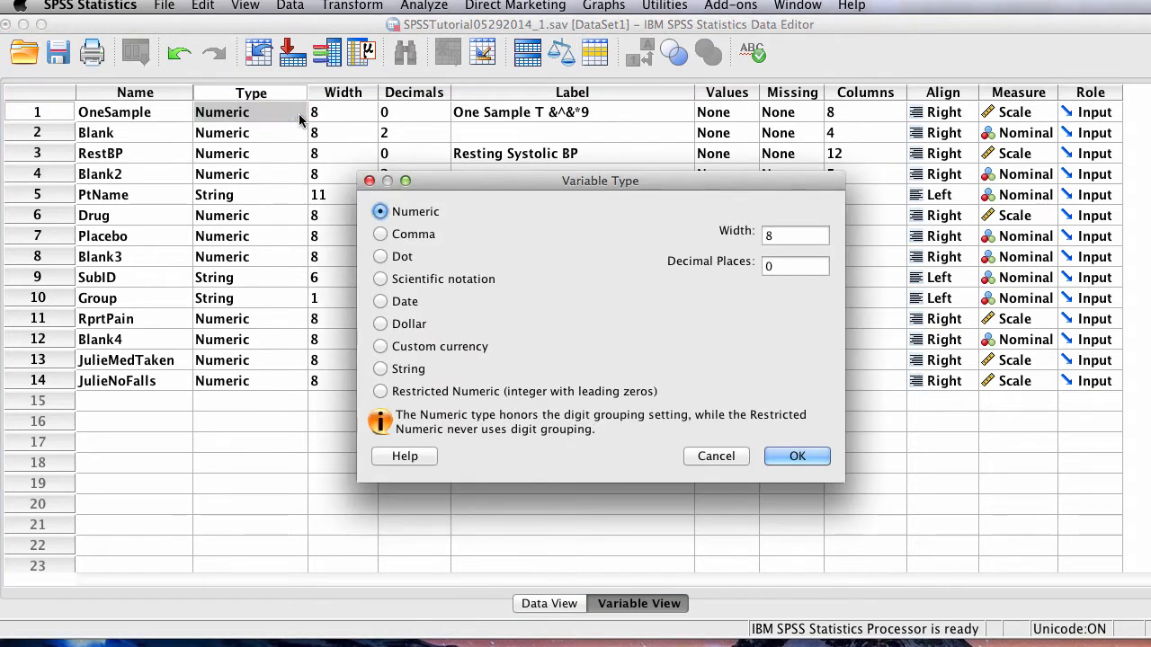
pyautogui.click(723, 457)
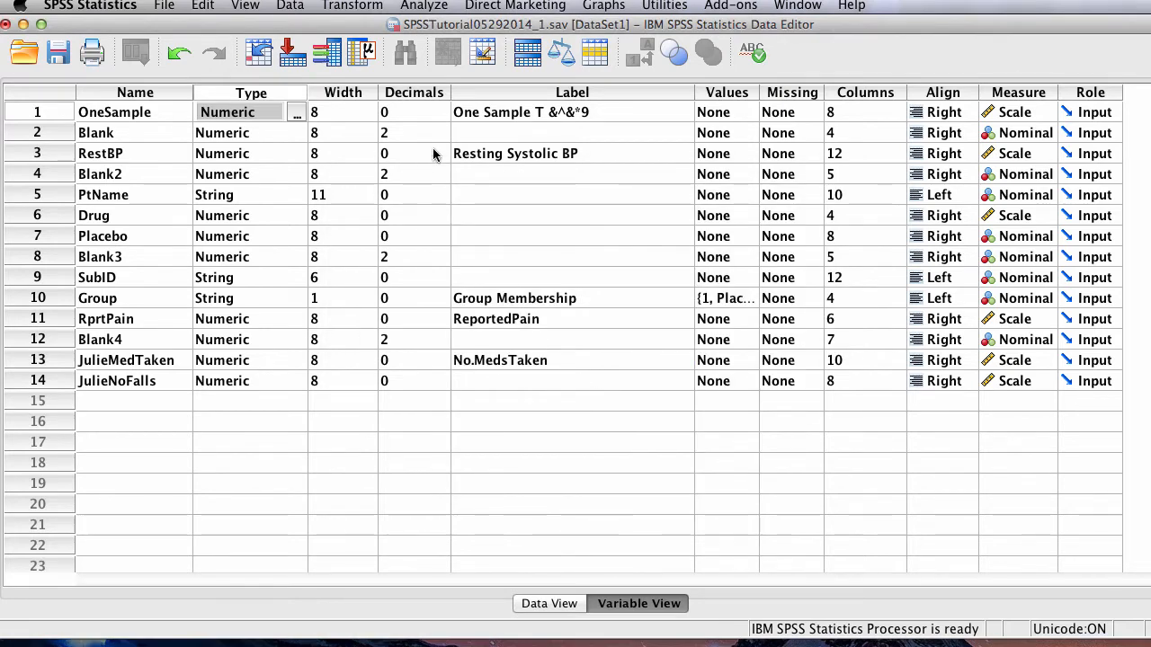
# Set the OneSample variable's number of decimals to 2
pyautogui.click(421, 114)
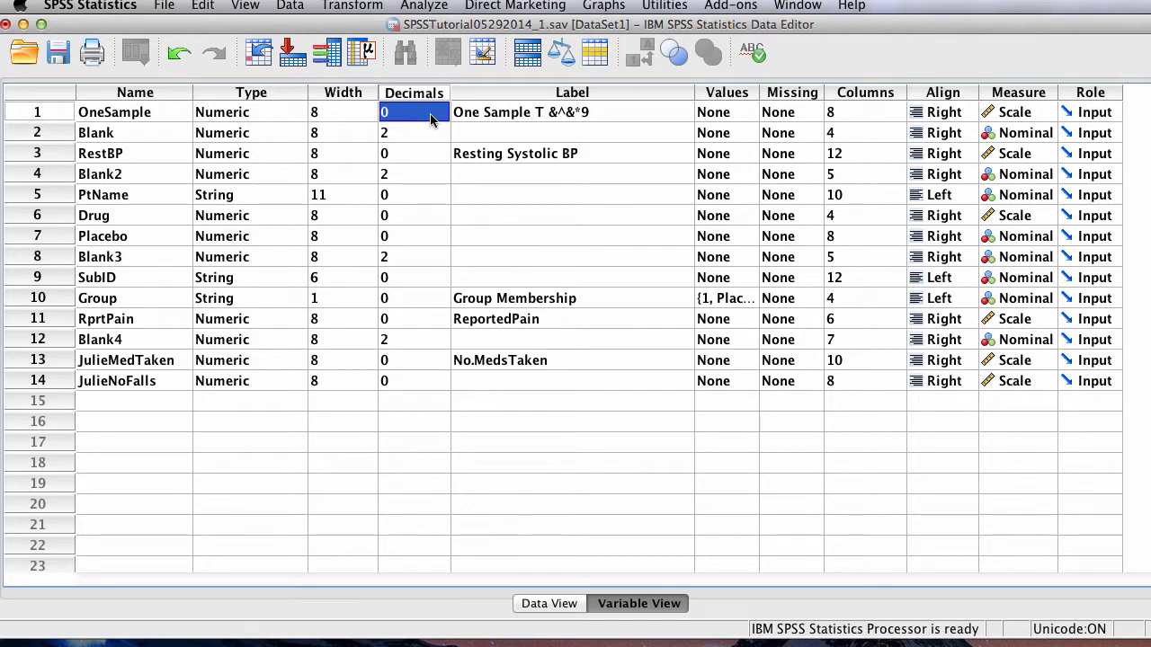
pyautogui.click(429, 119)
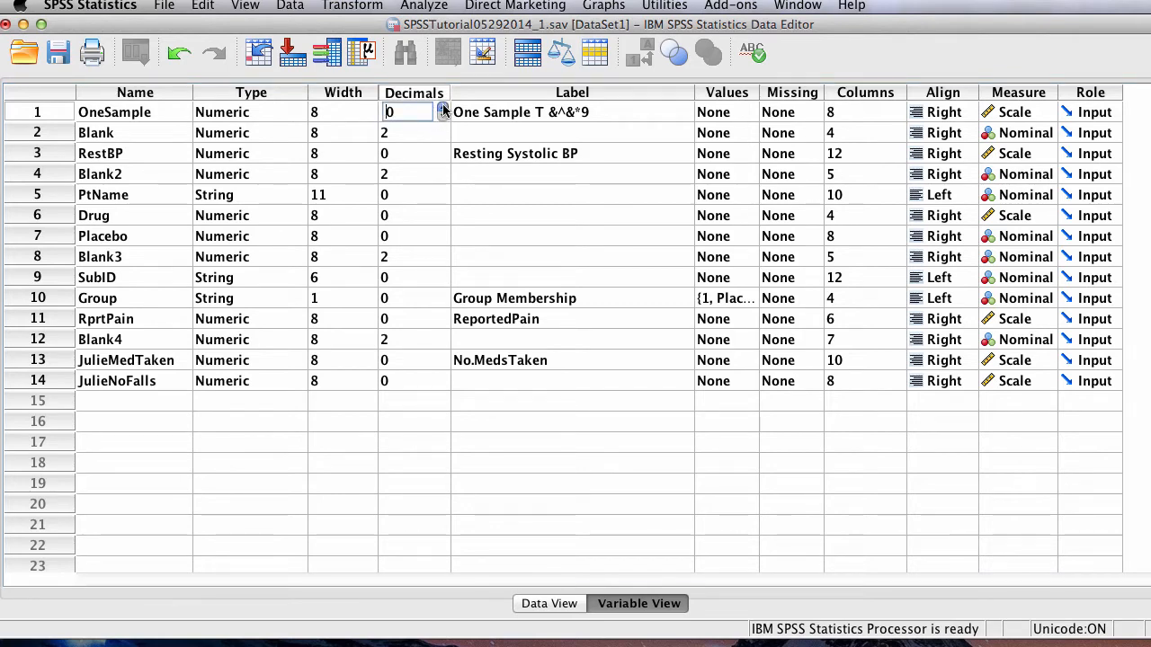
pyautogui.click(444, 108)
pyautogui.click(443, 109)
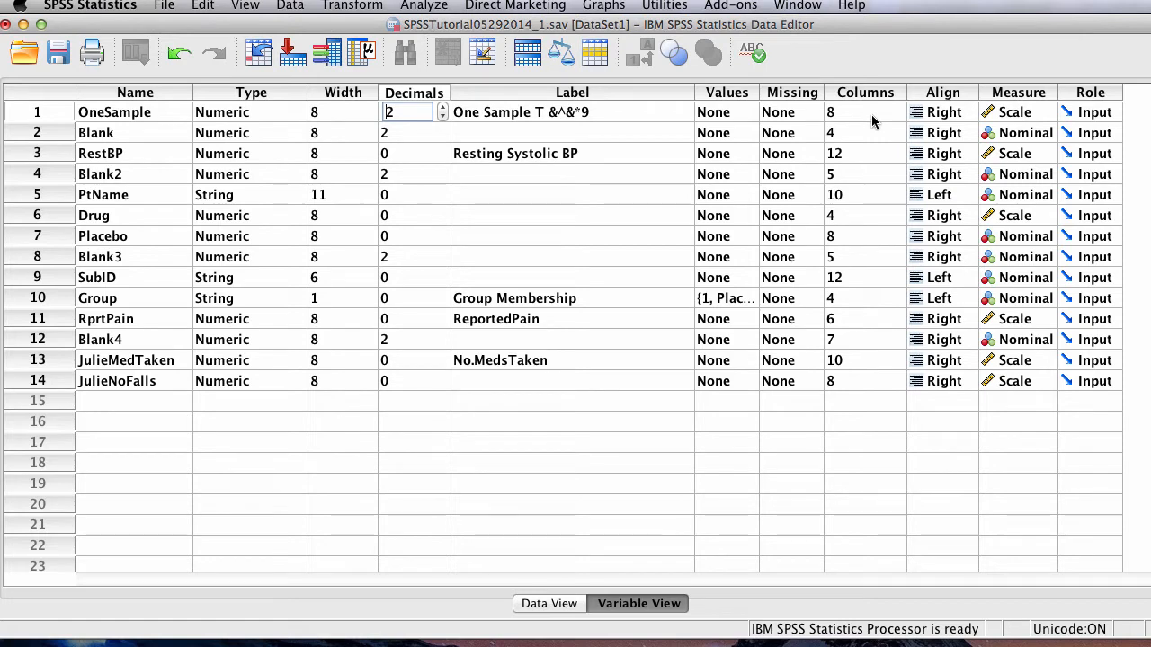
# Choose Scale as the measurement level for both the OneSample and Blank variables
pyautogui.click(1027, 109)
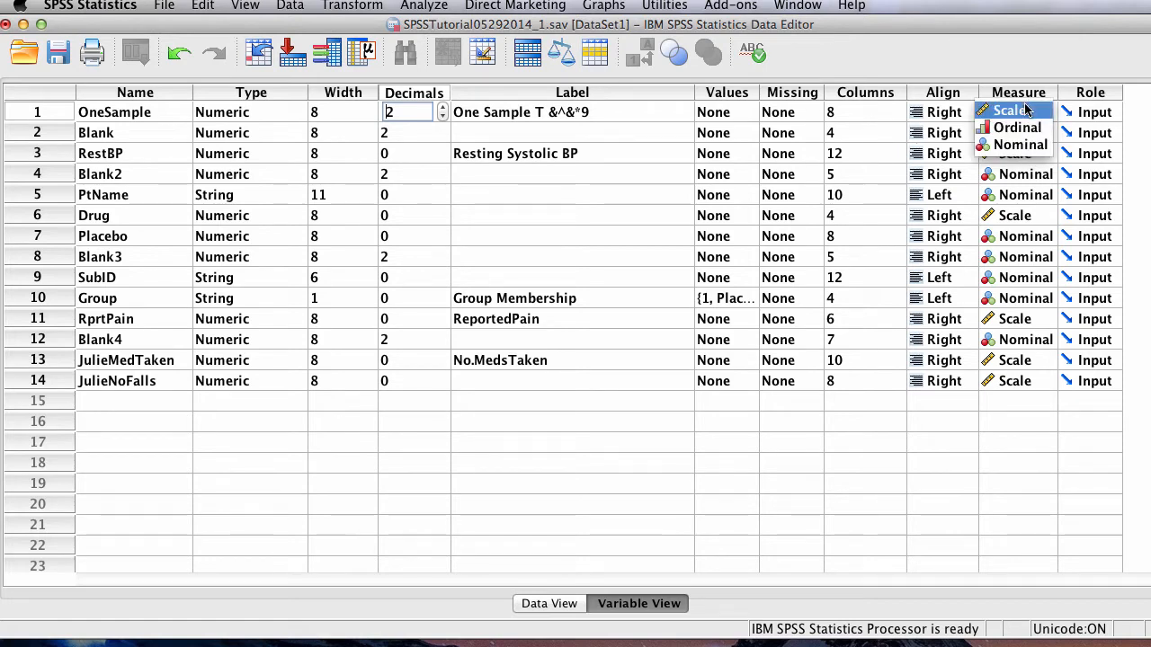
pyautogui.click(1027, 110)
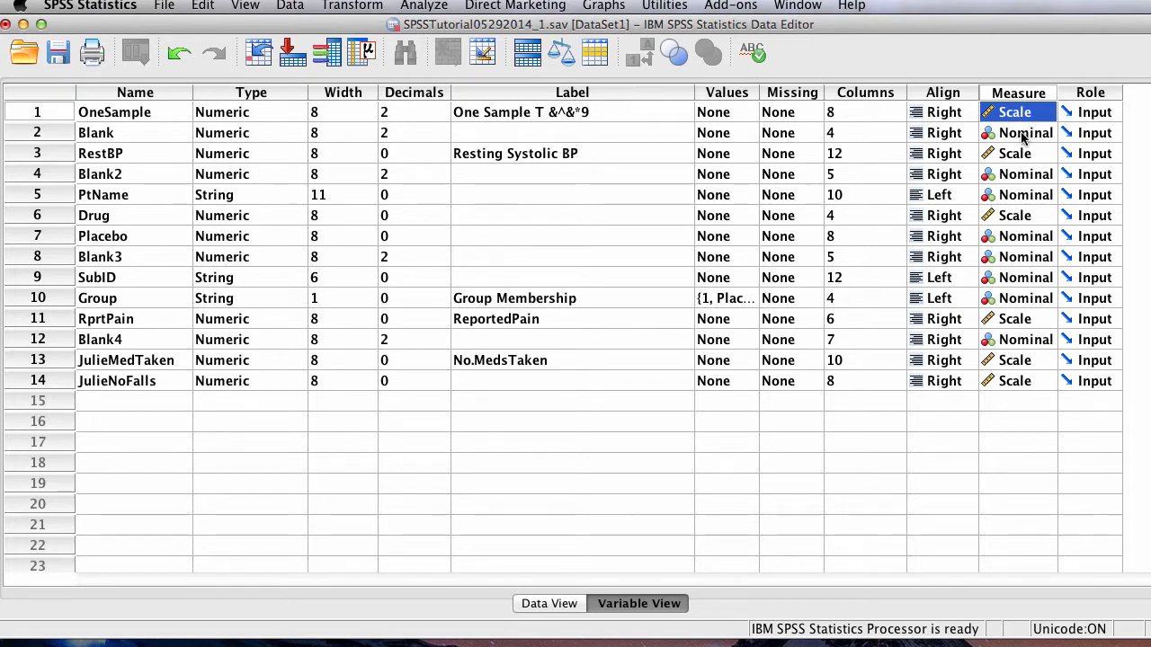
pyautogui.click(1023, 135)
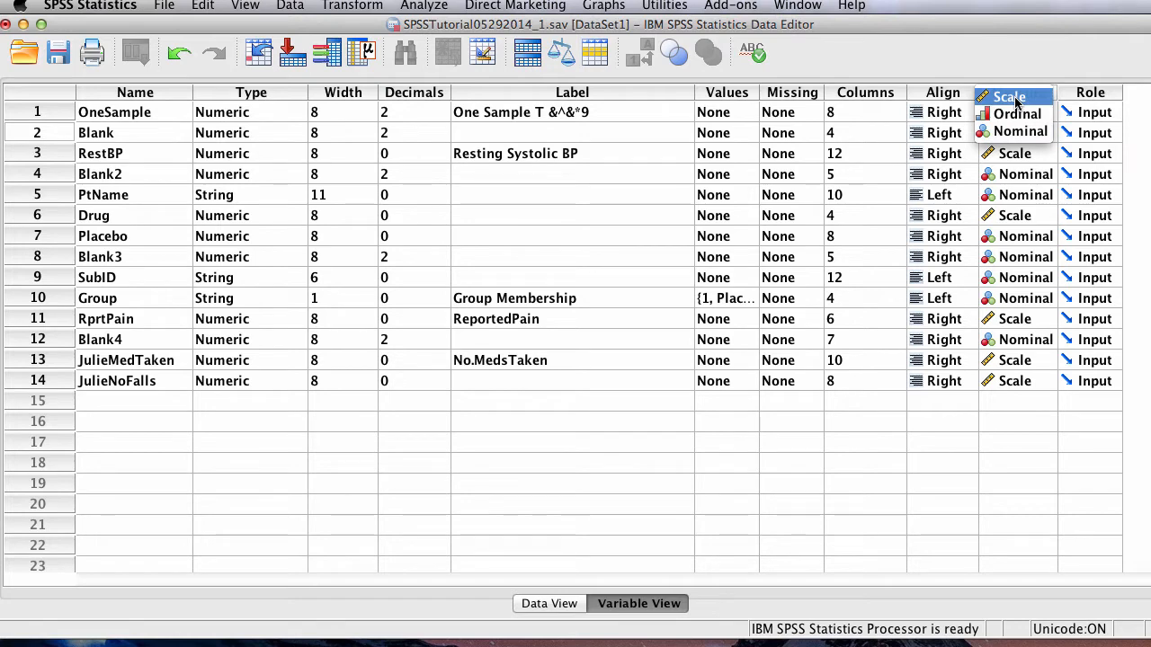
pyautogui.click(1015, 99)
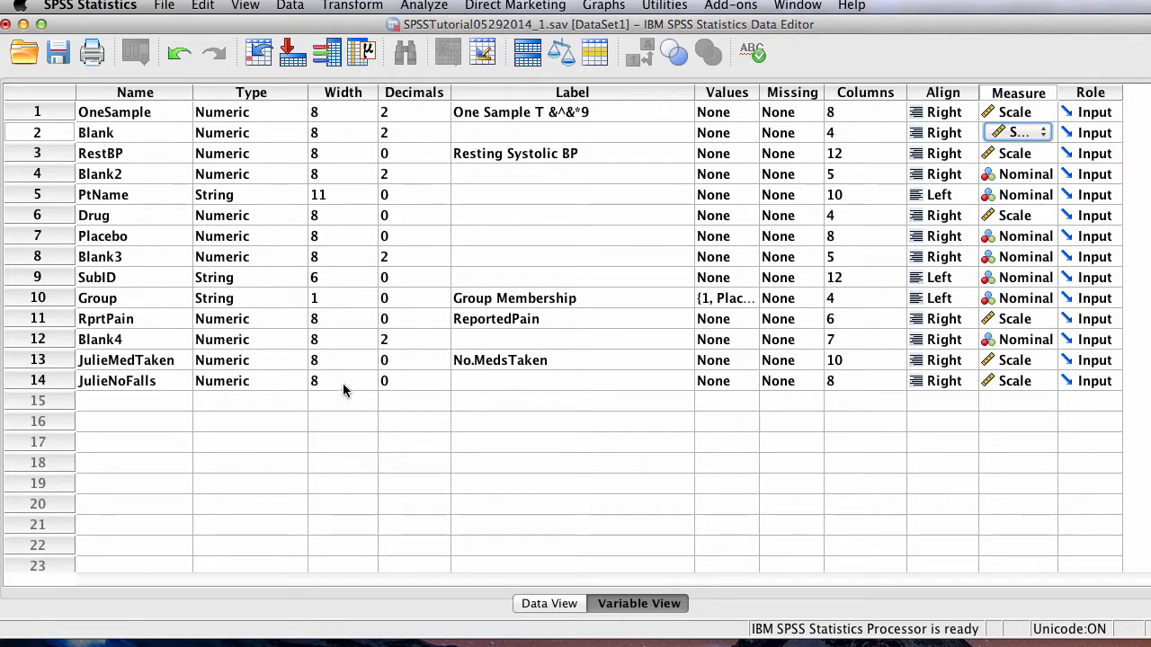
# Return to the data values and run Descriptives on the One Sample T variable with the default options
pyautogui.click(550, 603)
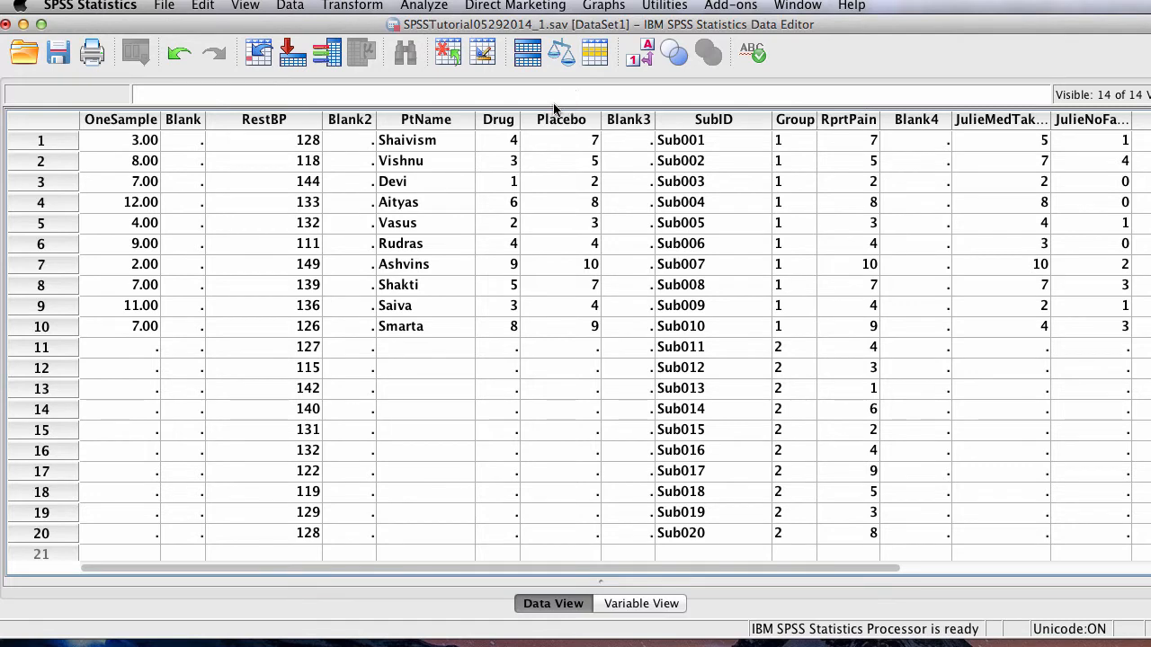
pyautogui.click(410, 9)
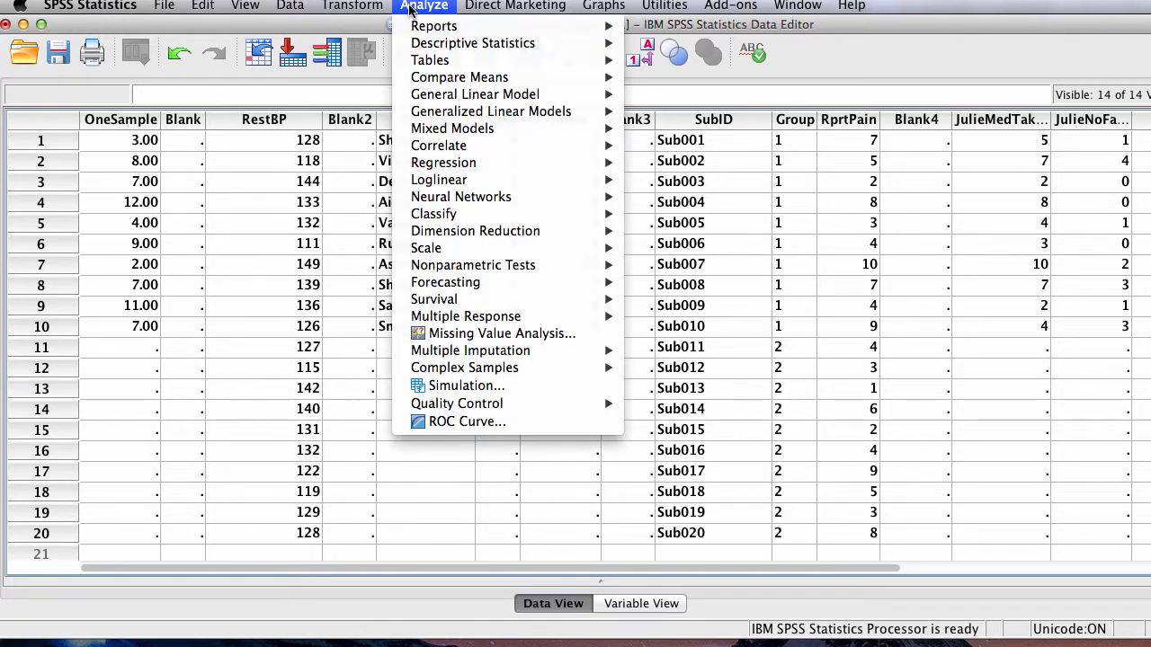
pyautogui.moveTo(468, 47)
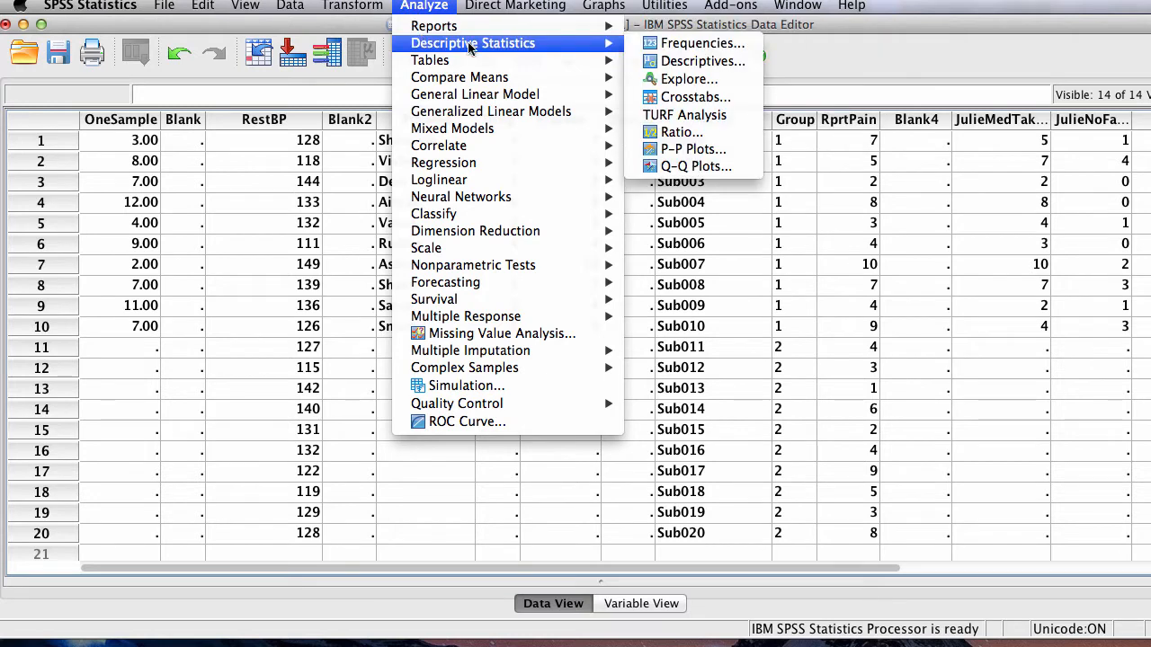
pyautogui.click(708, 60)
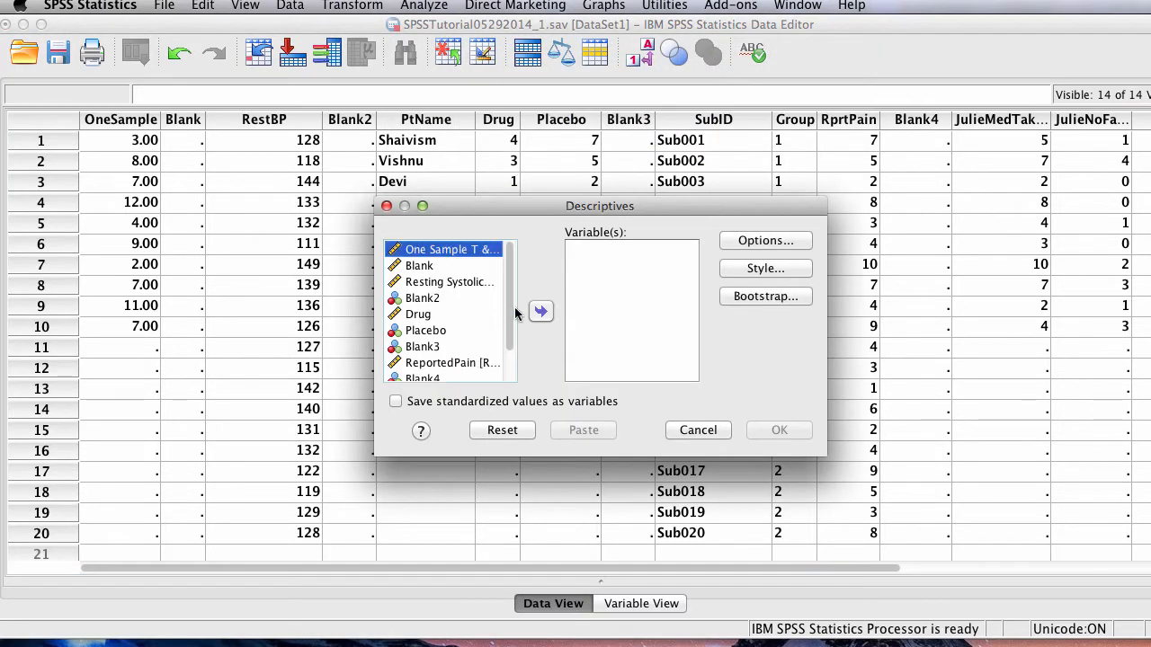
pyautogui.click(538, 312)
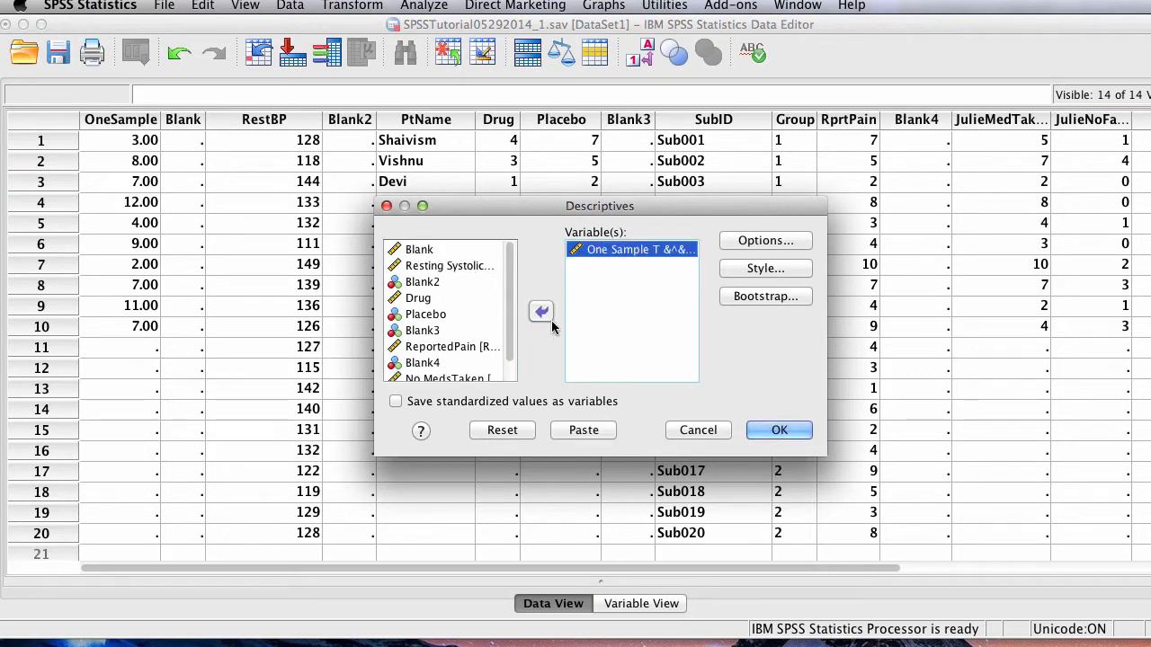
pyautogui.click(540, 312)
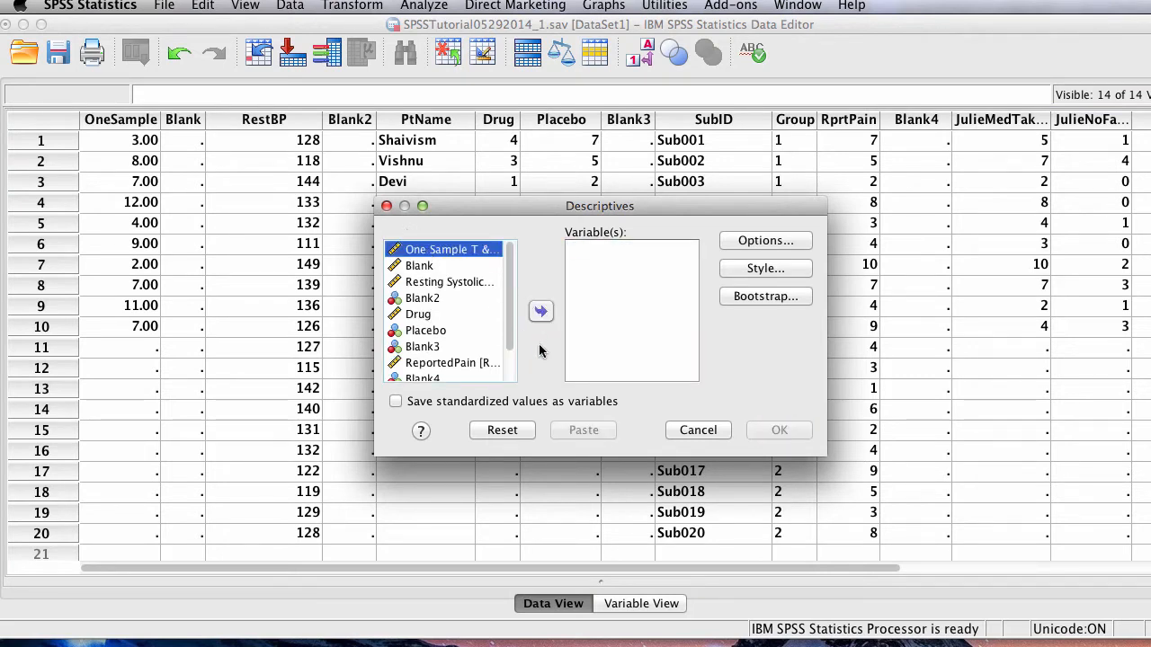
pyautogui.click(535, 310)
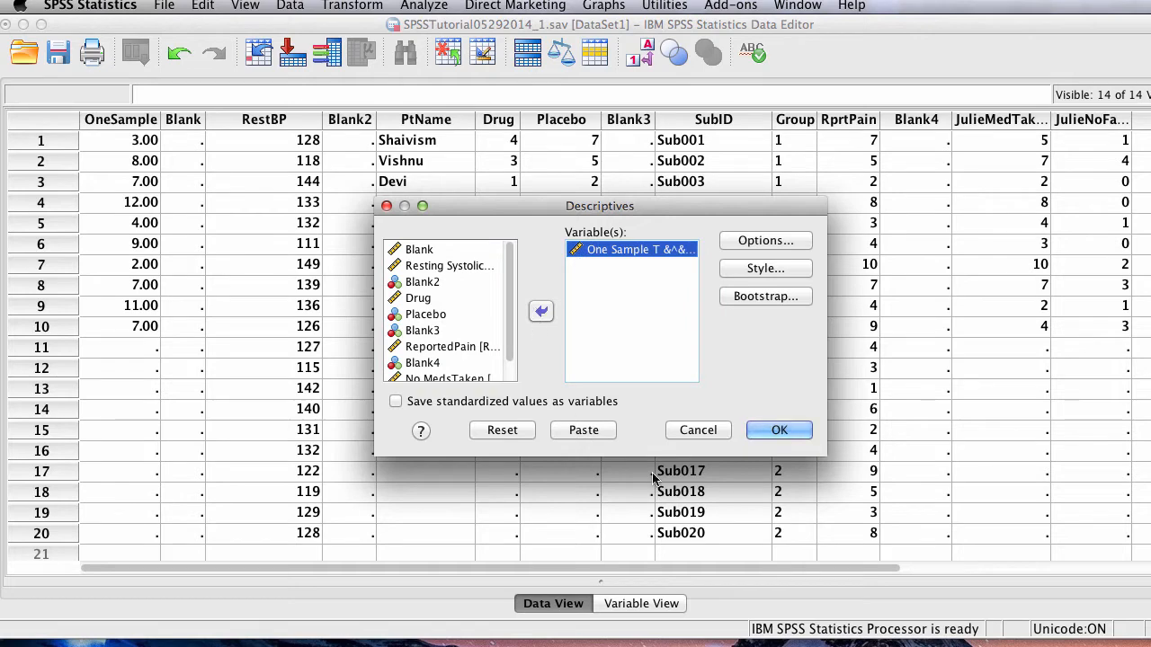
pyautogui.click(779, 432)
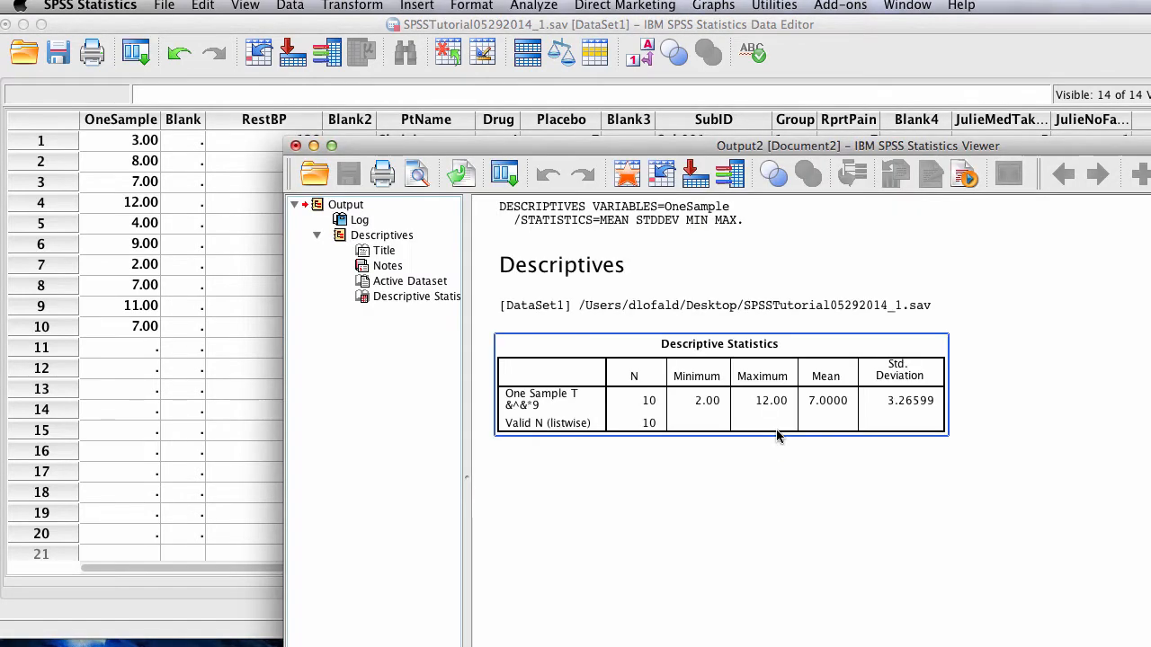
# Enlarge the output window to review the Descriptive Statistics table, and close the output to return to the data
pyautogui.click(779, 438)
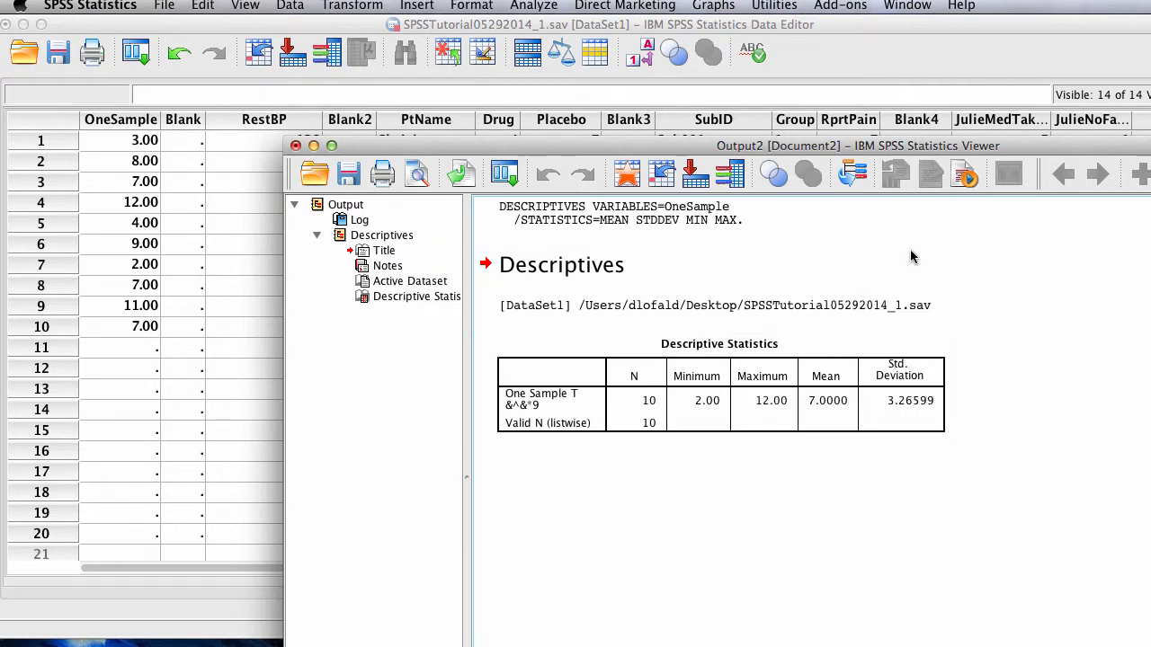
pyautogui.doubleClick(1142, 145)
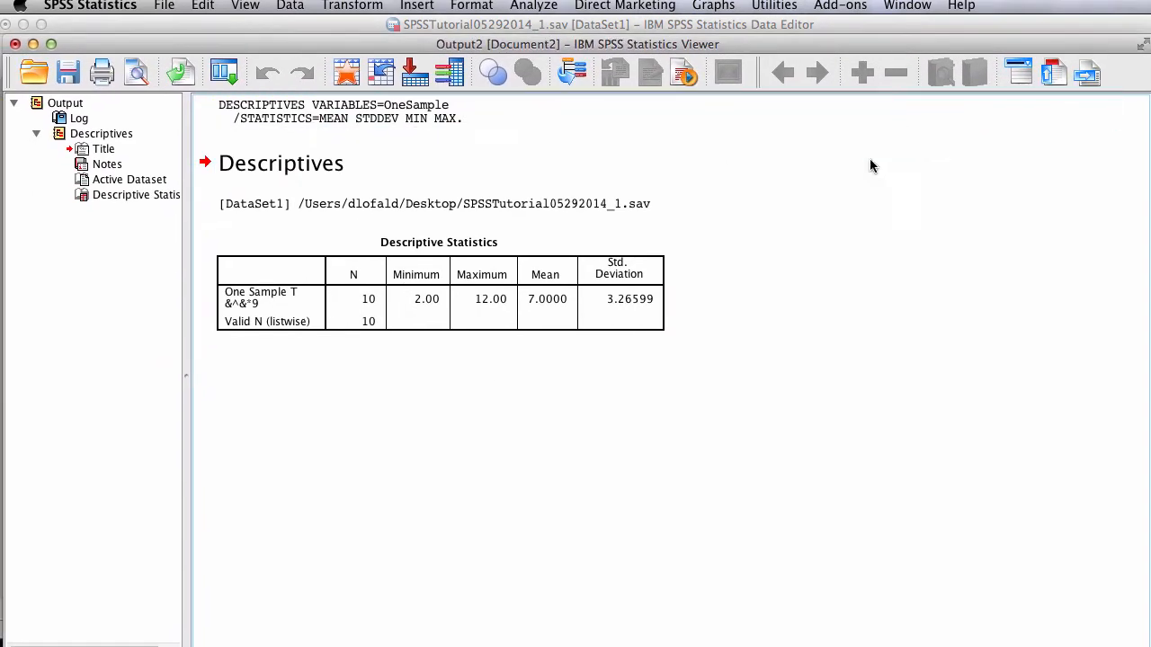
pyautogui.click(493, 326)
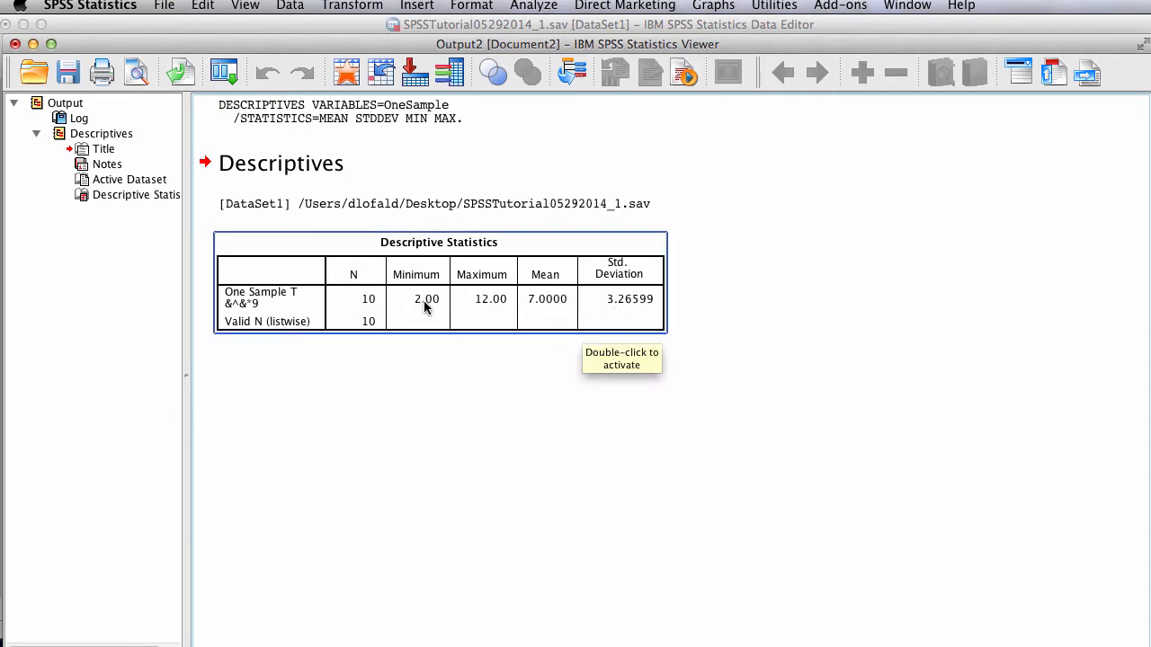
pyautogui.click(174, 128)
pyautogui.click(15, 44)
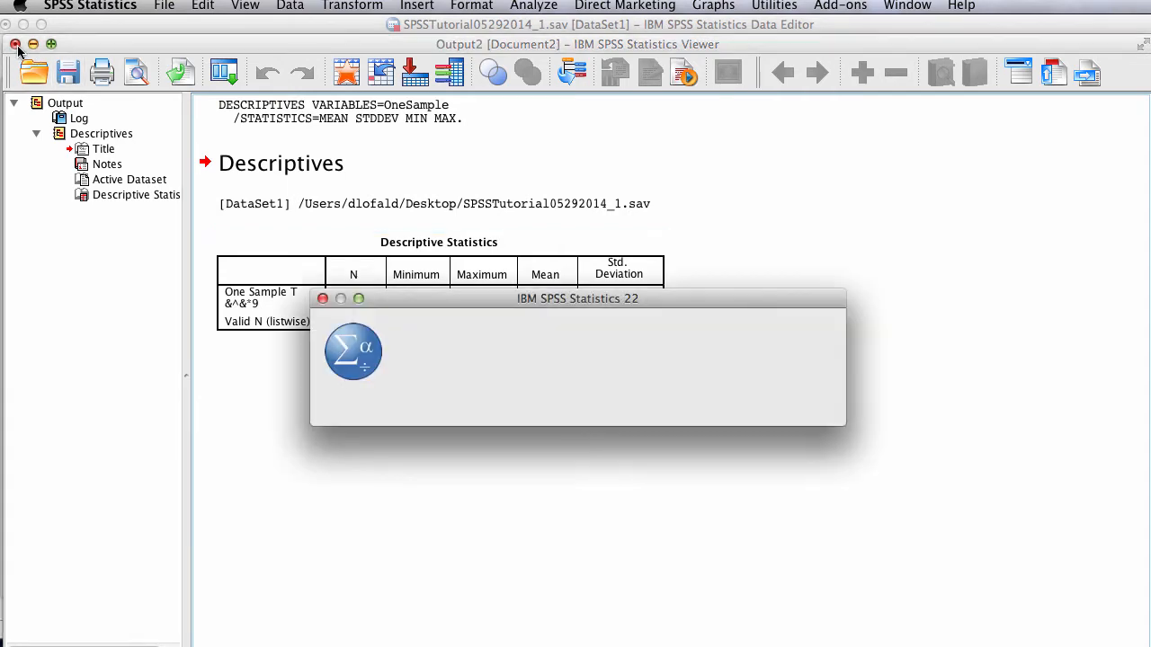
pyautogui.click(716, 400)
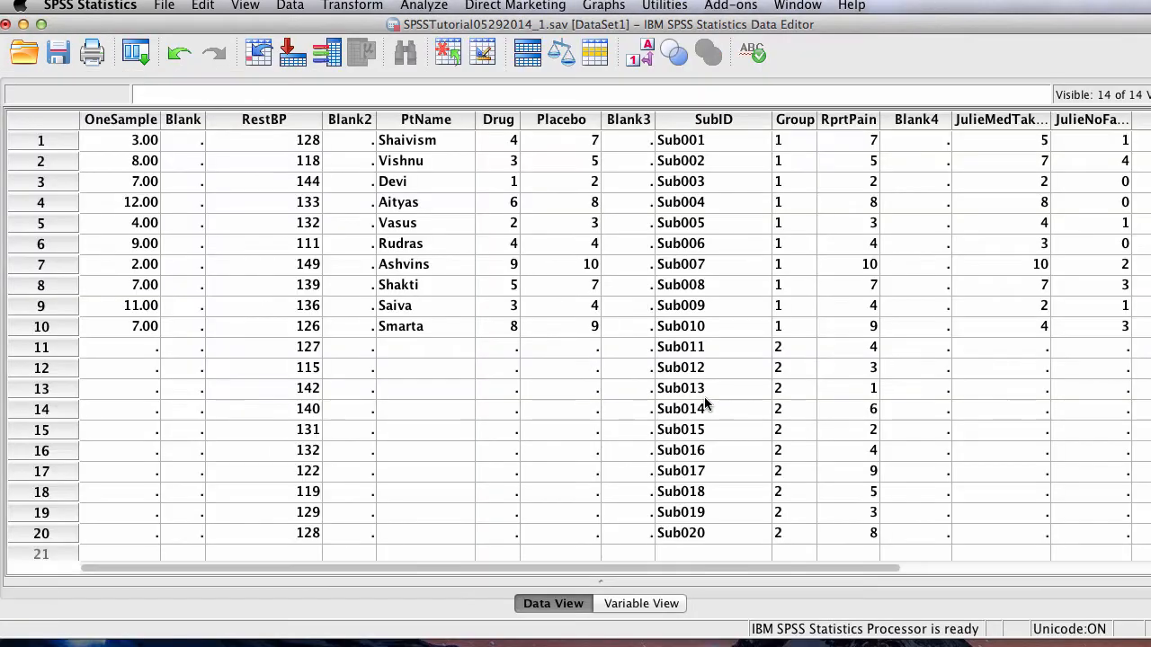
# Examine the statistics available in the Descriptives options for the One Sample T variable without running the analysis again
pyautogui.click(289, 7)
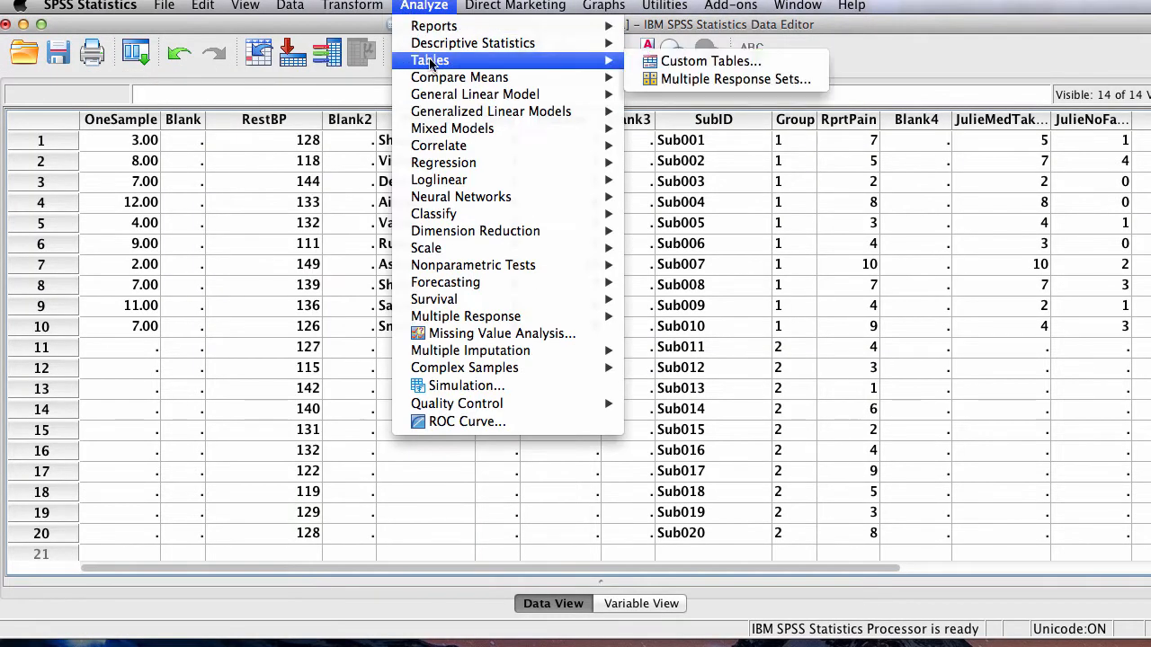
pyautogui.moveTo(460, 46)
pyautogui.click(749, 64)
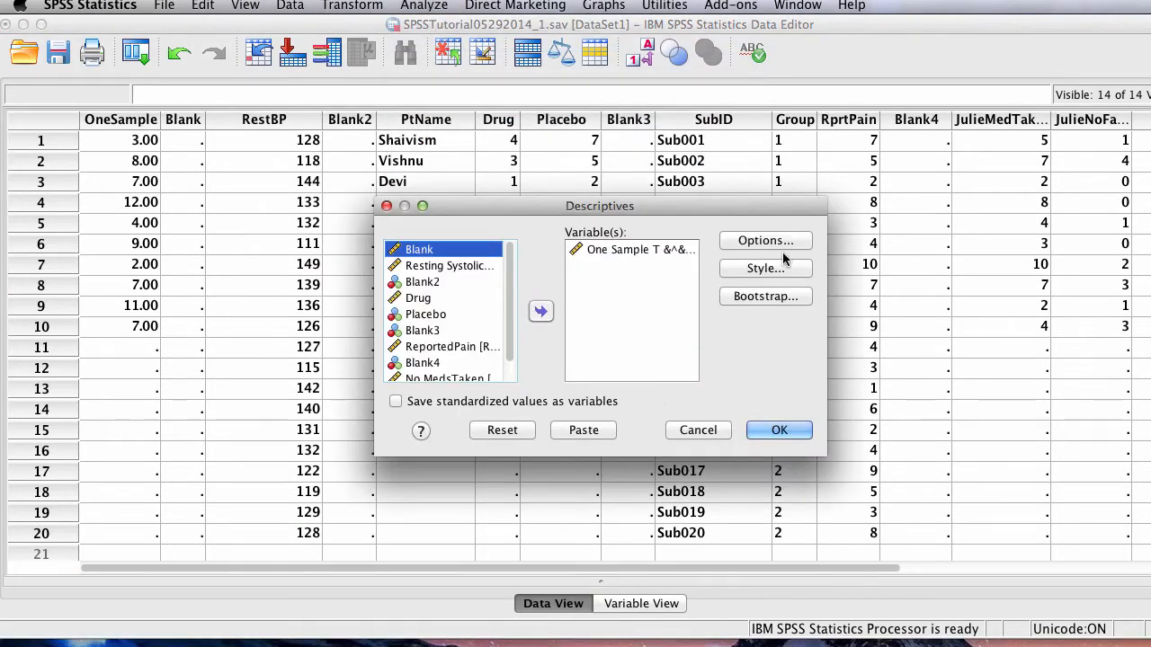
pyautogui.click(787, 242)
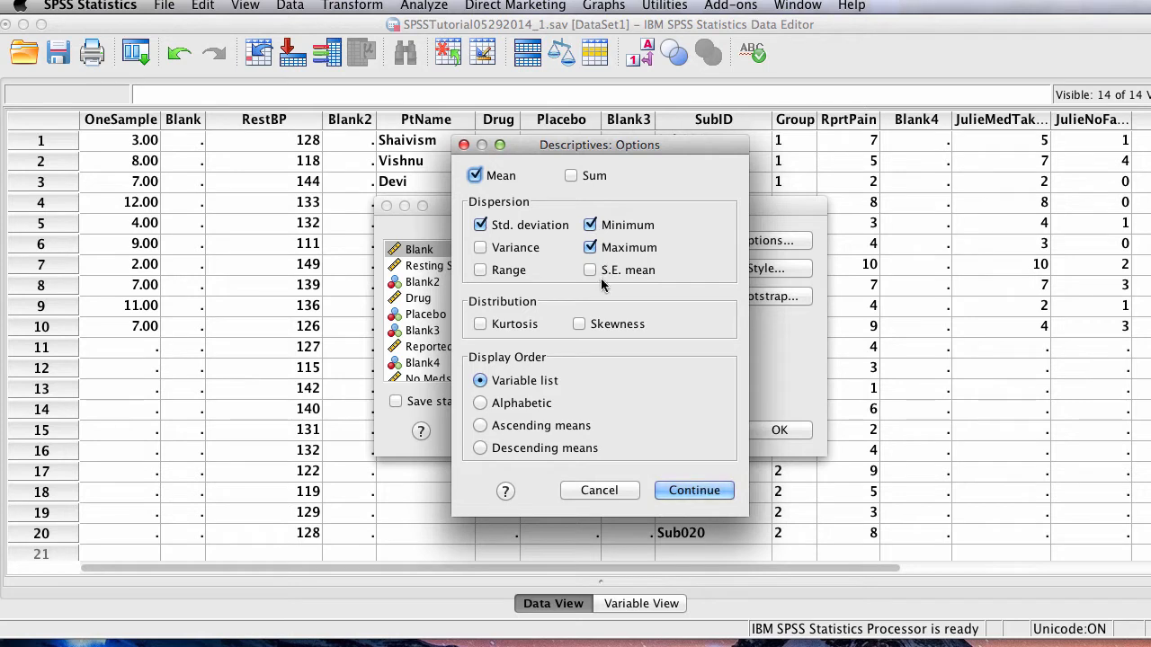
pyautogui.click(615, 491)
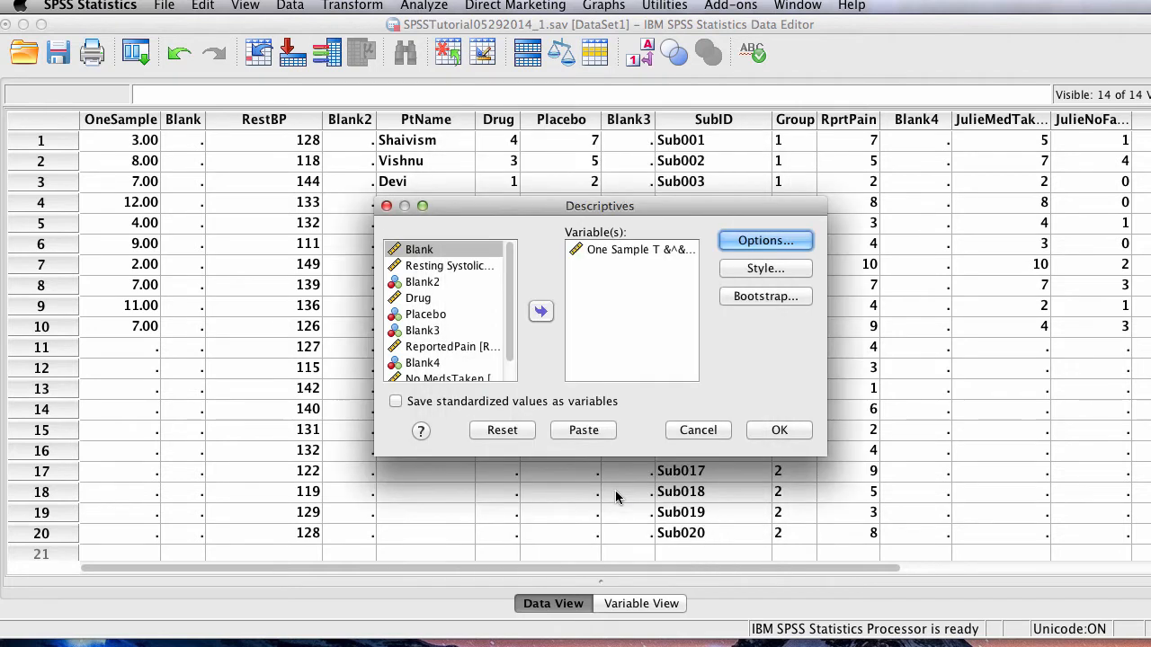
pyautogui.click(705, 431)
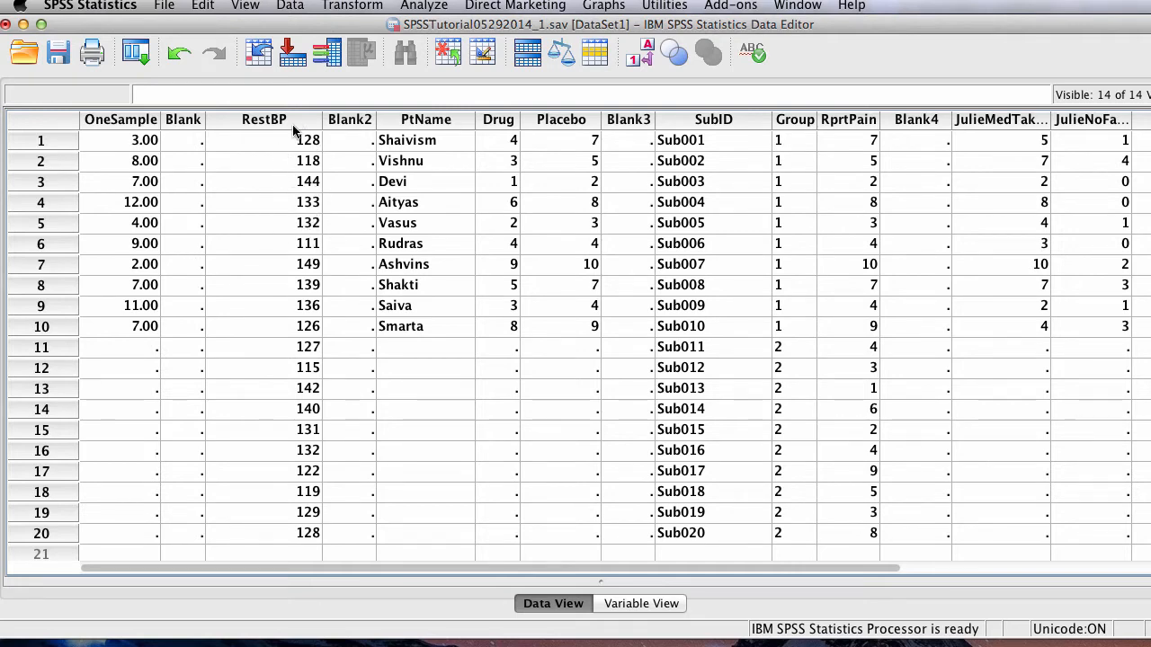
# Set up a One-Sample T Test with Resting Systolic BP as the test variable
pyautogui.moveTo(286, 121)
pyautogui.click(397, 7)
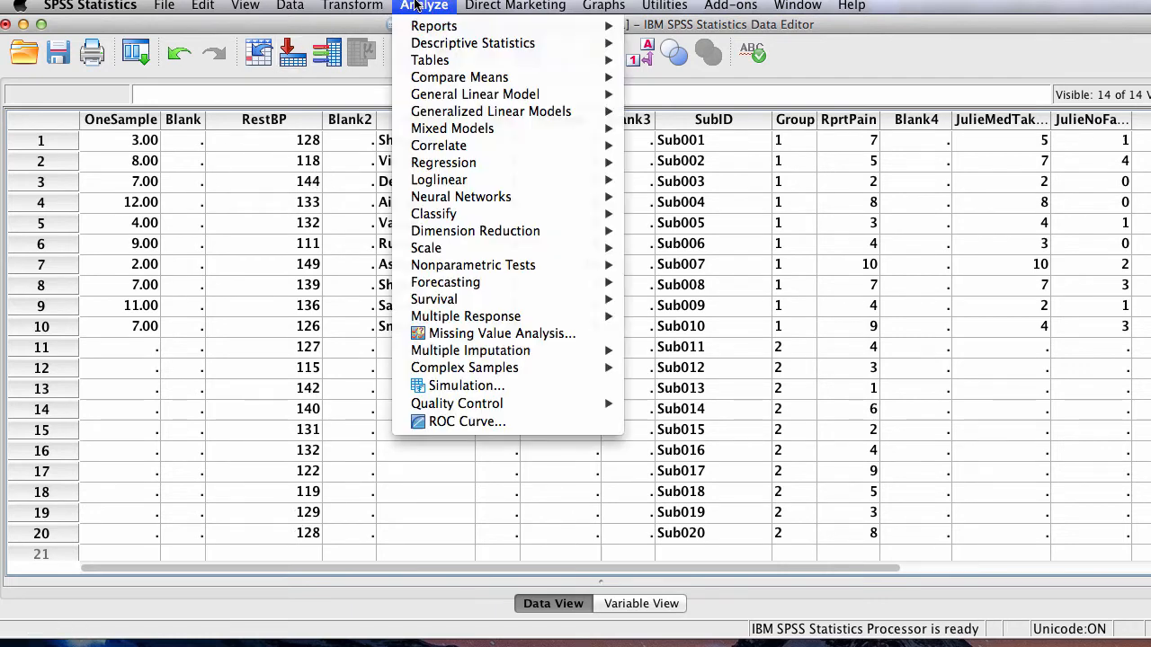
pyautogui.moveTo(464, 79)
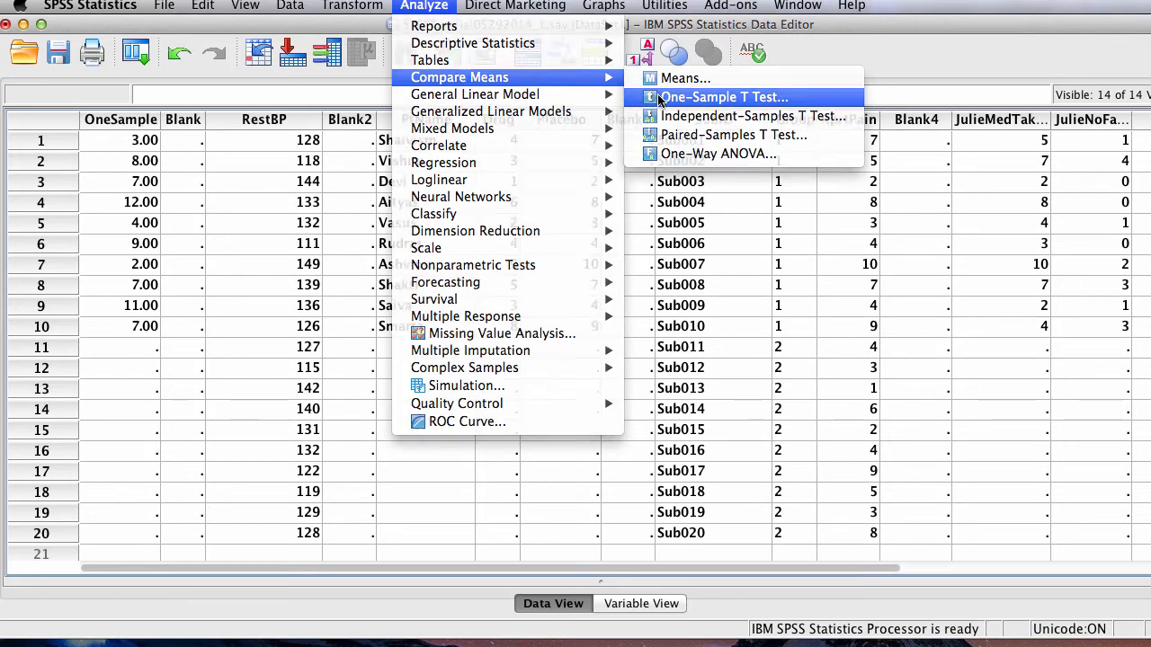
pyautogui.click(683, 97)
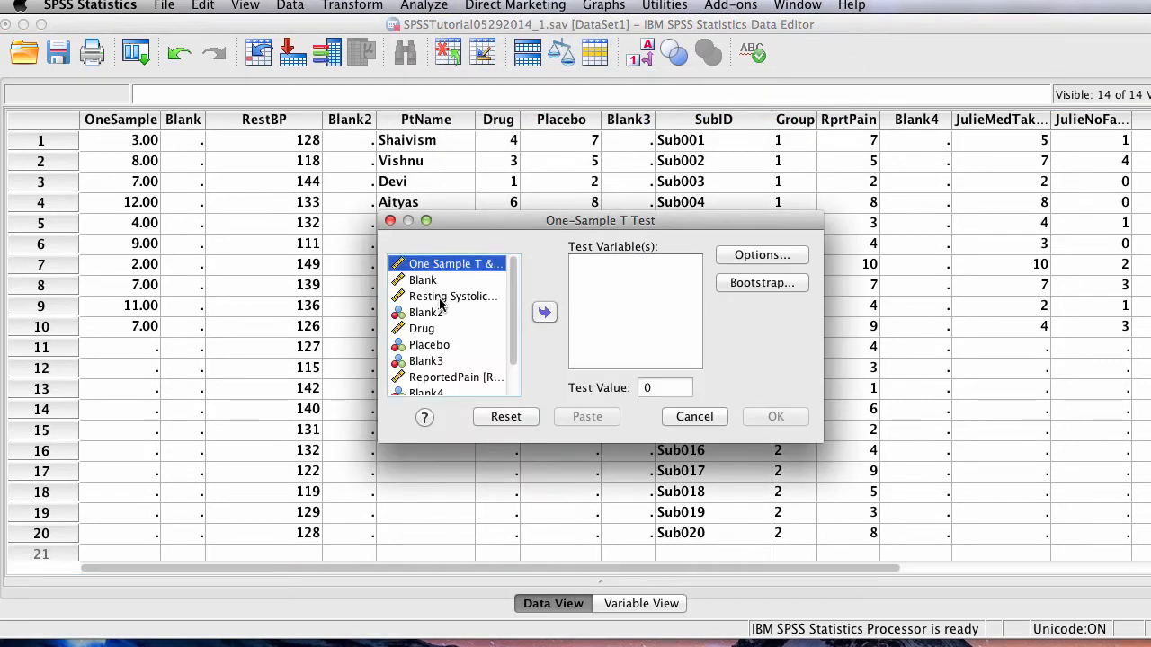
pyautogui.click(439, 297)
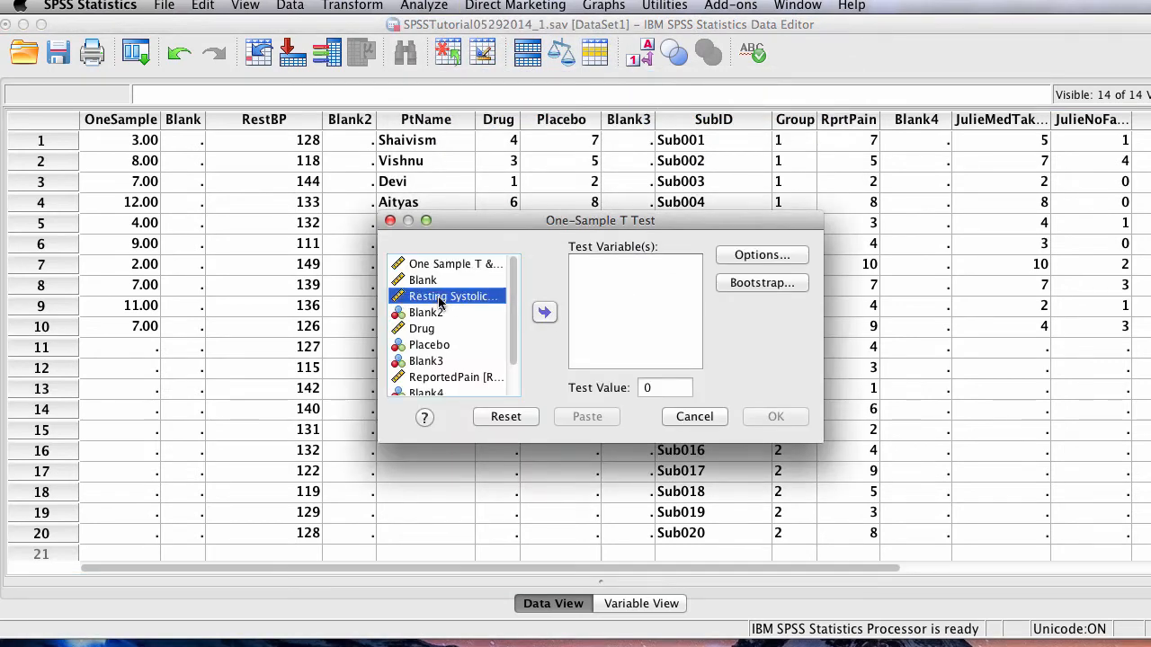
pyautogui.click(545, 312)
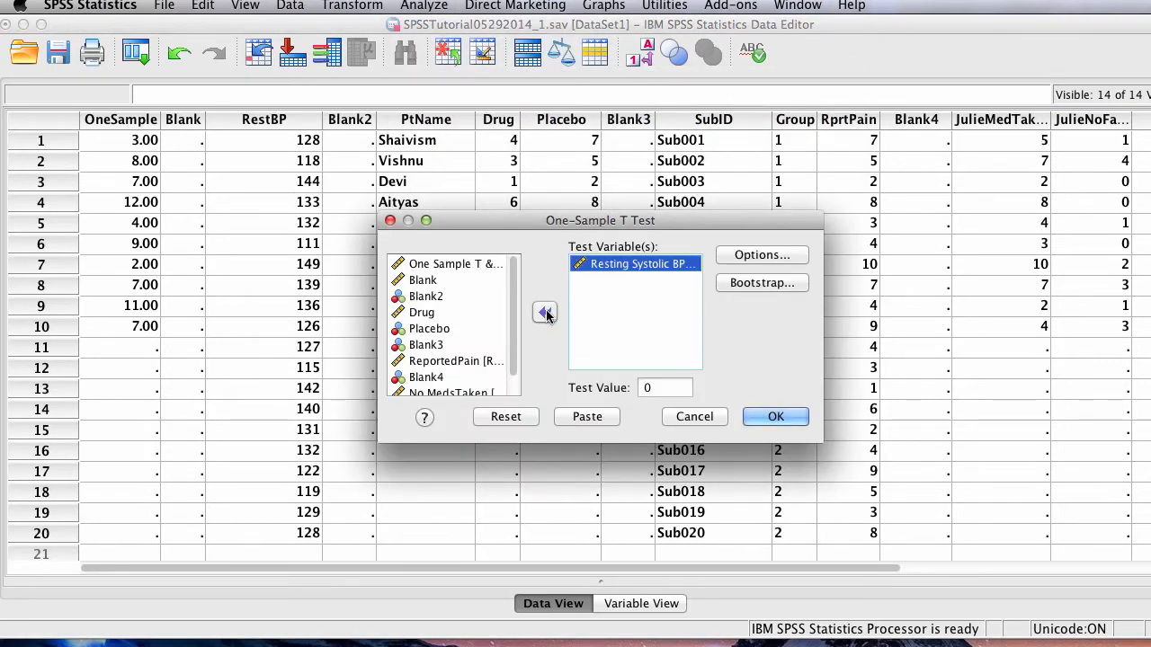
# Set the test value to 120 and run the One-Sample T Test
pyautogui.click(644, 387)
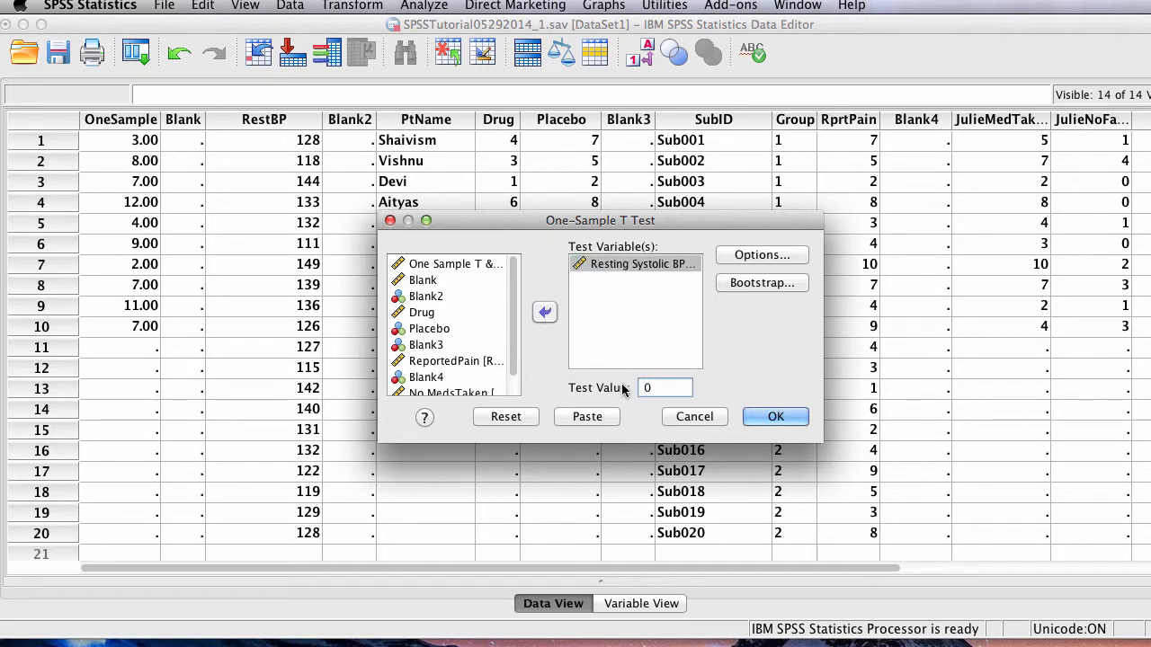
pyautogui.moveTo(666, 387); pyautogui.dragTo(637, 388)
pyautogui.write('120')
pyautogui.click(776, 419)
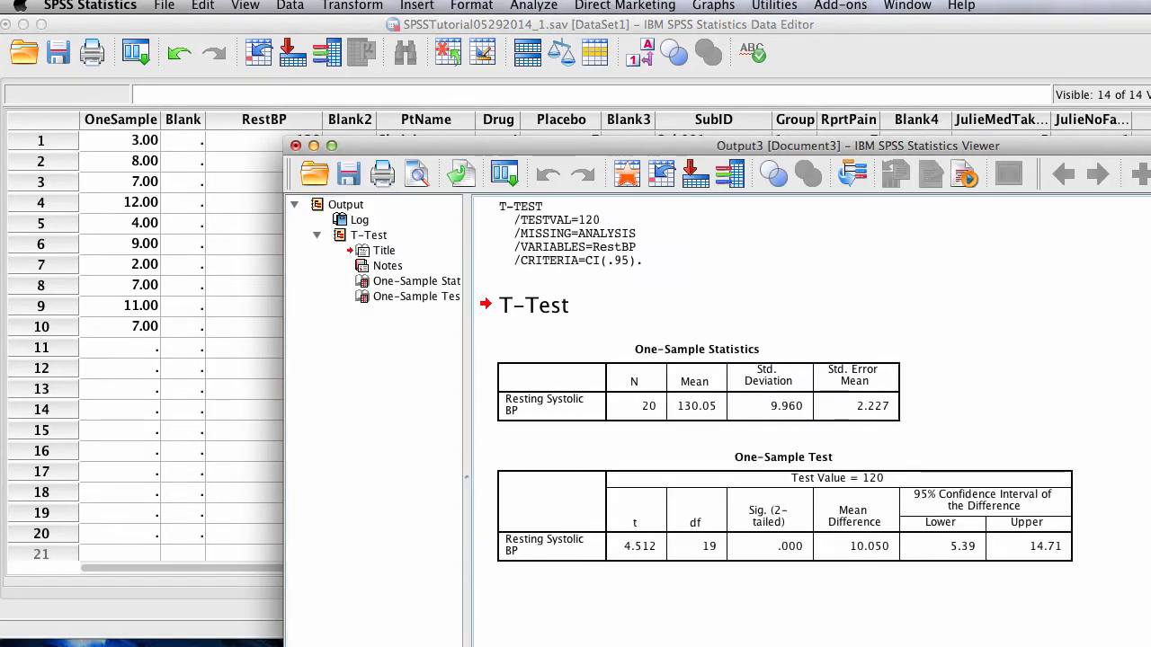
# Reposition the output window and examine the One-Sample Statistics and One-Sample Test tables for Resting Systolic BP
pyautogui.moveTo(1150, 145); pyautogui.dragTo(932, 45)
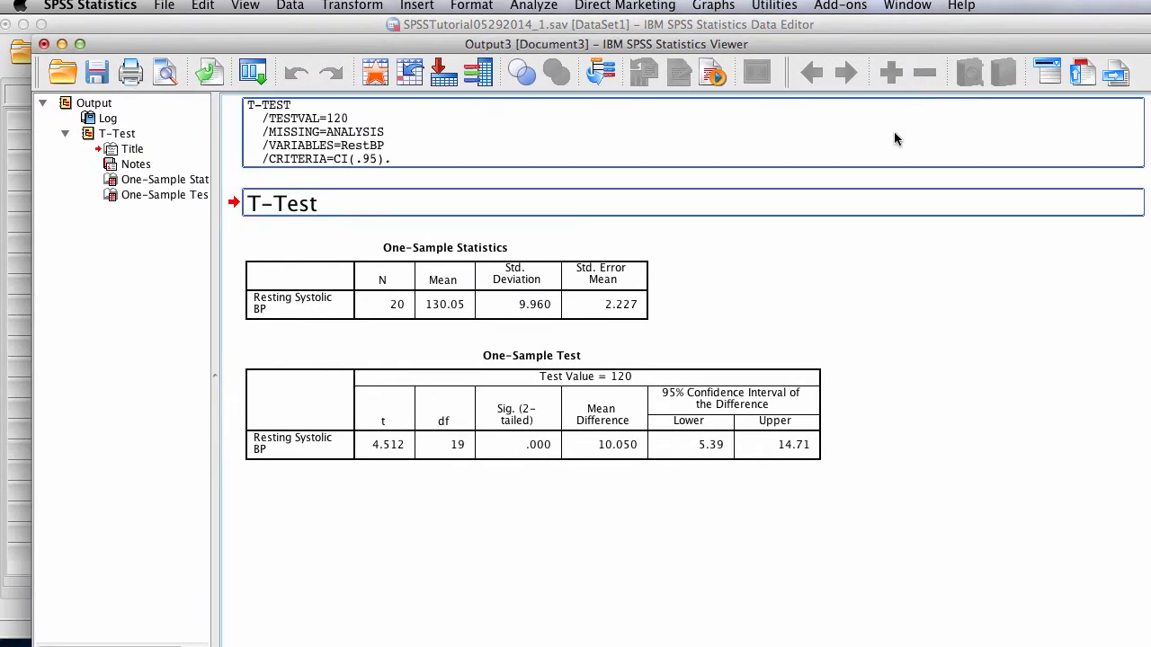
pyautogui.click(523, 305)
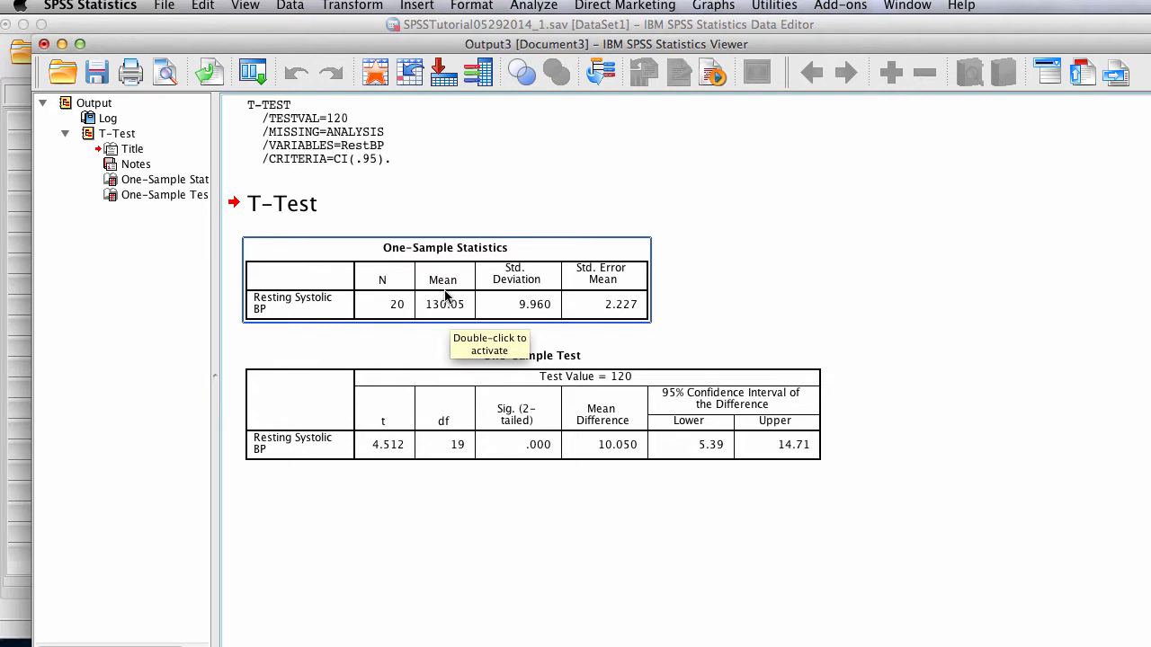
pyautogui.click(416, 383)
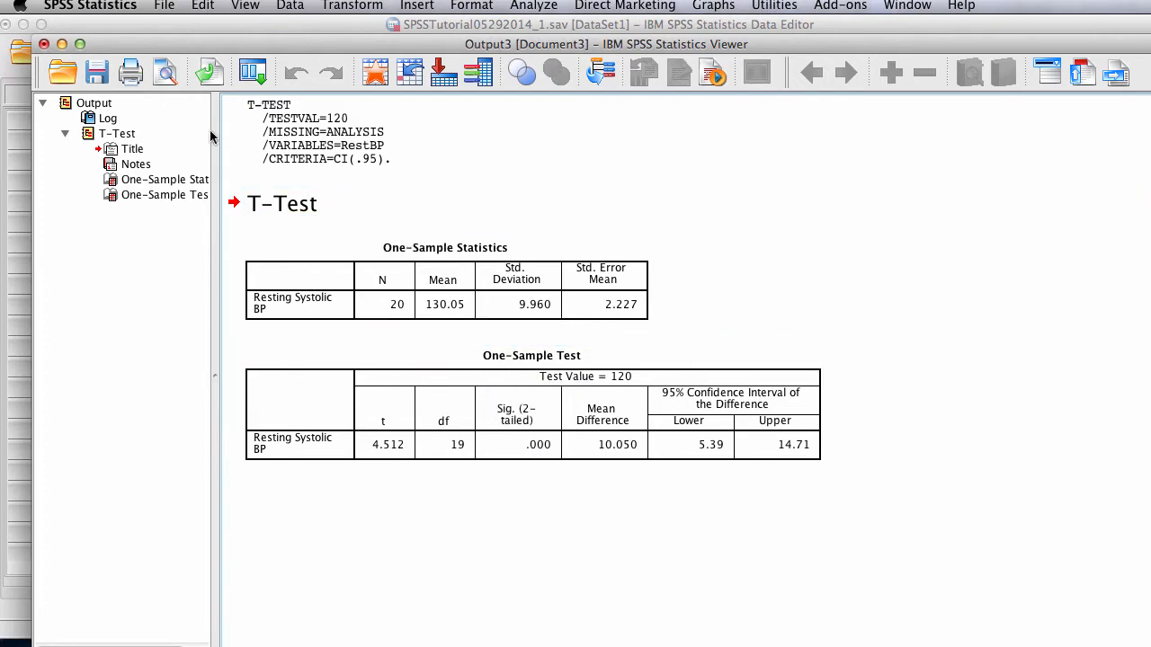
# Reopen the One-Sample T Test setup to review its test variable and test value, and leave it without running
pyautogui.click(518, 8)
pyautogui.moveTo(559, 79)
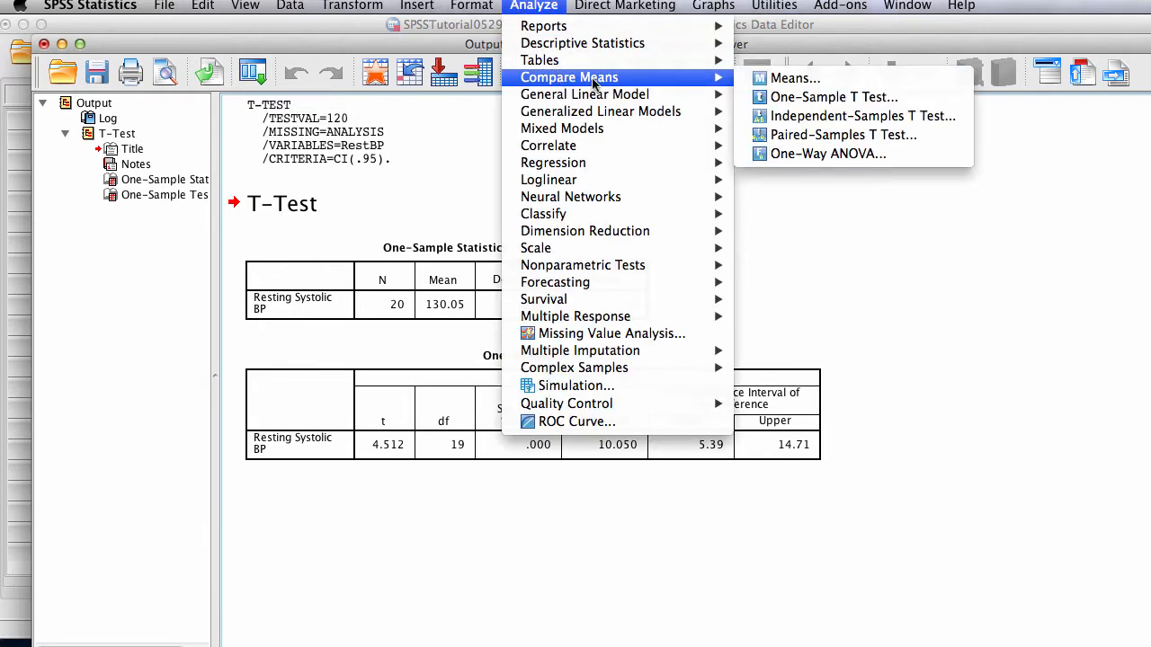
pyautogui.click(814, 97)
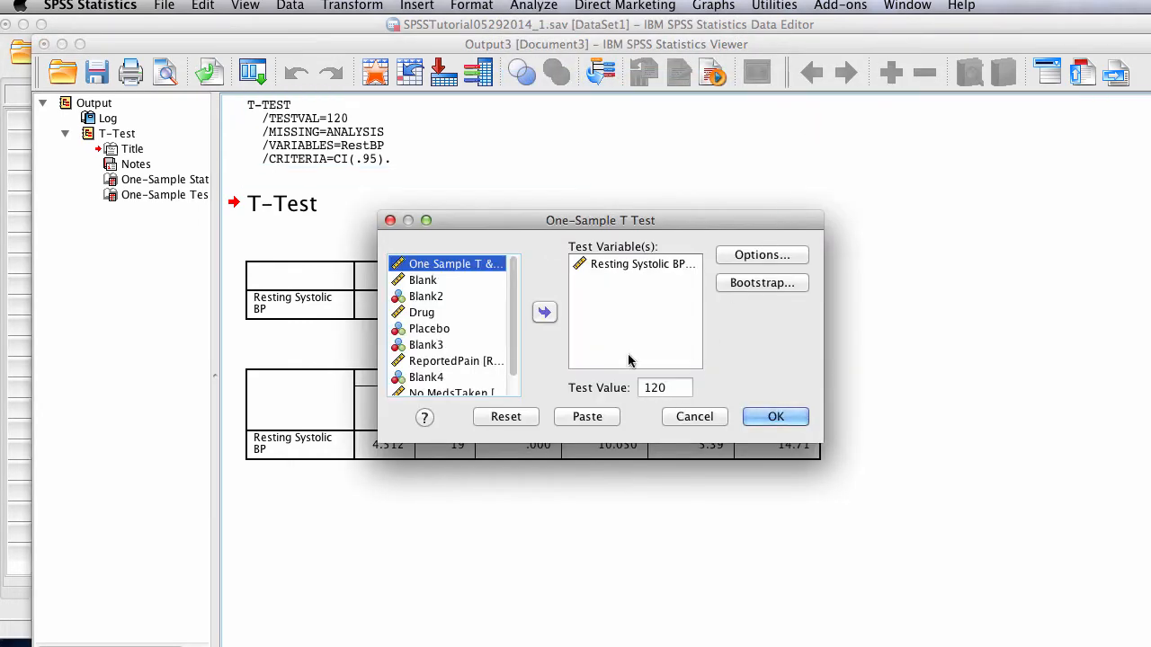
pyautogui.click(610, 265)
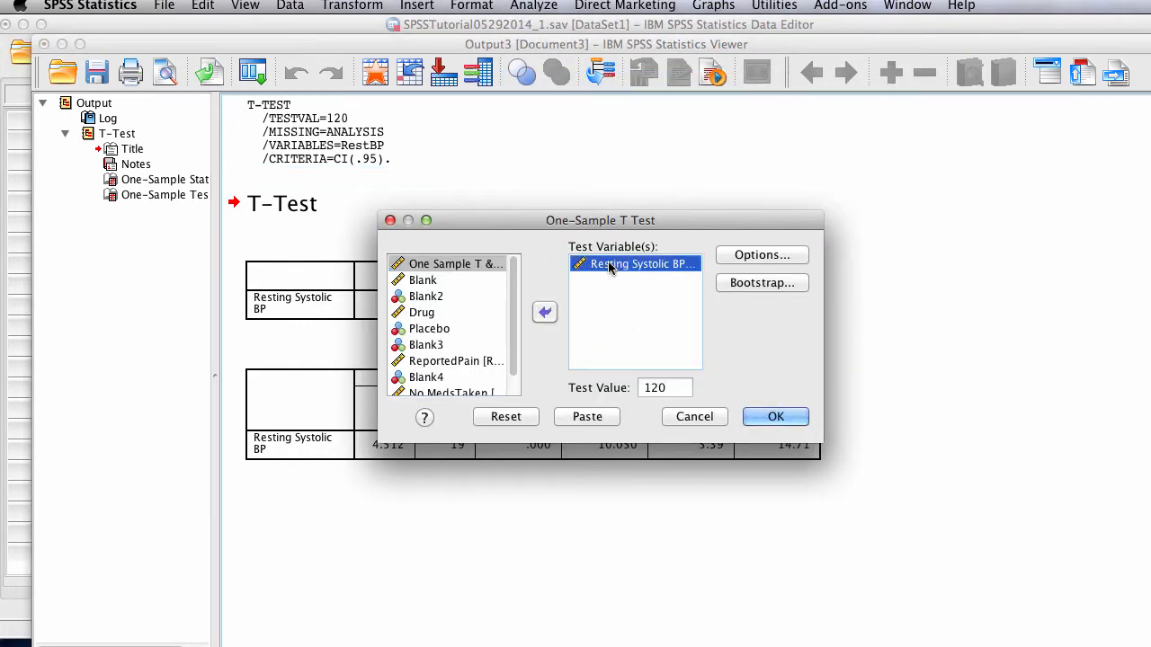
pyautogui.click(669, 393)
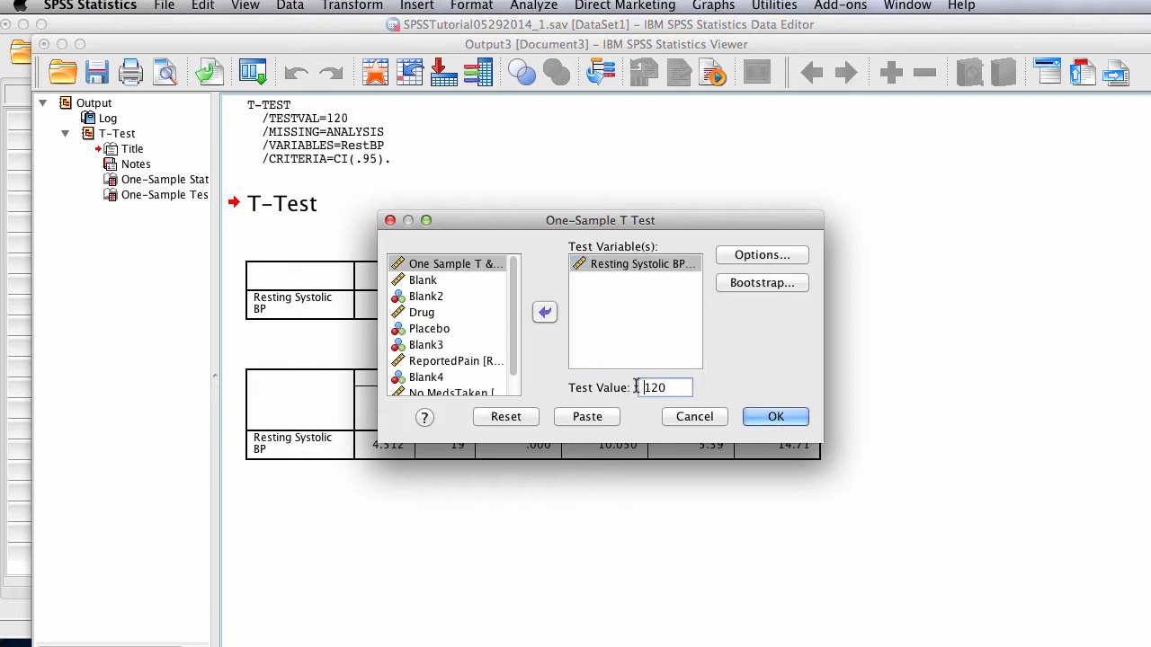
pyautogui.moveTo(656, 387); pyautogui.dragTo(586, 383)
pyautogui.click(710, 417)
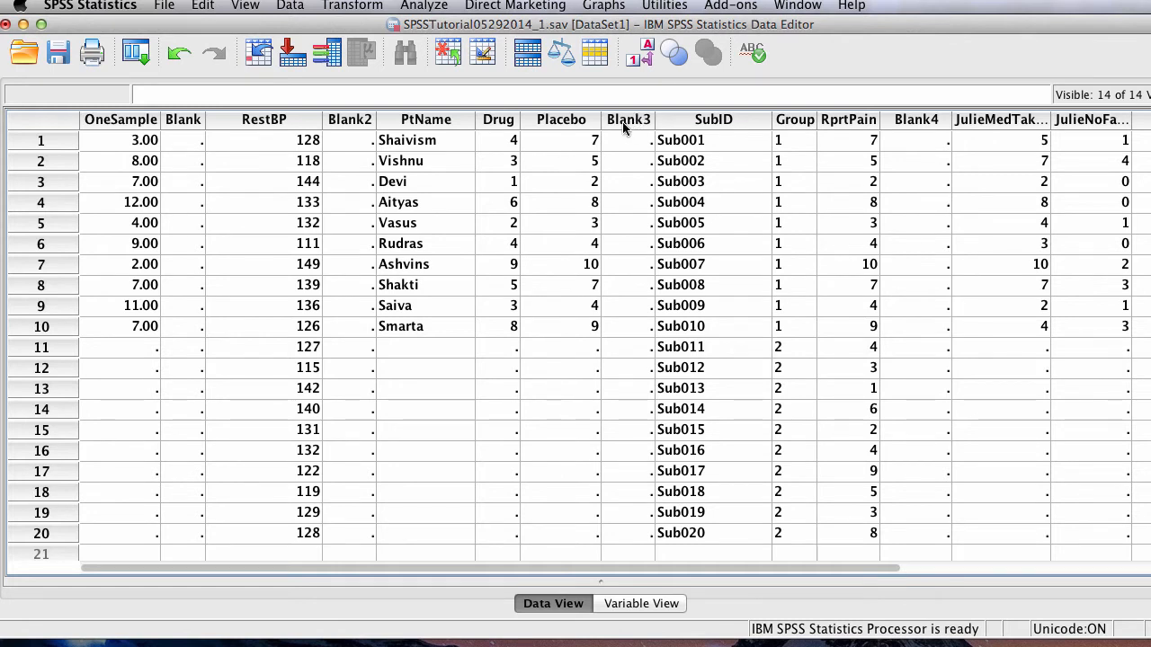
# Examine the first case's PtName, Drug and Placebo values in the data, comparing the two treatment columns
pyautogui.click(410, 146)
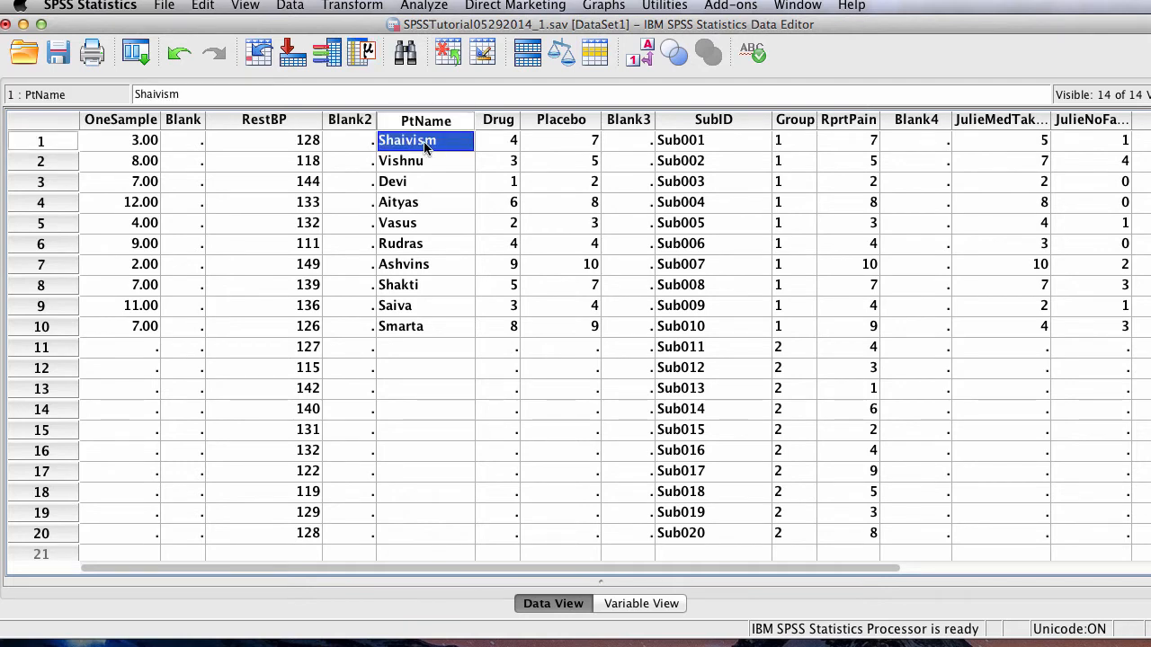
pyautogui.click(508, 144)
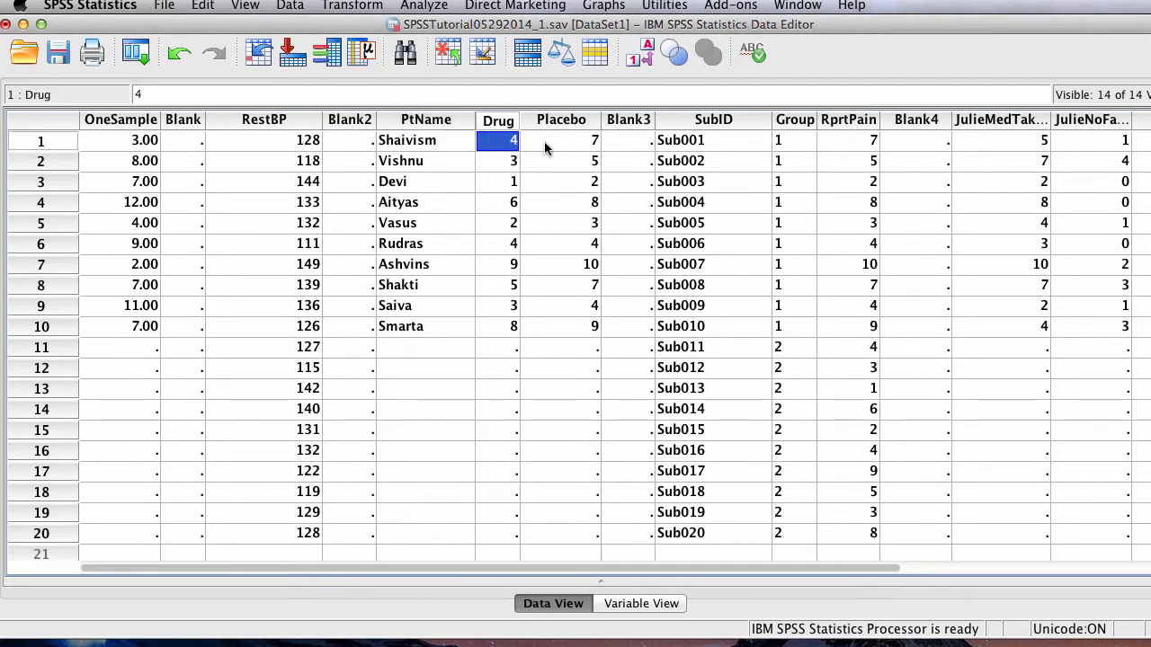
pyautogui.click(551, 143)
pyautogui.press('Left')
pyautogui.click(558, 146)
pyautogui.click(508, 147)
pyautogui.click(580, 150)
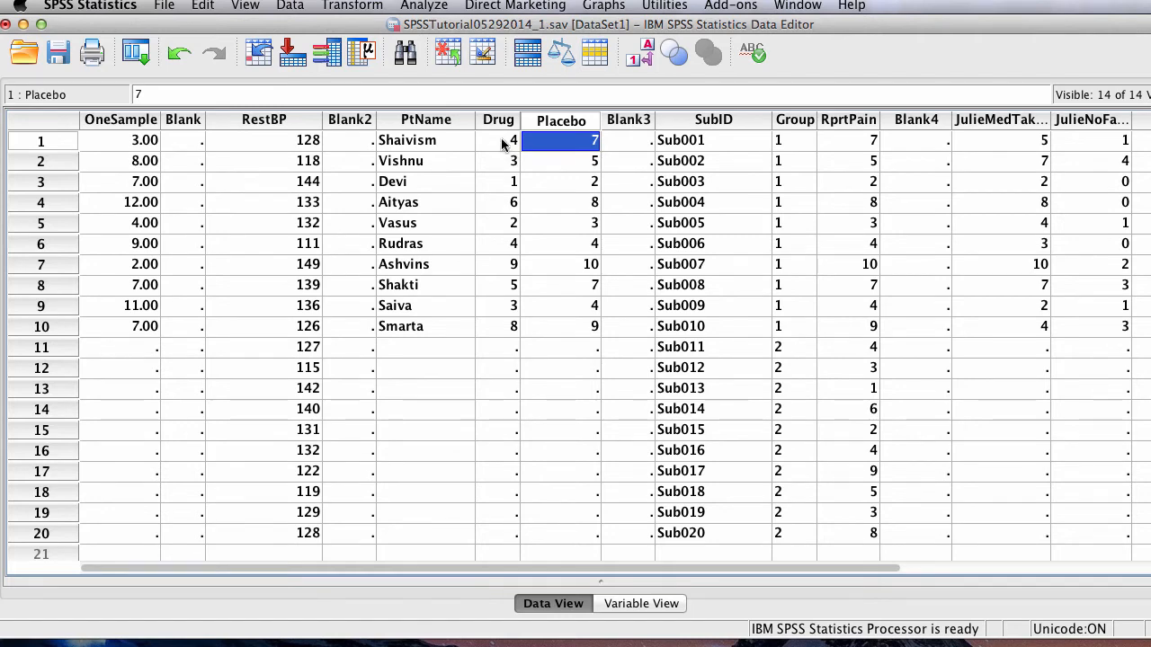
# Set up a Paired-Samples T Test with Placebo as the first variable and Drug as the second variable of pair 1
pyautogui.click(428, 8)
pyautogui.moveTo(437, 28)
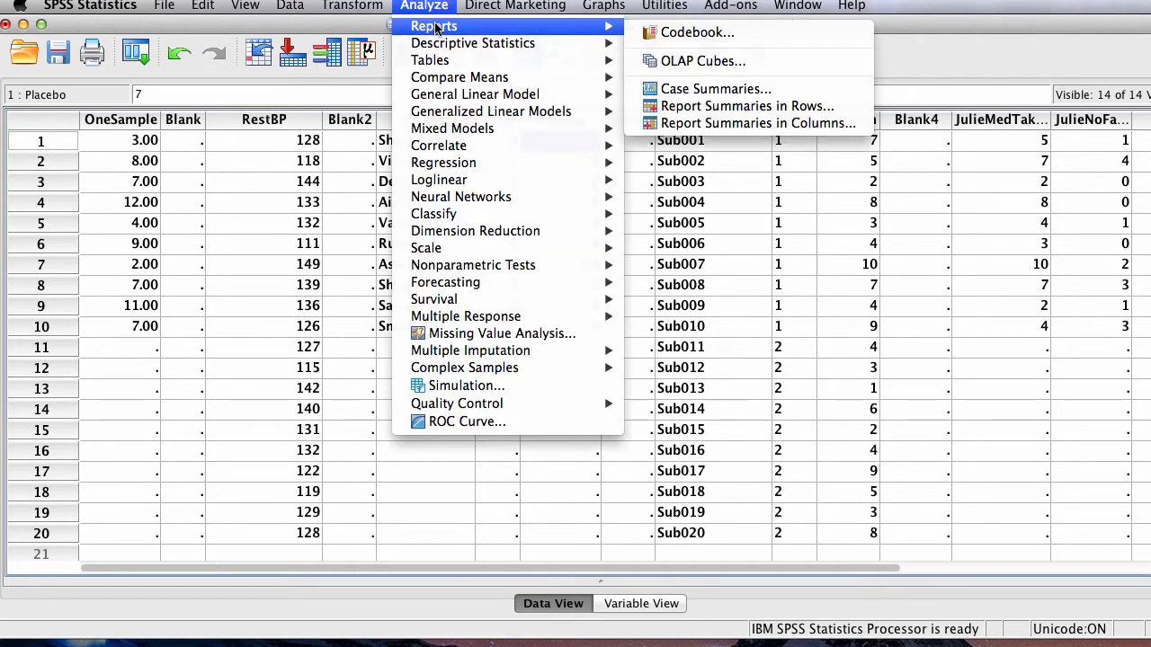
pyautogui.moveTo(471, 81)
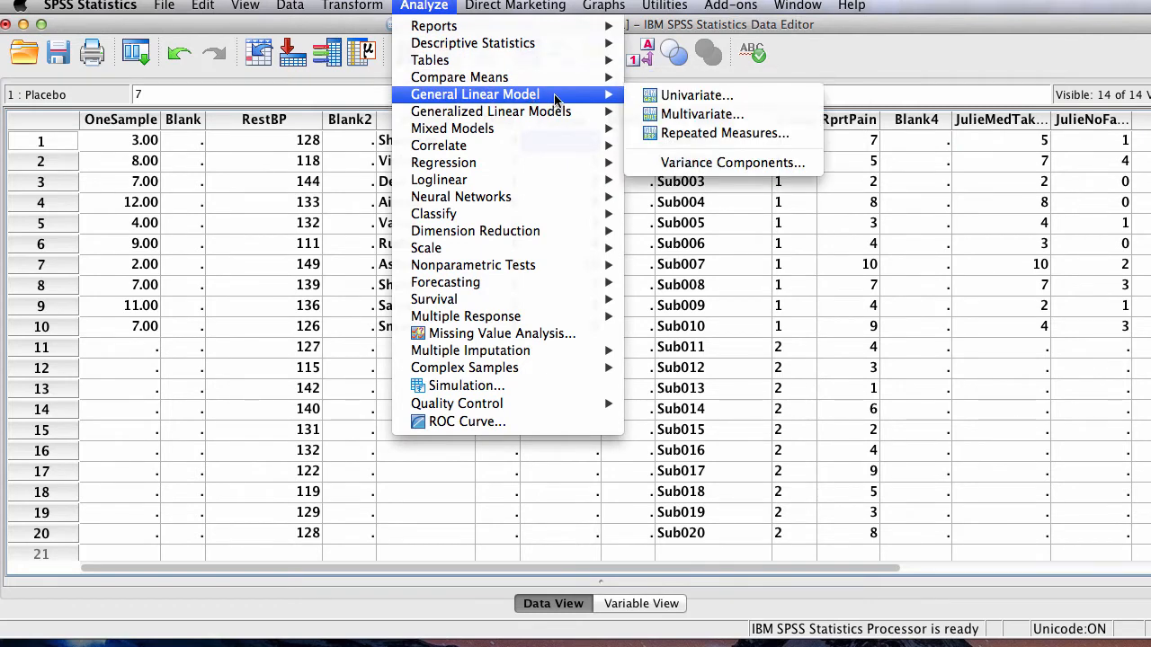
pyautogui.moveTo(561, 87)
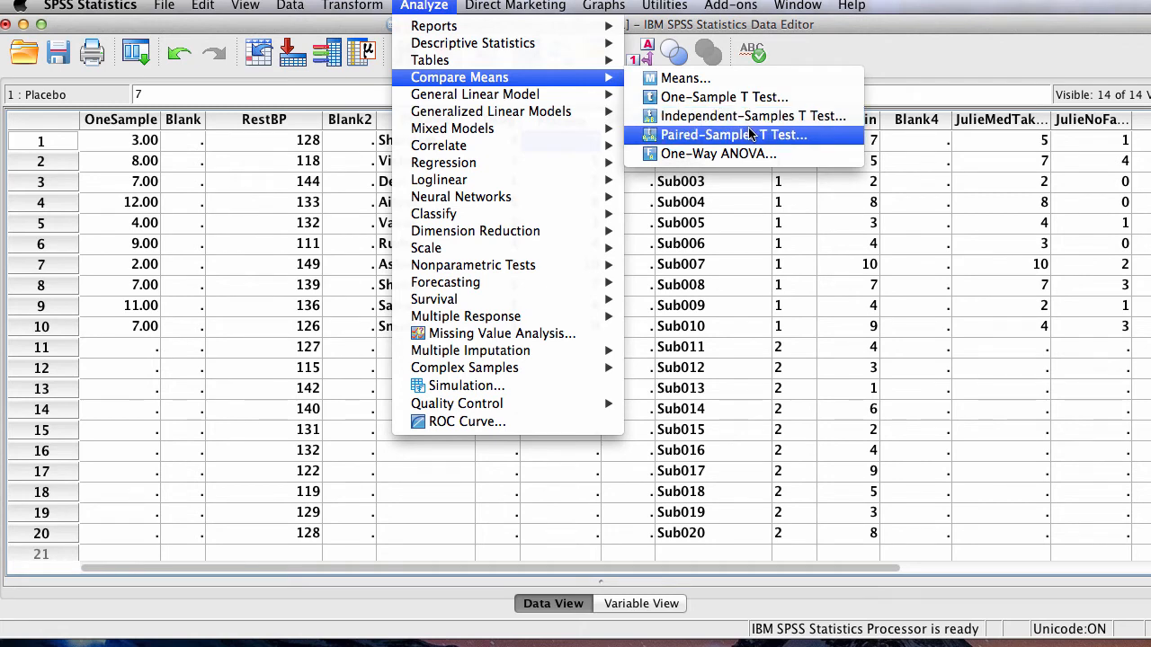
pyautogui.click(751, 134)
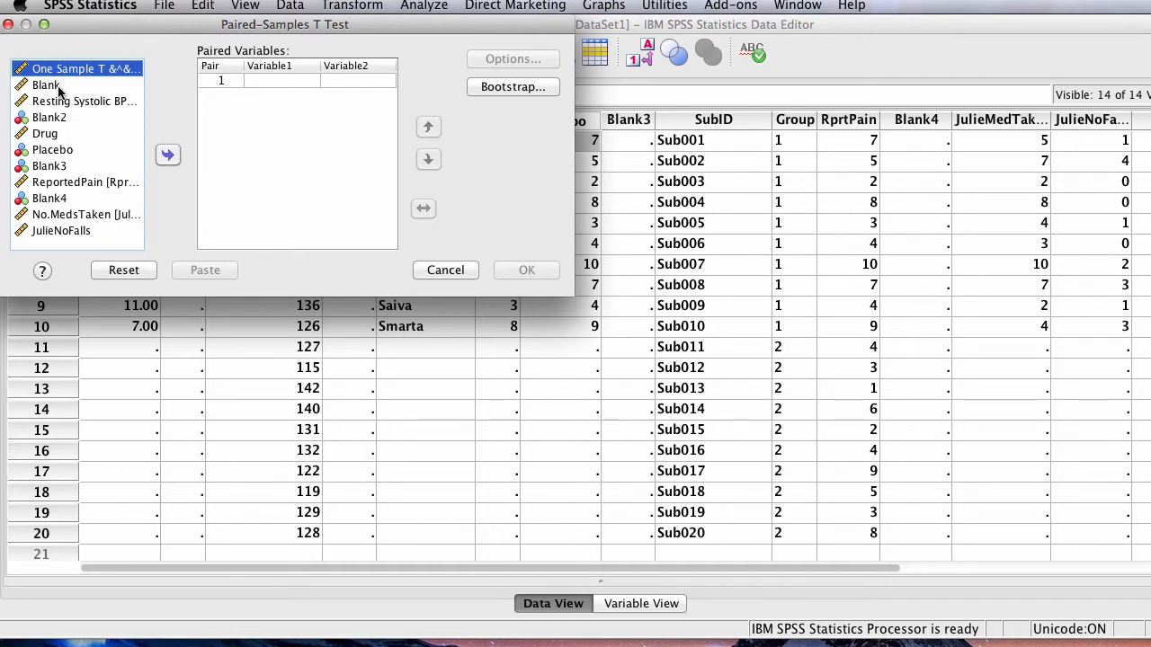
pyautogui.click(54, 153)
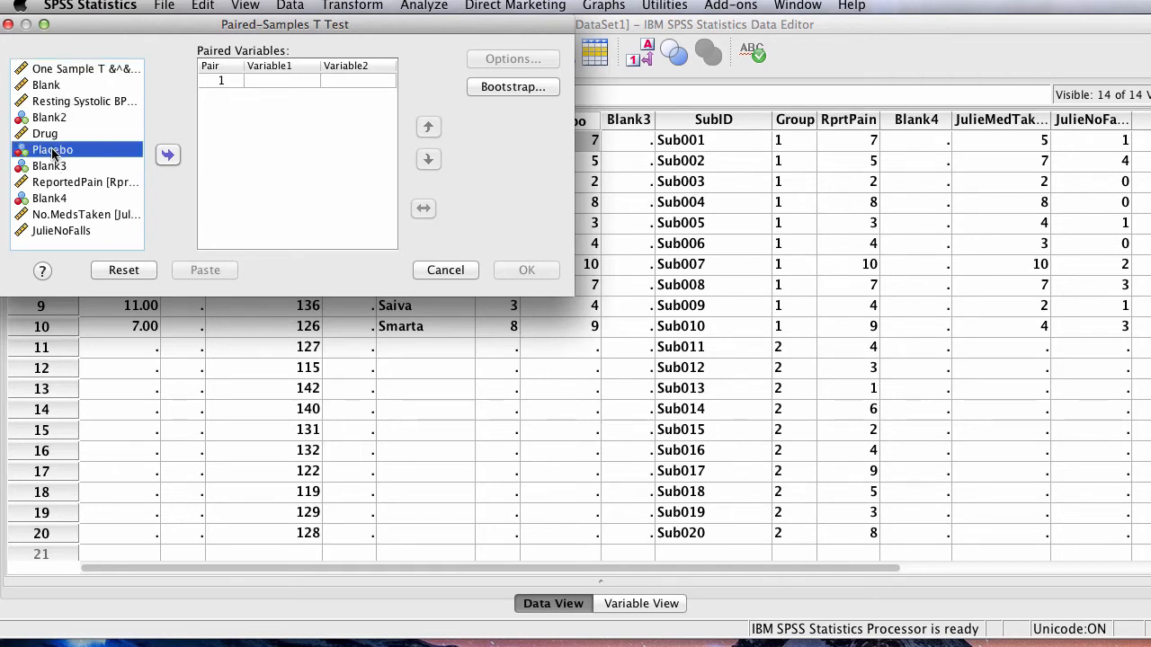
pyautogui.click(168, 156)
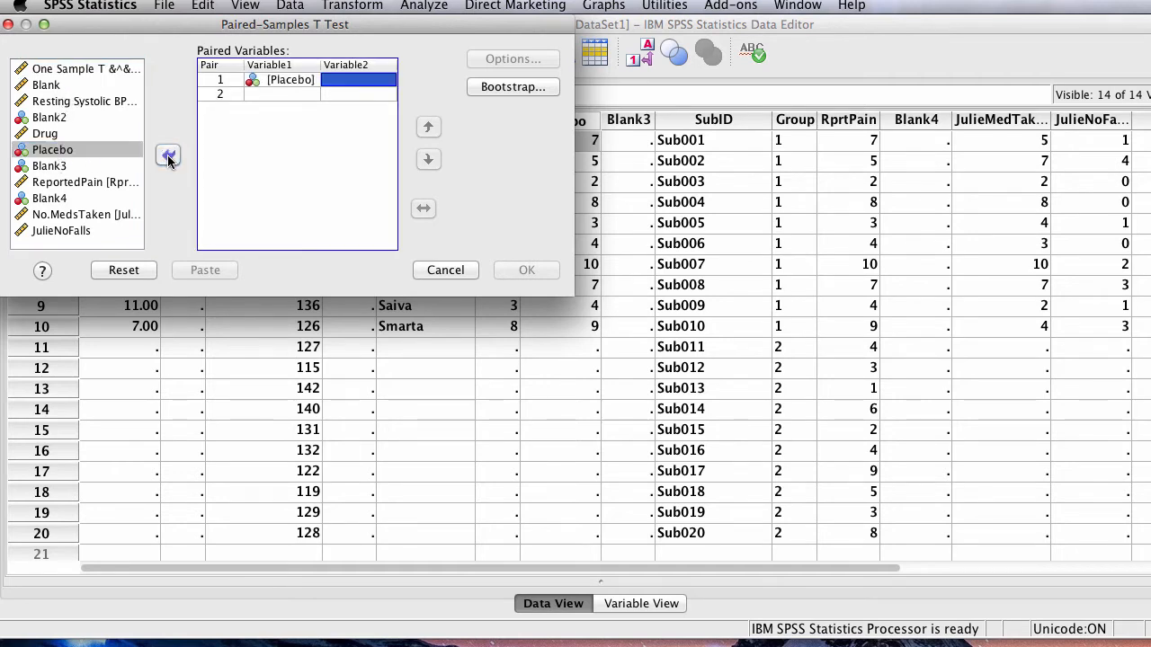
pyautogui.click(77, 135)
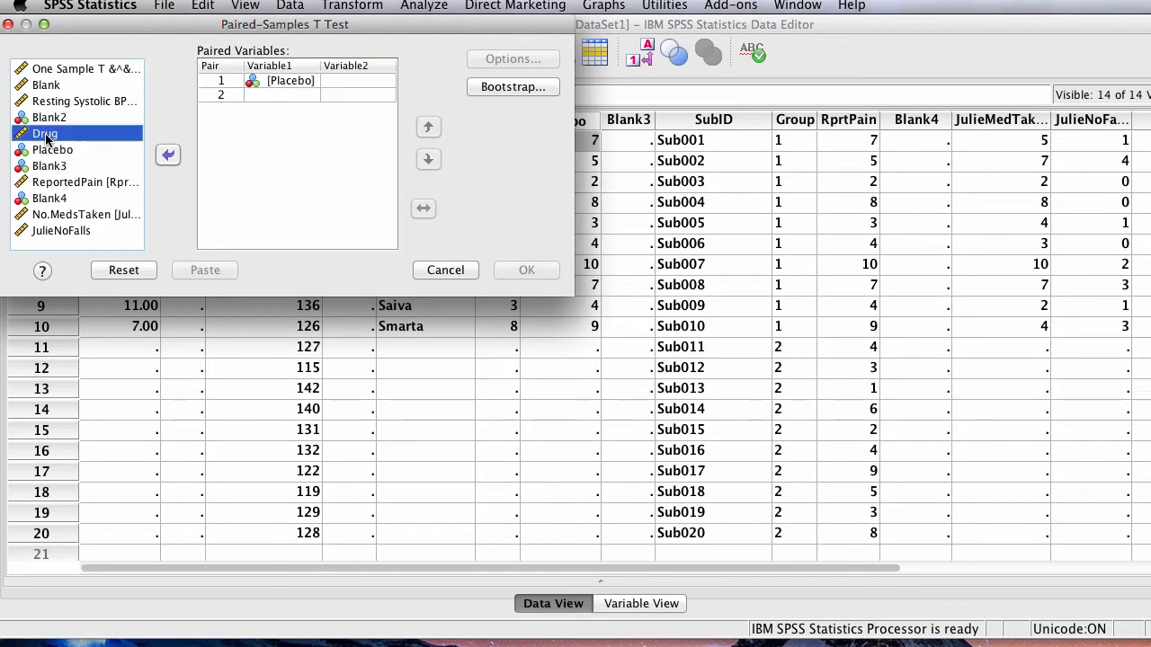
pyautogui.click(167, 155)
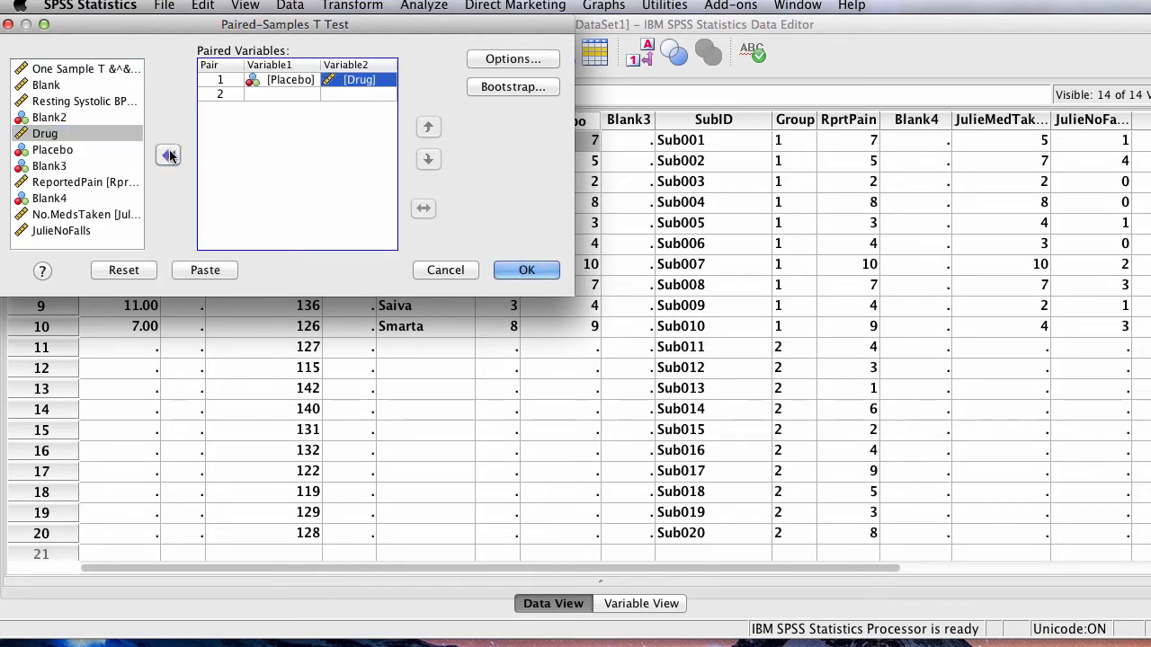
# Review the test's options without changing them, then run the Paired-Samples T Test and reposition the output window to read its tables
pyautogui.click(510, 60)
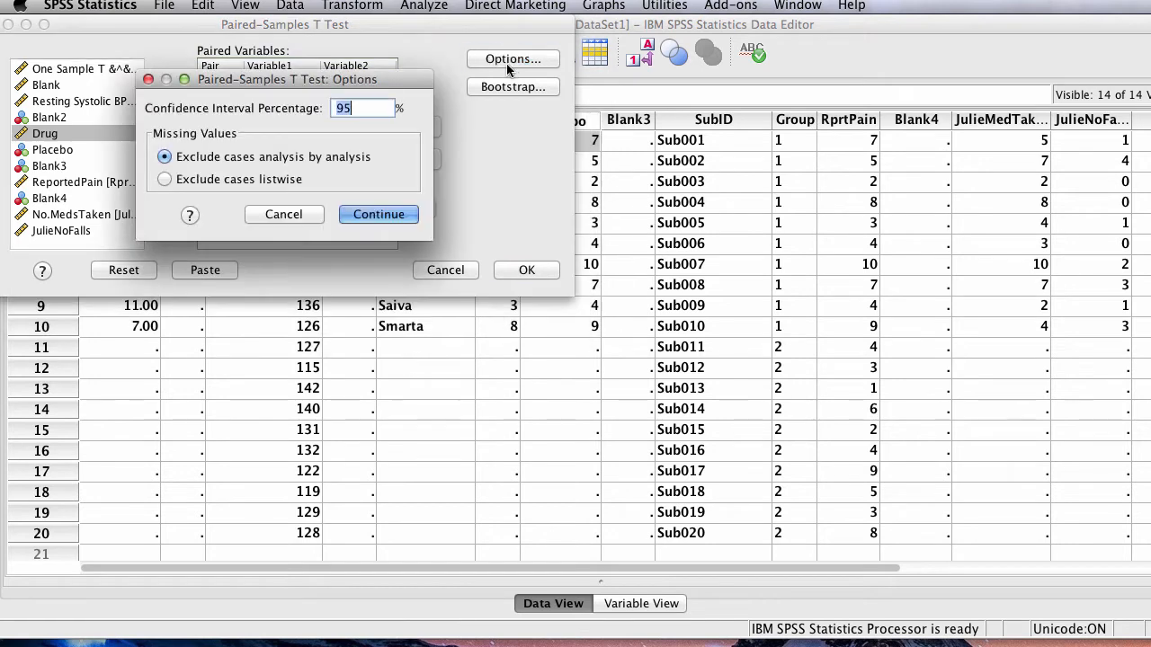
pyautogui.click(280, 214)
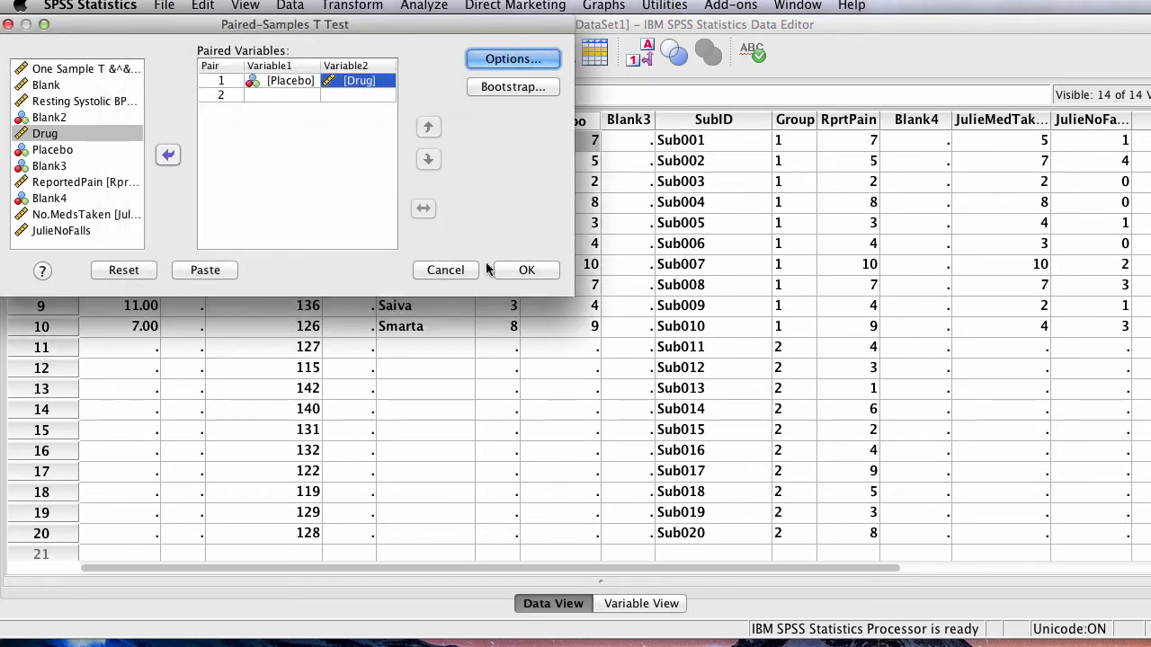
pyautogui.click(530, 271)
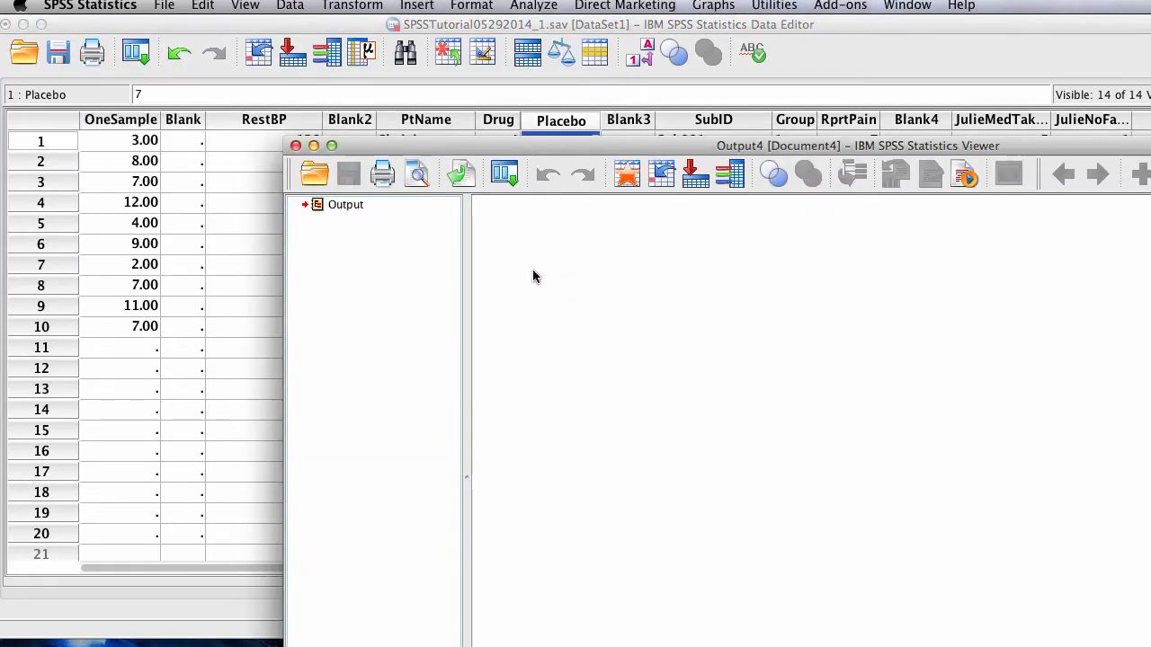
pyautogui.moveTo(1050, 147); pyautogui.dragTo(785, 29)
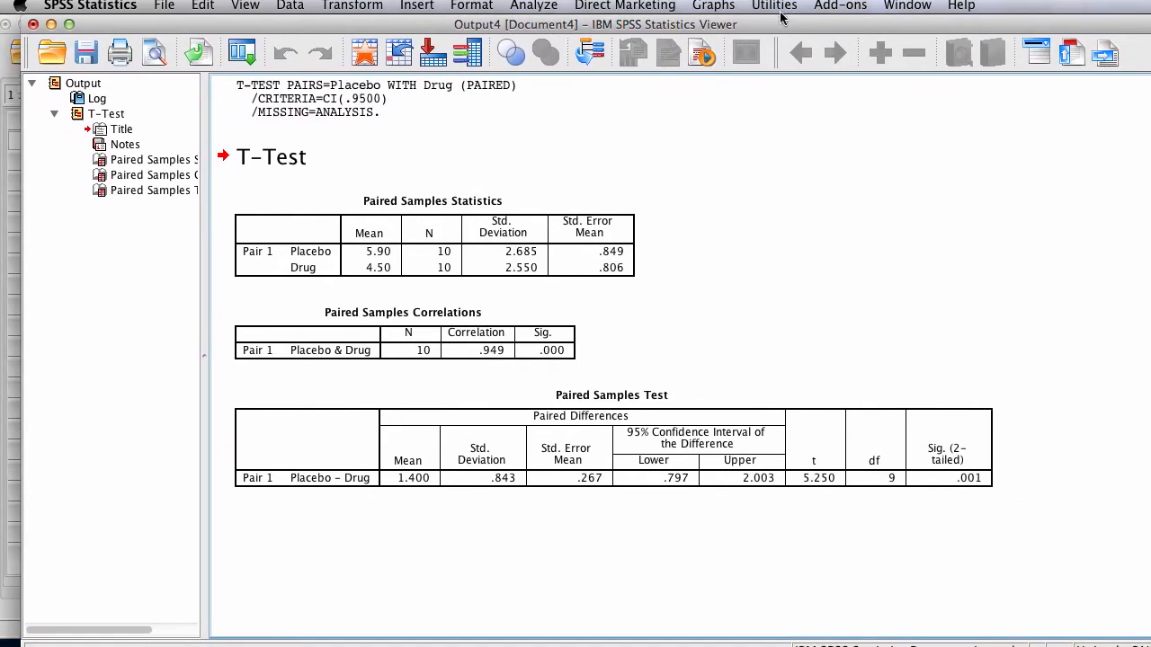
# Return to the dataset's variable definitions and inspect the Group variable's type, label and value labels
pyautogui.click(256, 270)
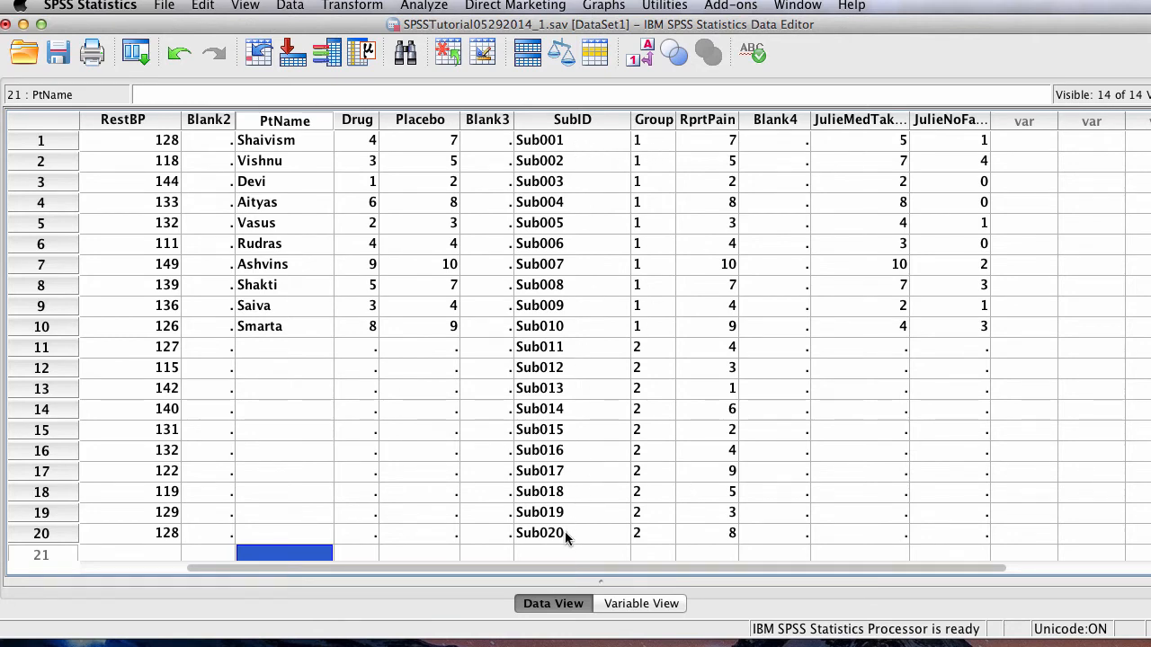
pyautogui.click(639, 606)
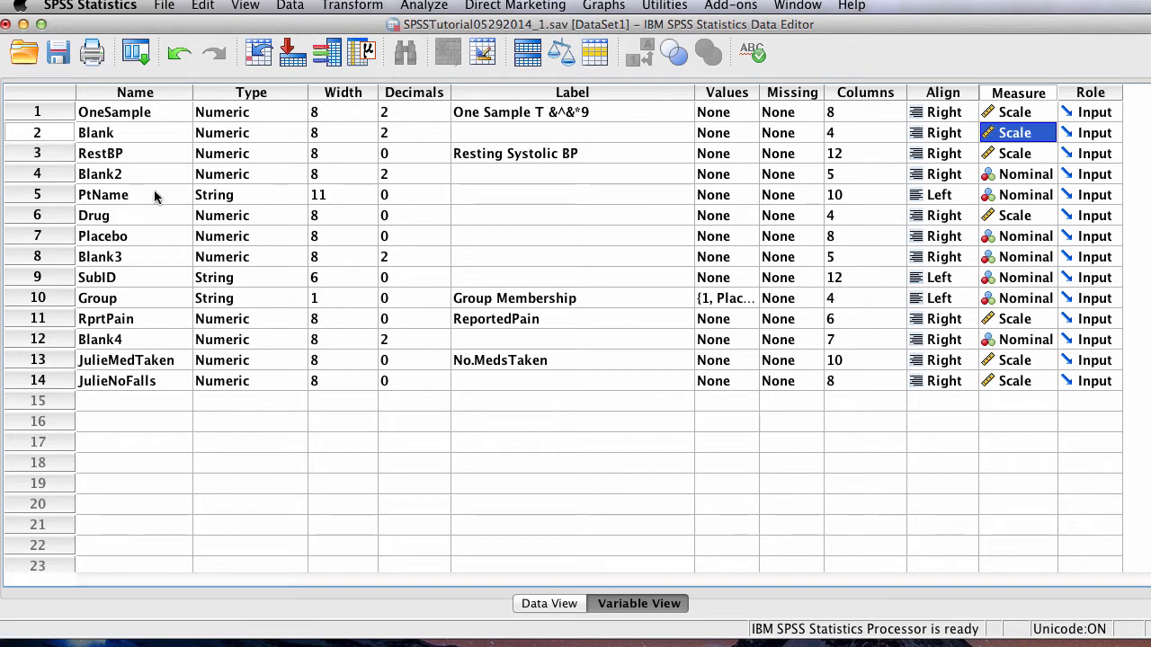
pyautogui.click(274, 307)
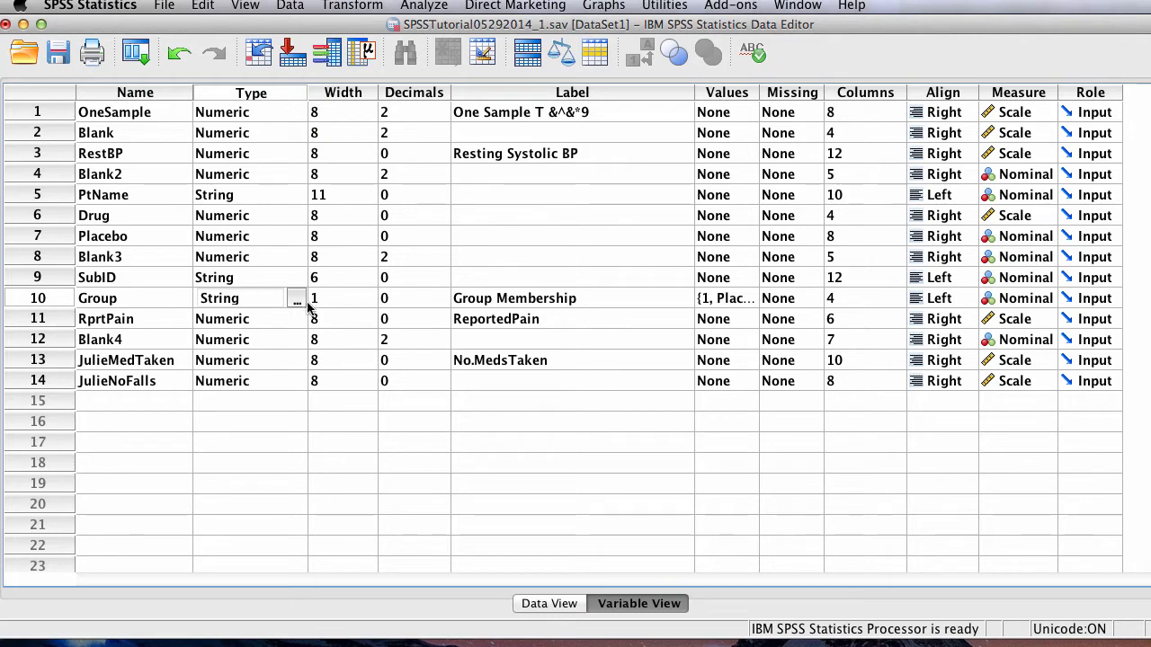
pyautogui.click(549, 300)
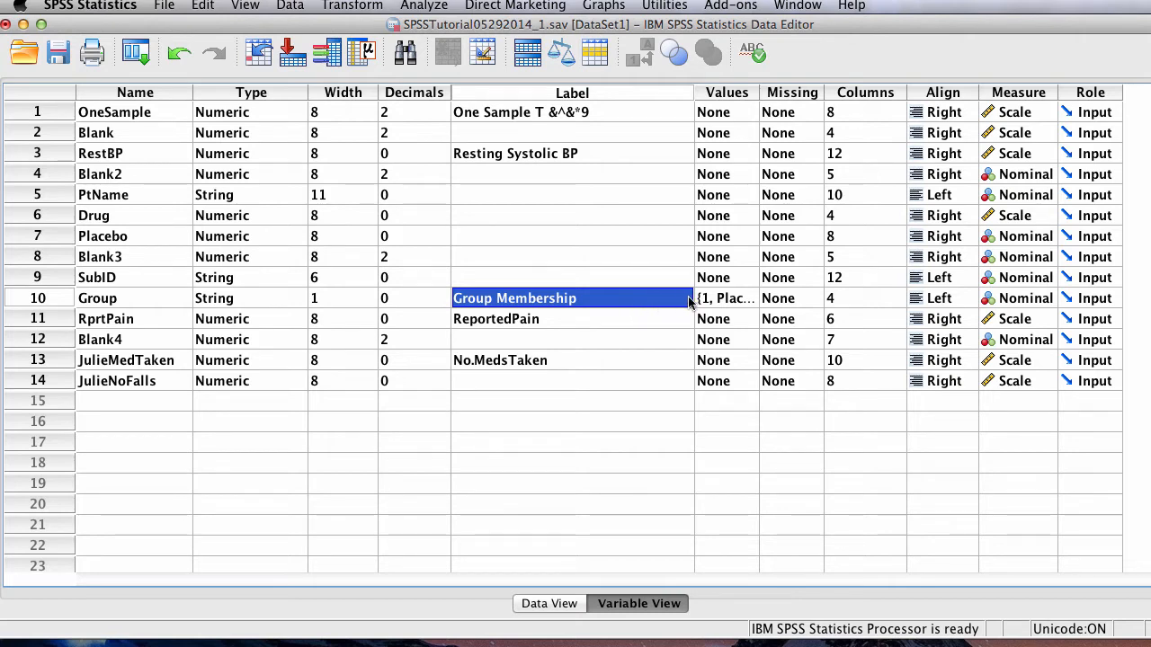
pyautogui.click(718, 304)
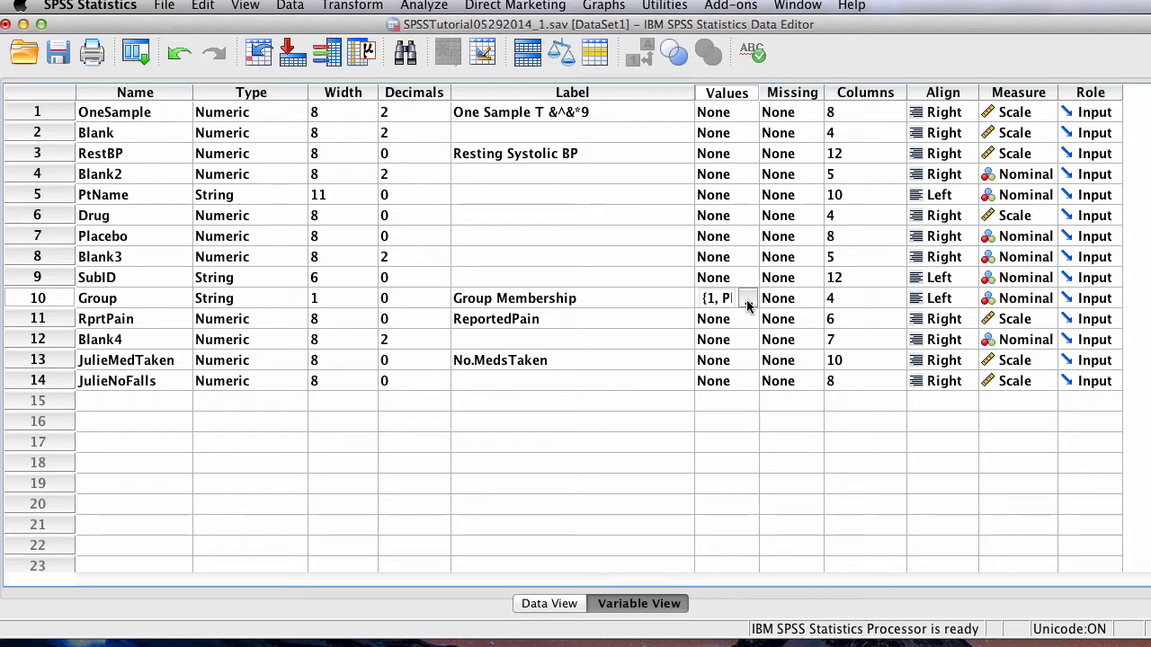
pyautogui.click(747, 304)
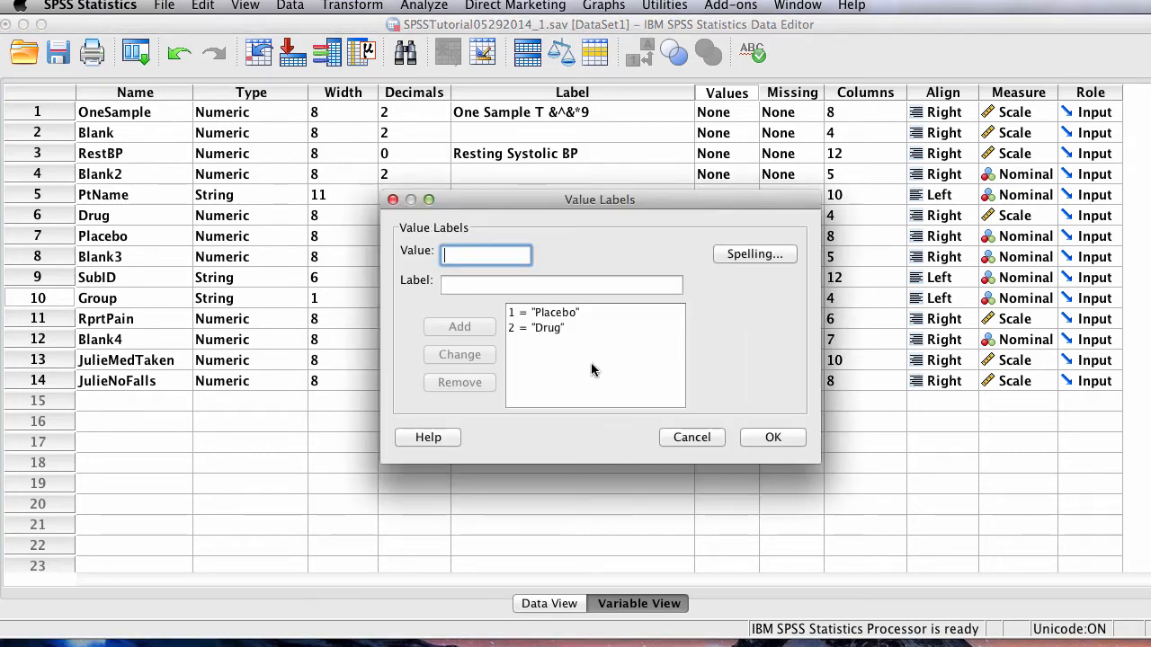
# Remove the Placebo and Drug value labels from the Group variable
pyautogui.click(576, 329)
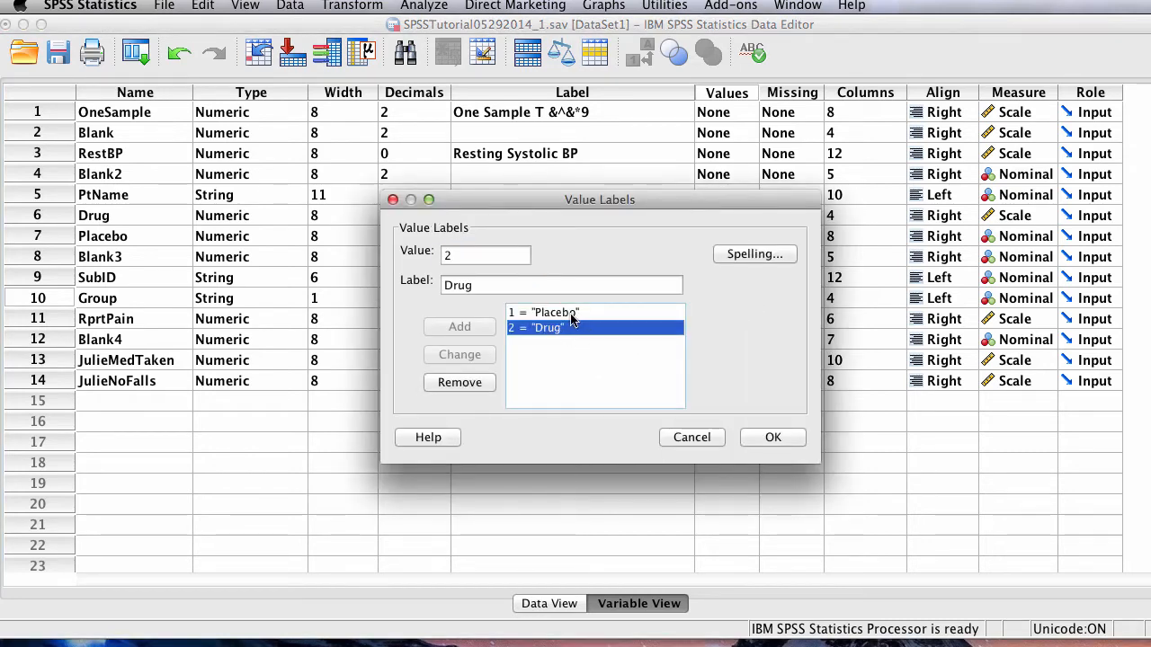
pyautogui.click(568, 312)
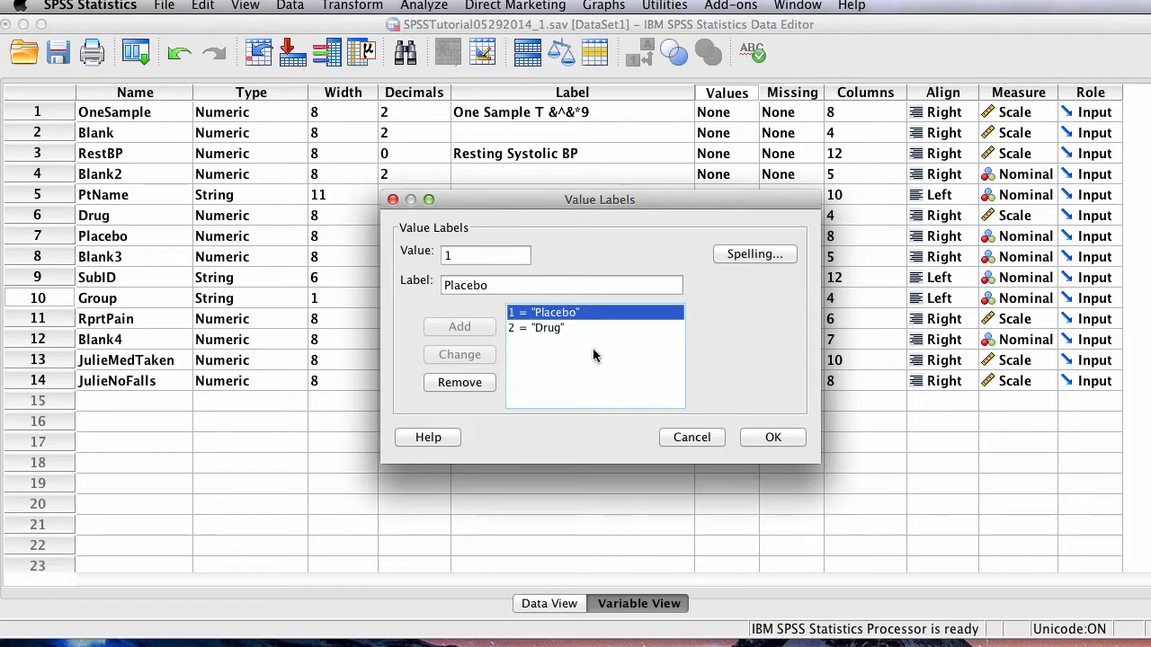
pyautogui.click(479, 385)
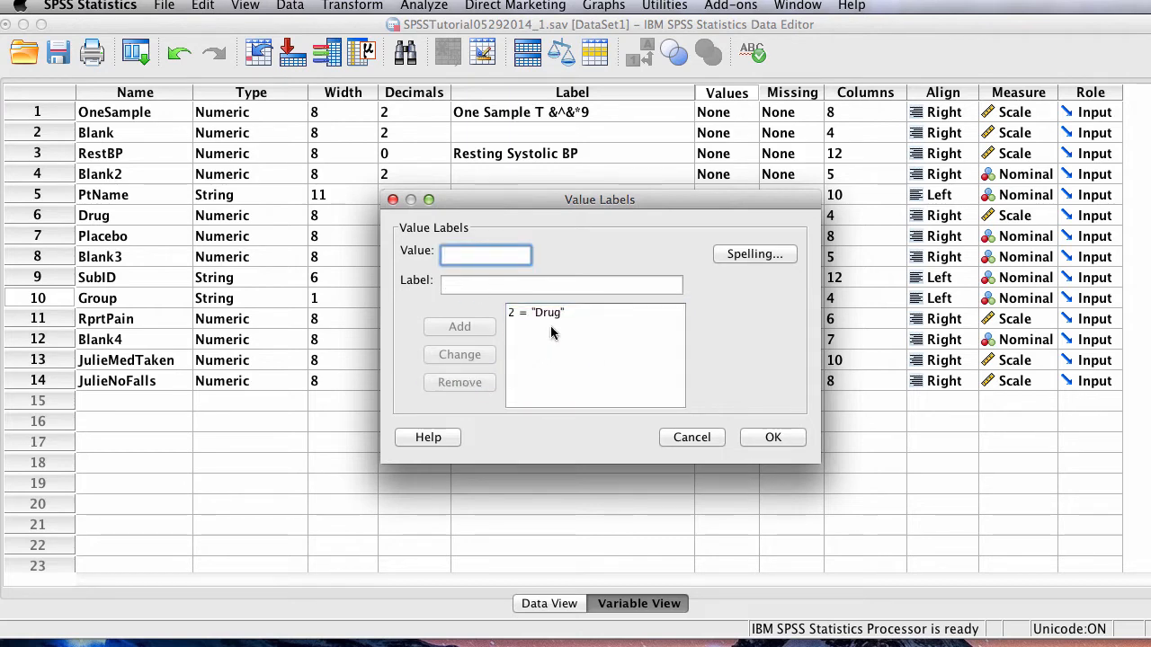
pyautogui.click(548, 313)
pyautogui.click(460, 383)
# Add a value label to the Group variable that assigns Placebo to value 1
pyautogui.write('1')
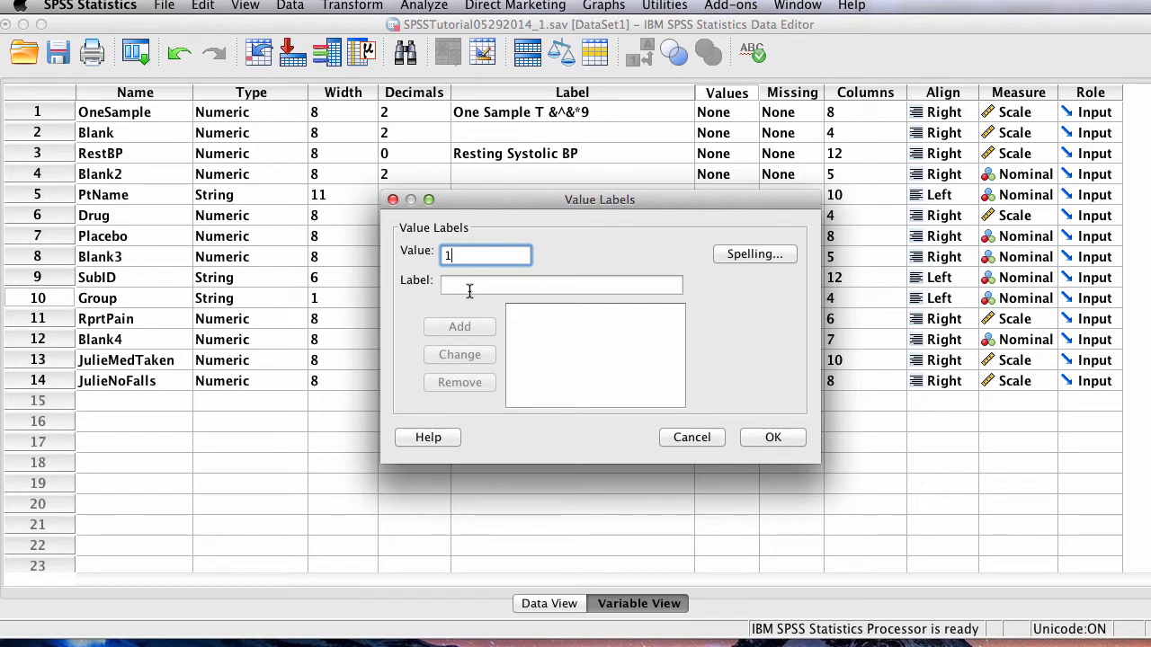
pyautogui.click(475, 285)
pyautogui.write('O')
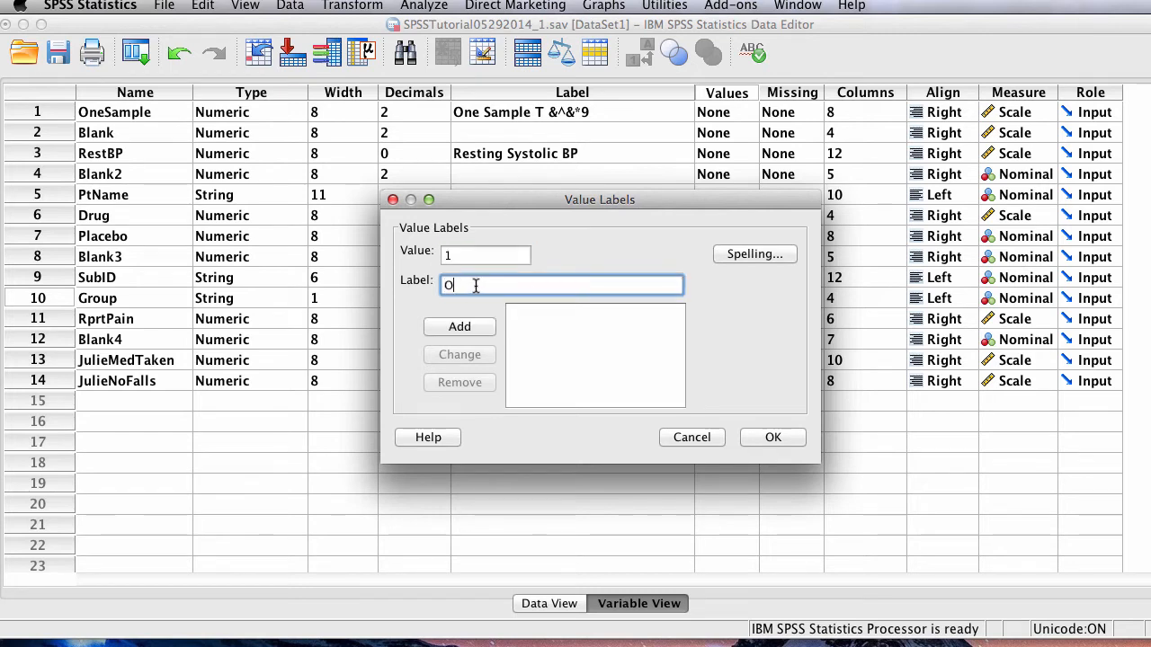
pyautogui.press('BackSpace')
pyautogui.write('Placebo')
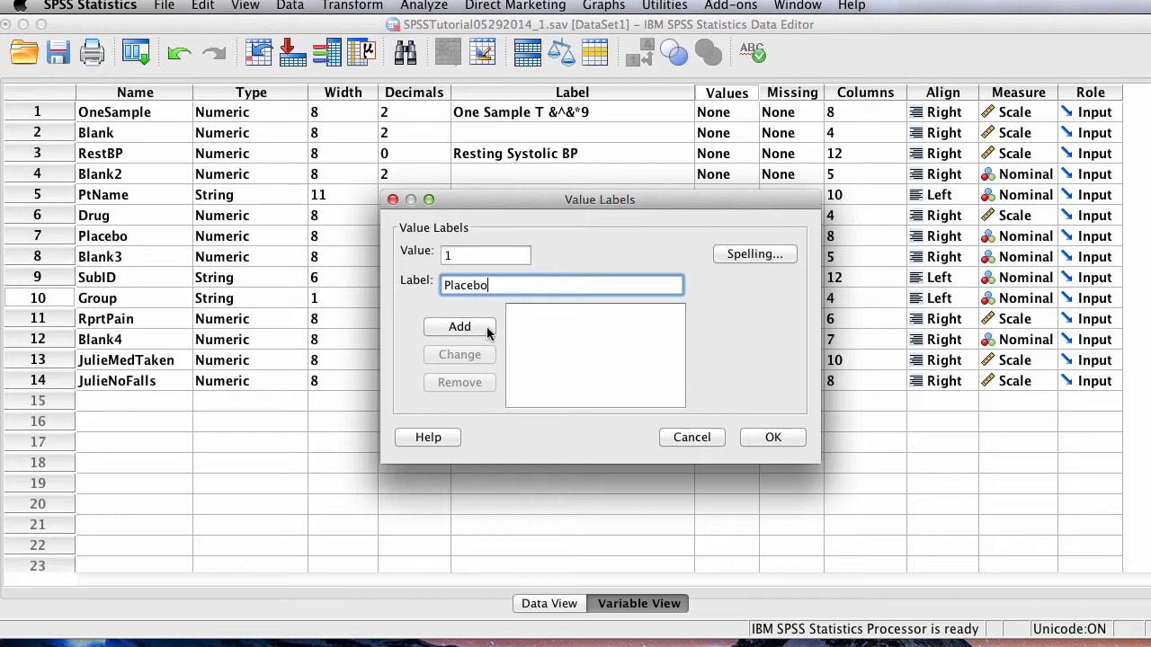
pyautogui.click(467, 327)
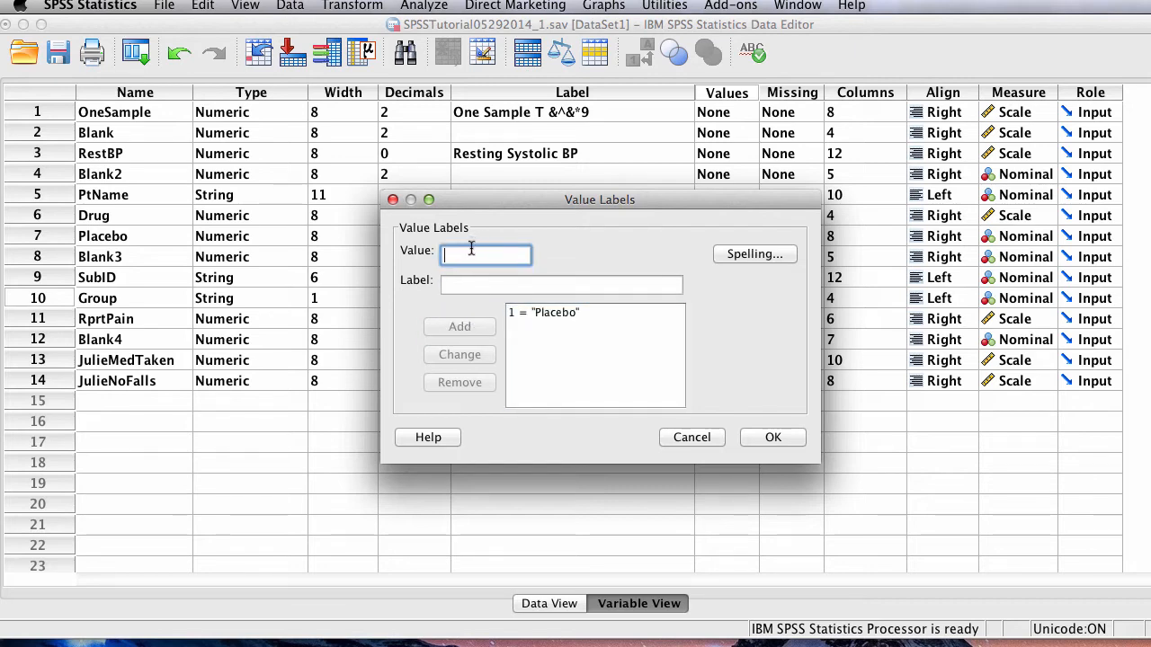
# Add a value label assigning Drug to value 2 and confirm the Group variable's value labels
pyautogui.write('2')
pyautogui.click(464, 286)
pyautogui.write('Drug')
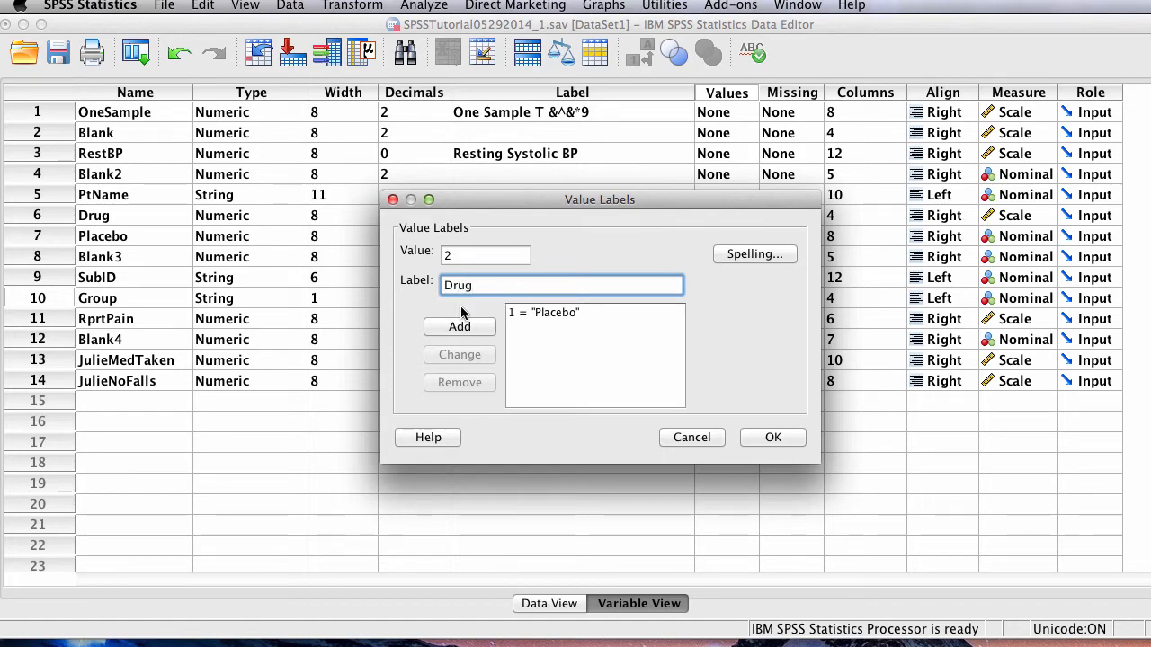
pyautogui.click(461, 330)
pyautogui.click(788, 437)
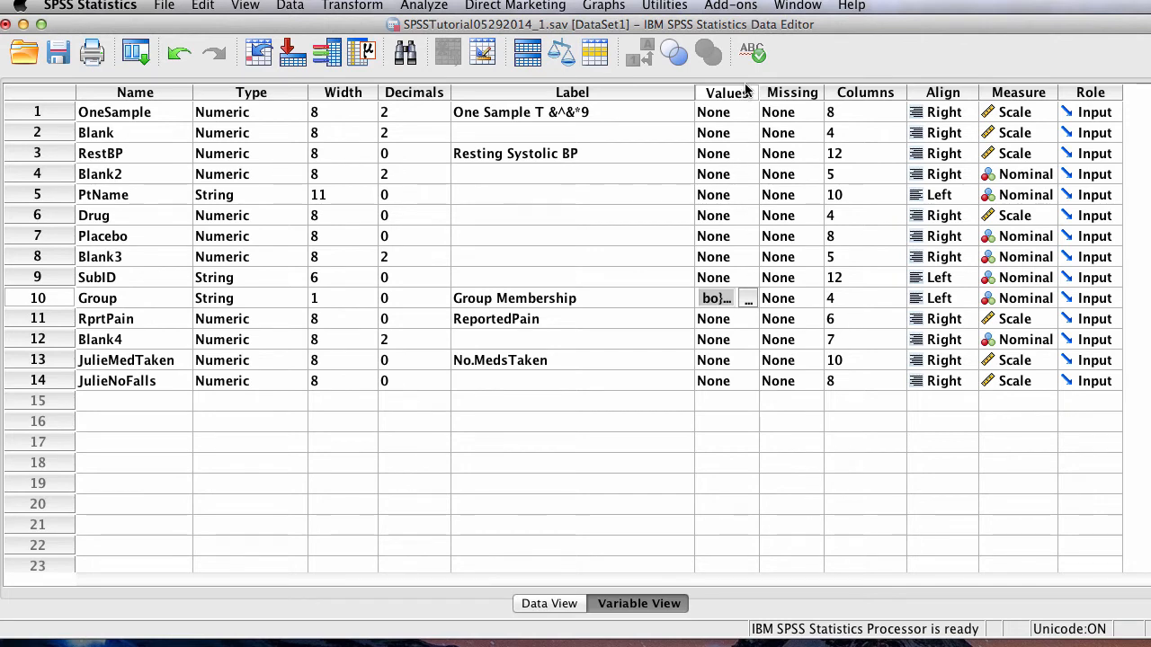
# Widen the Values column and recheck the Group variable's value labels, leaving them without changes
pyautogui.moveTo(761, 90); pyautogui.dragTo(811, 90)
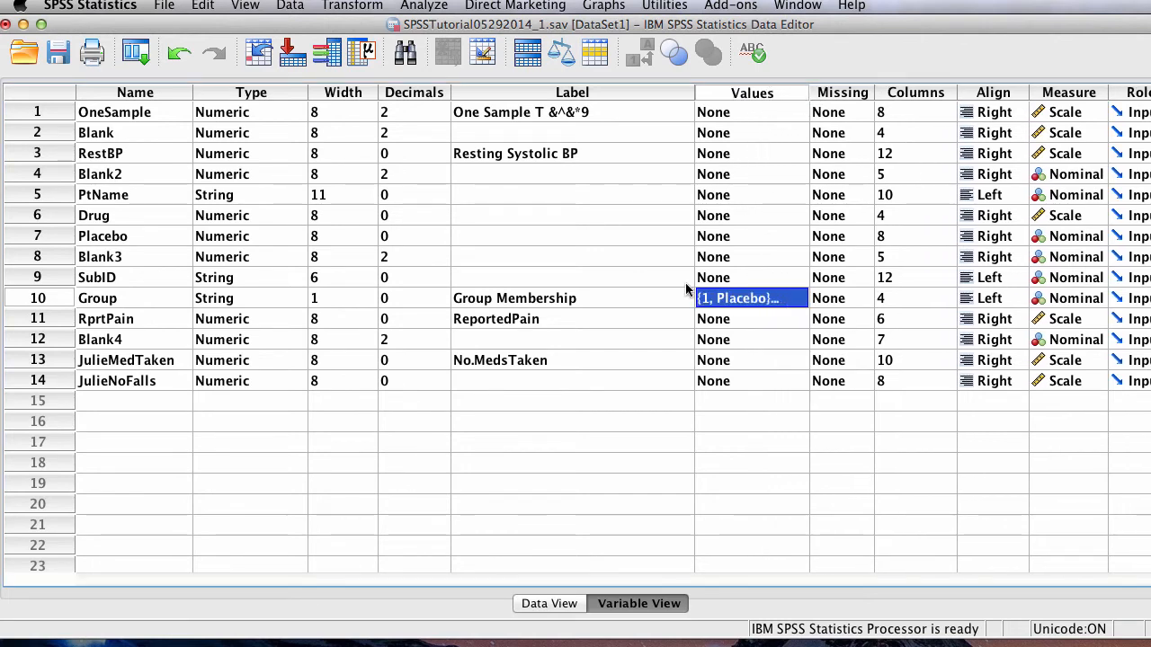
pyautogui.click(729, 299)
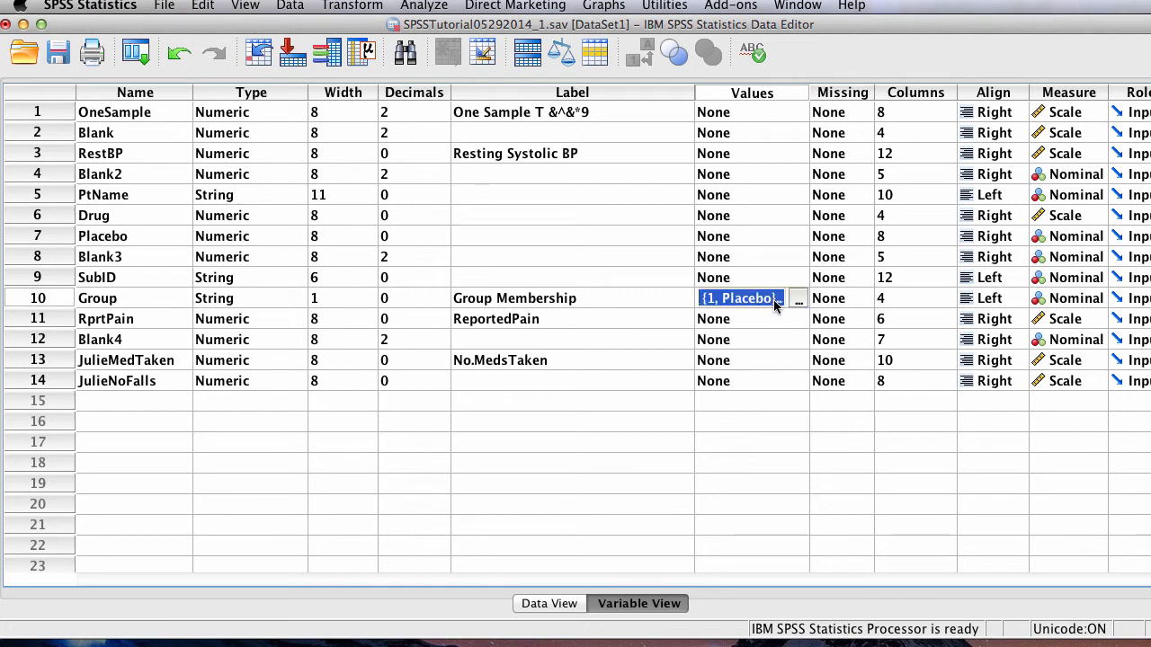
pyautogui.click(796, 301)
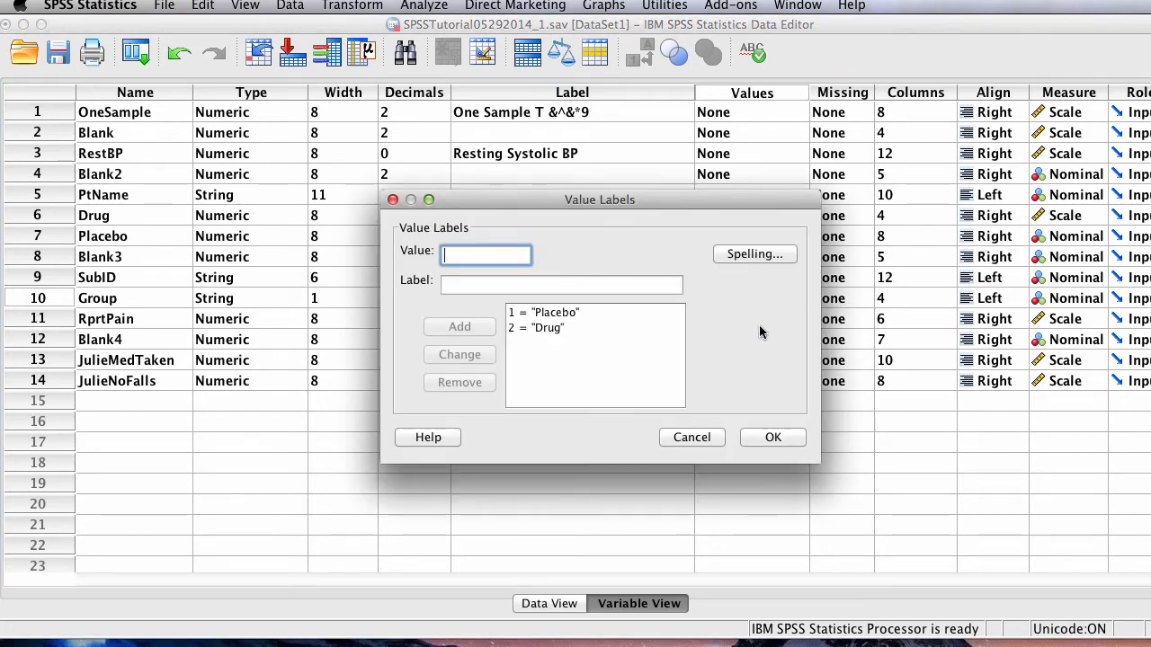
pyautogui.click(700, 438)
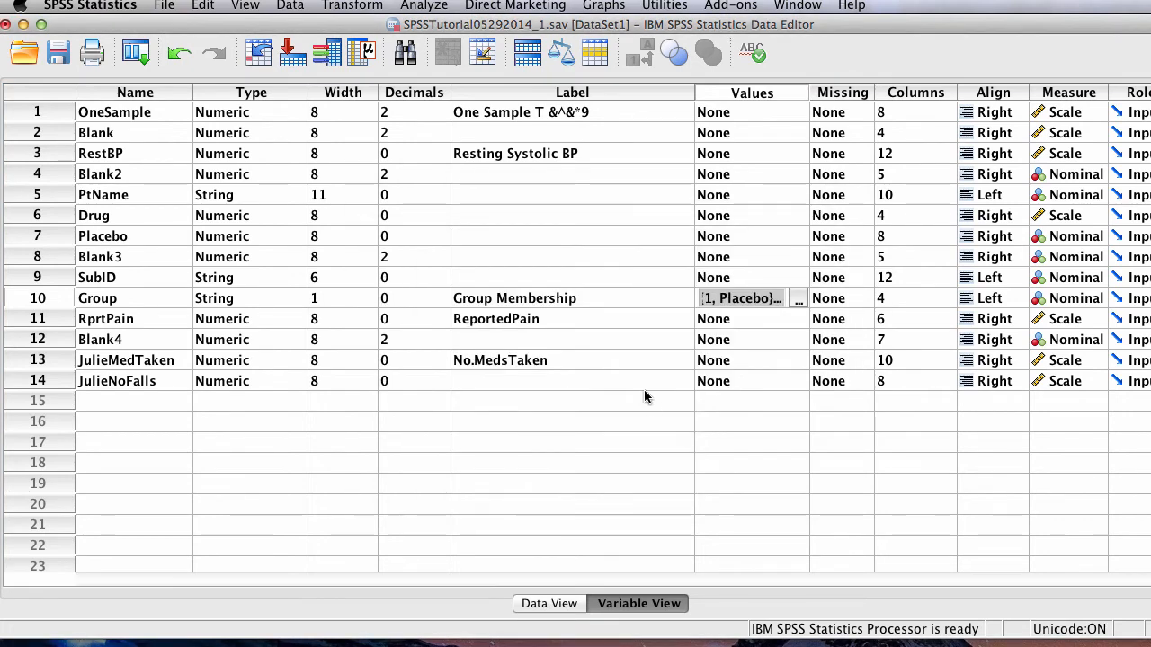
# Return to the case data and examine the Group codes and RprtPain scores across all subjects
pyautogui.click(550, 604)
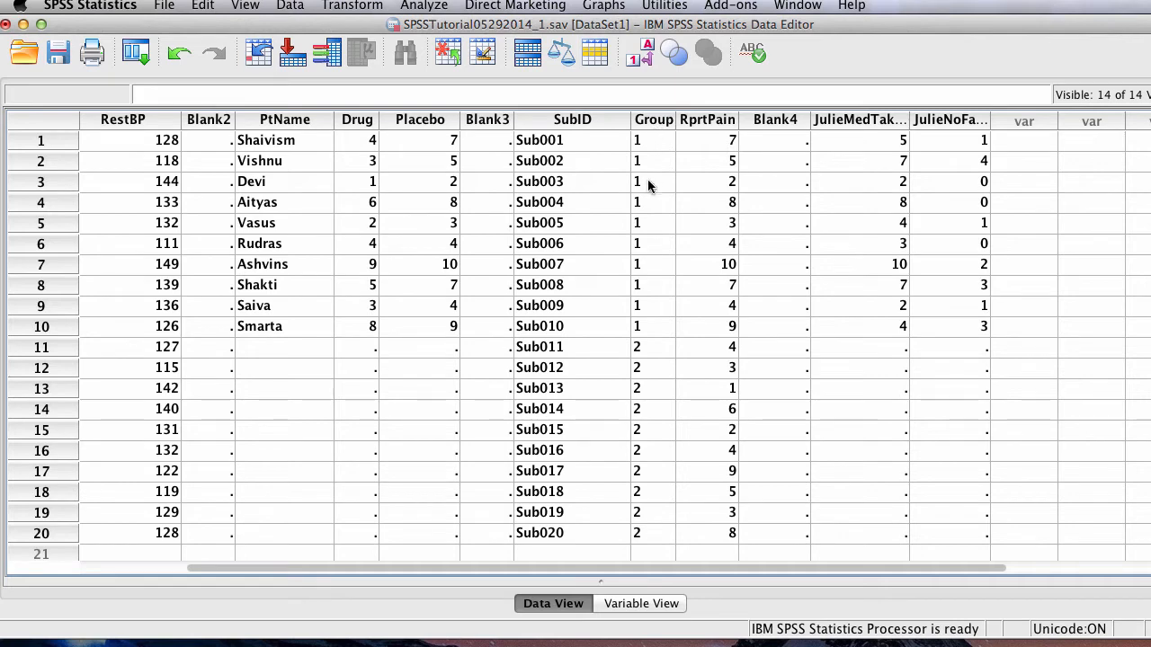
pyautogui.scroll(-2, 638, 270)
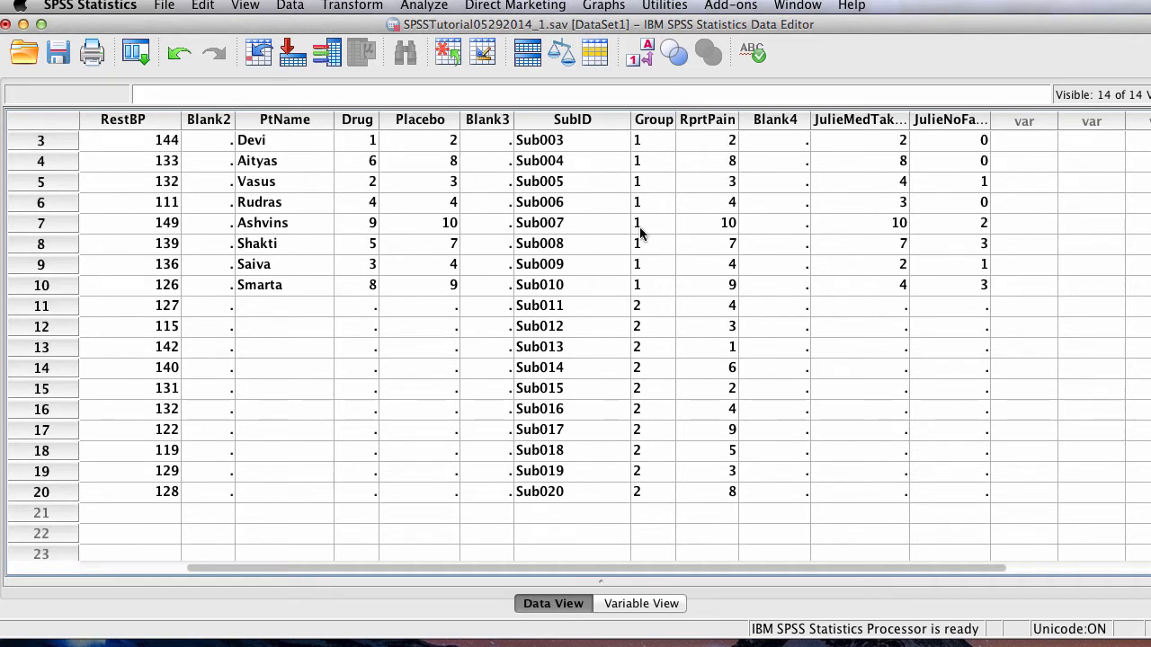
pyautogui.scroll(2, 663, 206)
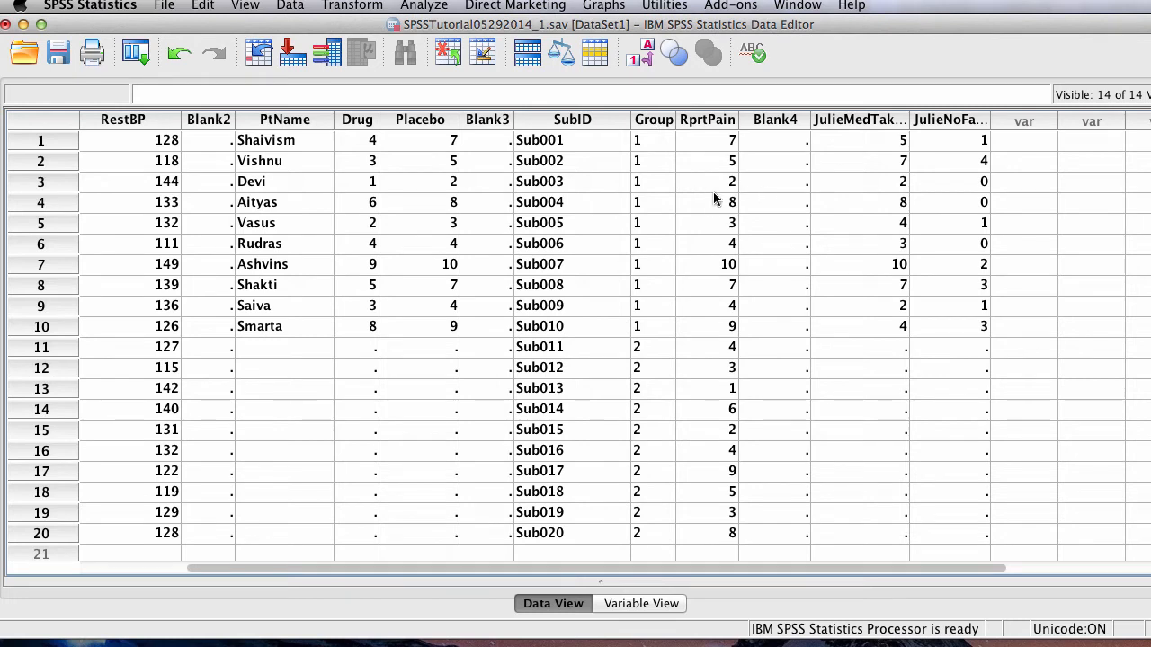
# Start an Independent-Samples T Test and assign ReportedPain as the test variable
pyautogui.click(423, 5)
pyautogui.moveTo(432, 60)
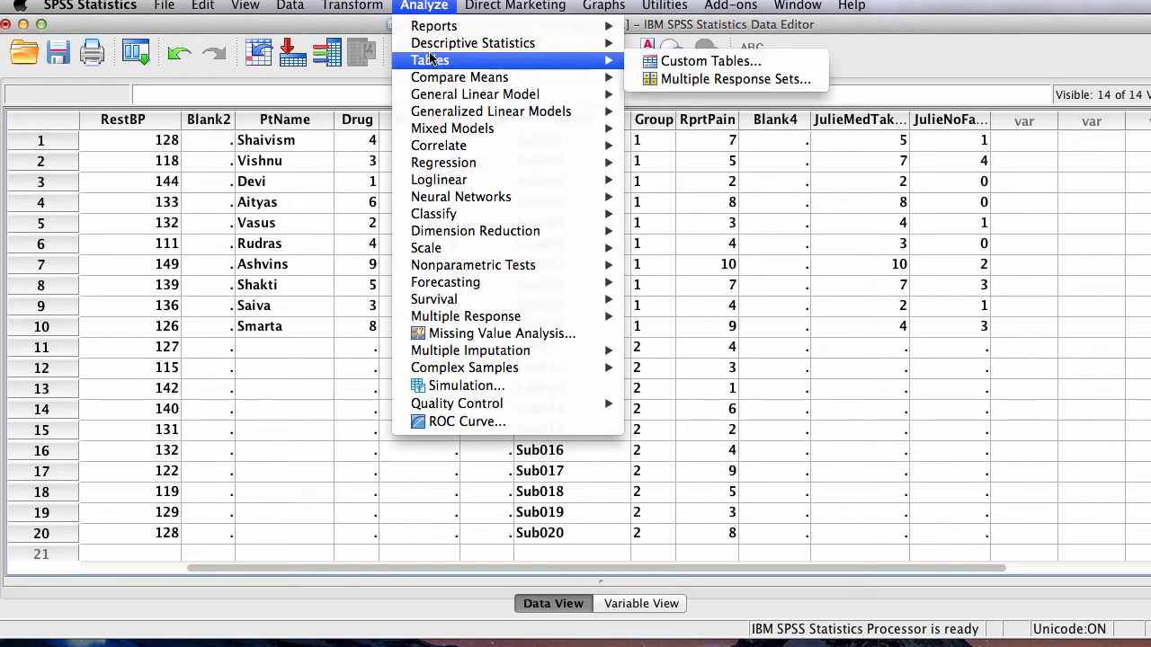
pyautogui.moveTo(539, 95)
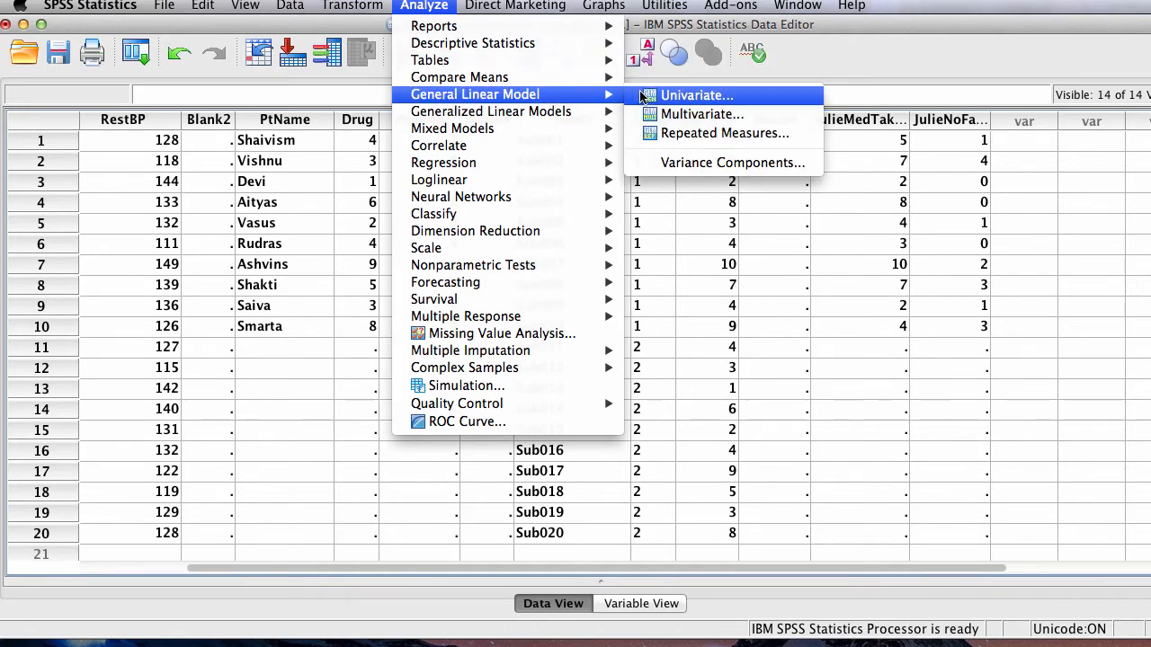
pyautogui.moveTo(593, 81)
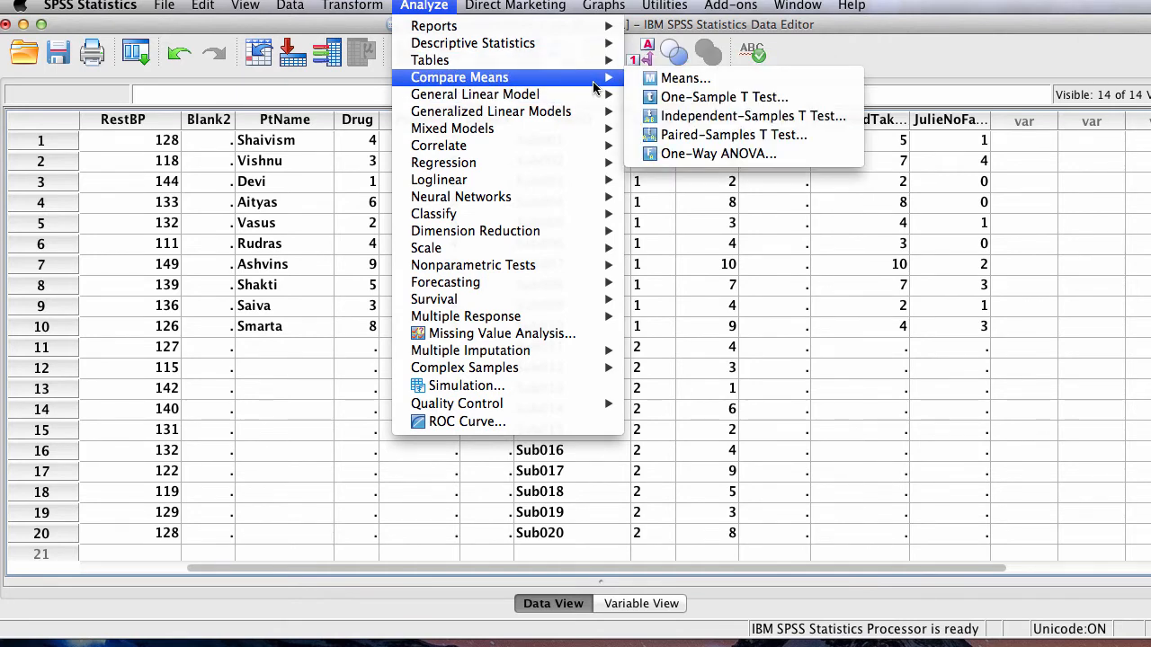
pyautogui.click(724, 118)
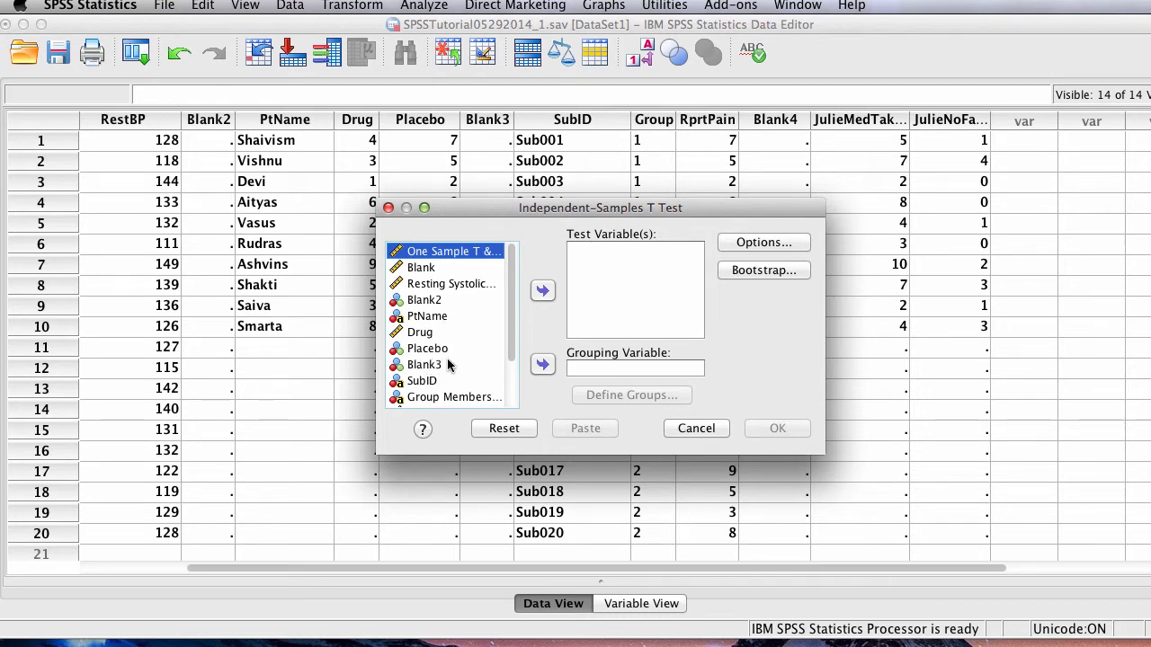
pyautogui.scroll(-3, 449, 369)
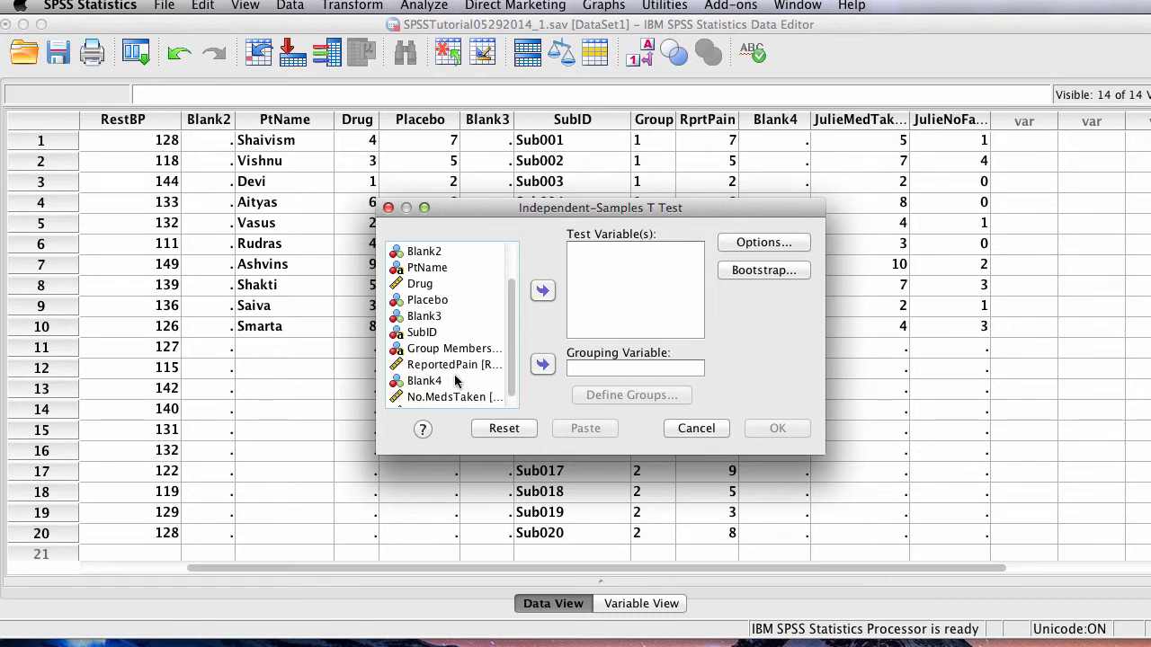
pyautogui.click(438, 365)
pyautogui.click(543, 292)
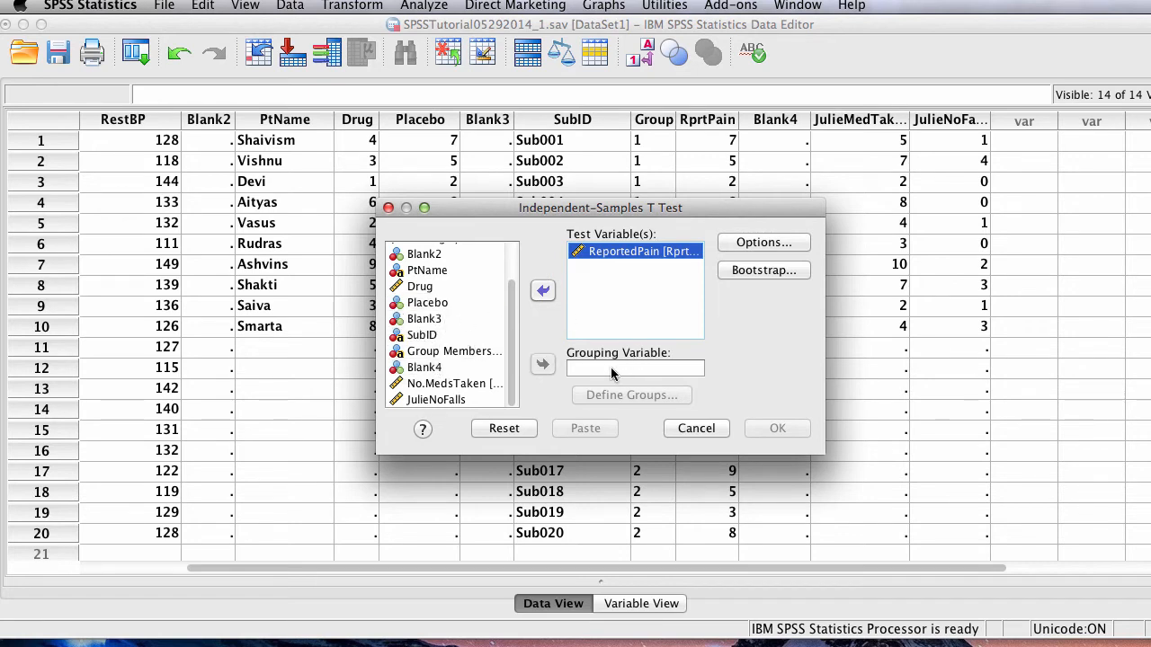
# Assign Group Membership as the grouping variable of the Independent-Samples T Test
pyautogui.scroll(2, 427, 314)
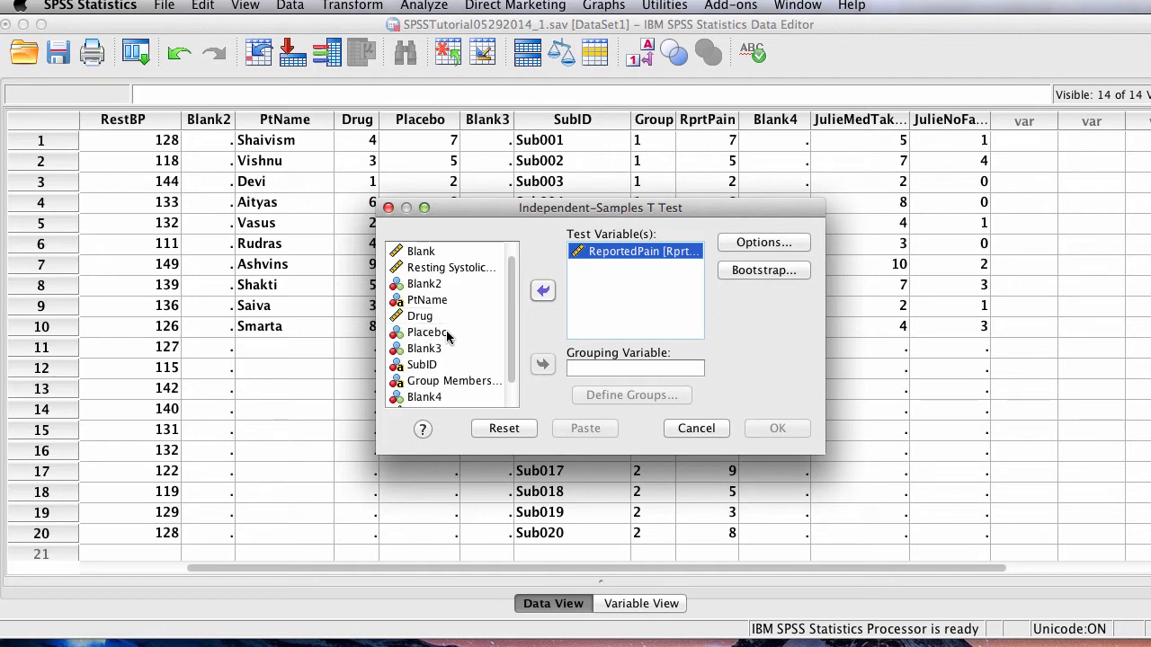
pyautogui.click(432, 381)
pyautogui.click(541, 365)
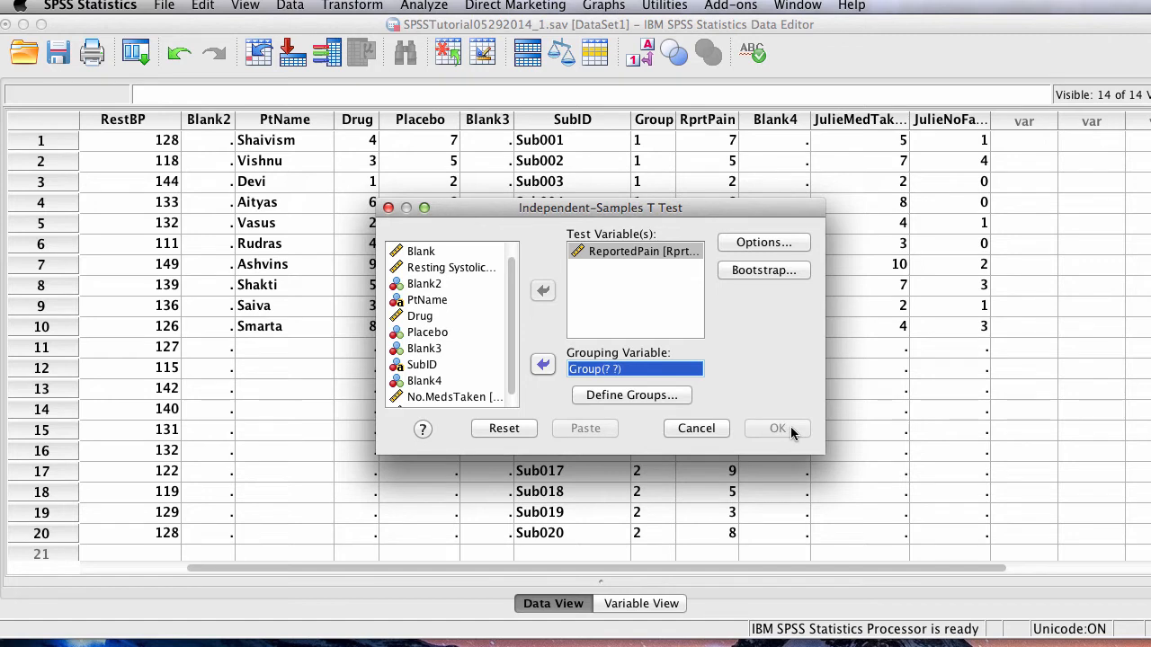
# Define Group 1 as 1 and Group 2 as 2 for the grouping variable, and run the Independent-Samples T Test
pyautogui.click(644, 399)
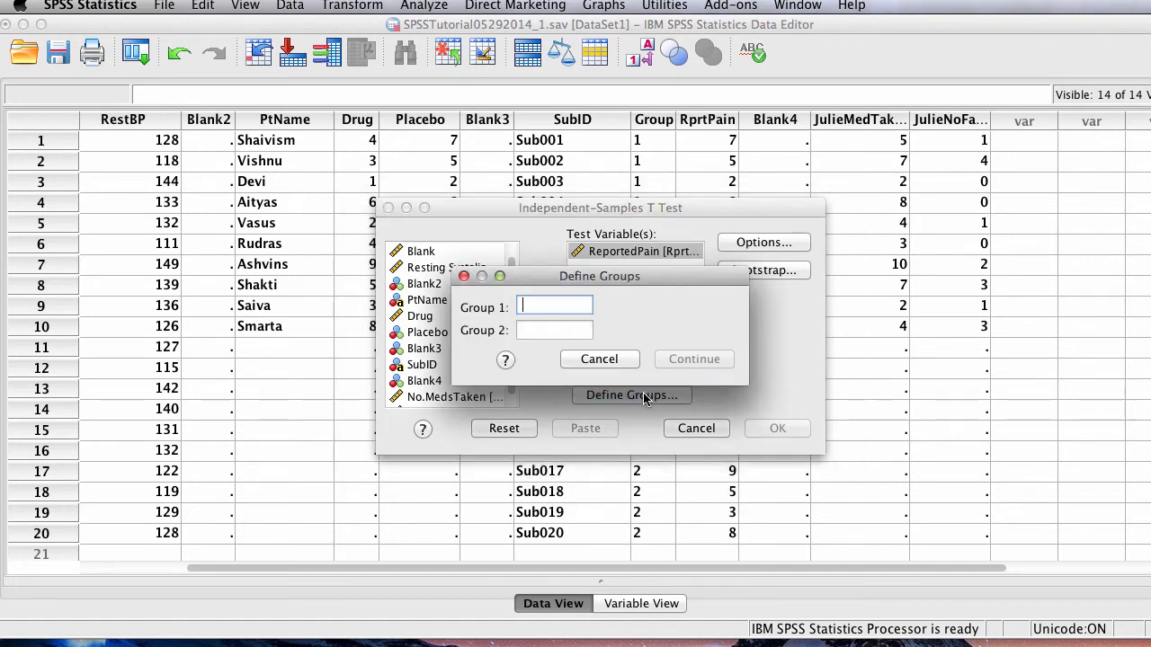
pyautogui.write('1')
pyautogui.click(546, 330)
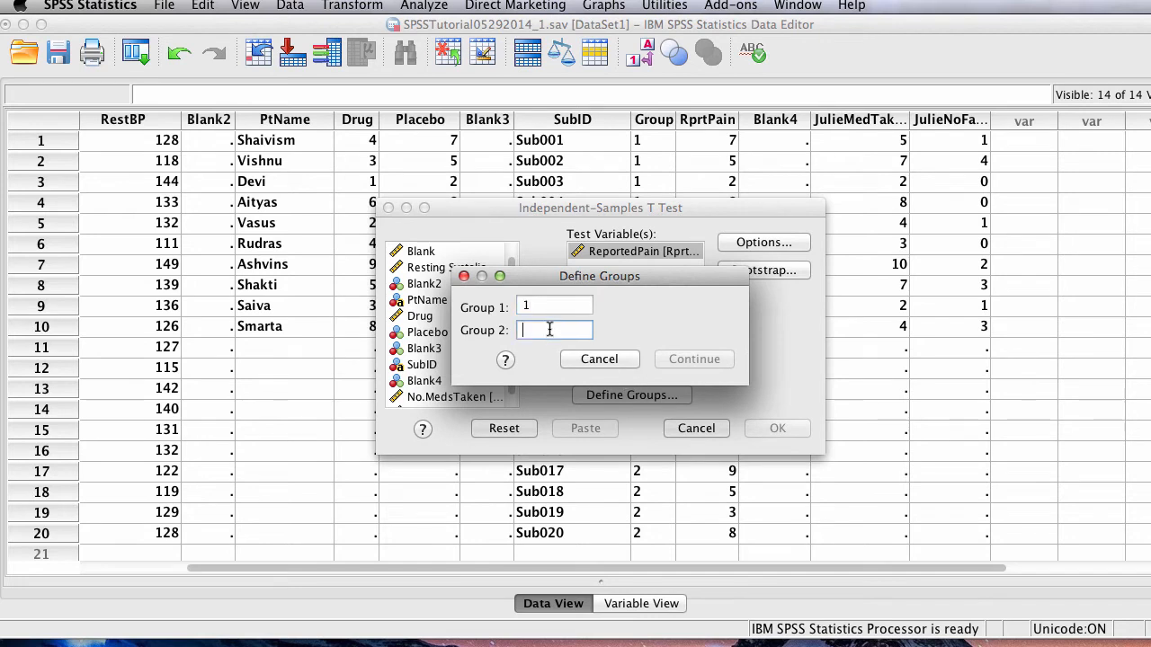
pyautogui.write('2')
pyautogui.click(555, 307)
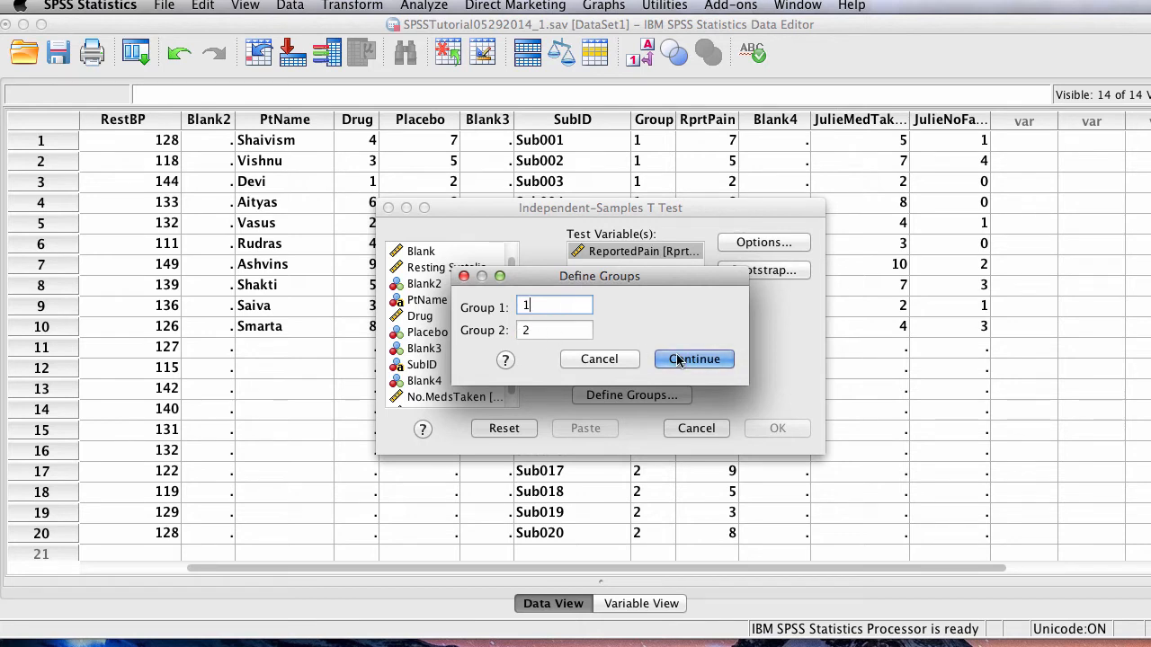
pyautogui.click(707, 361)
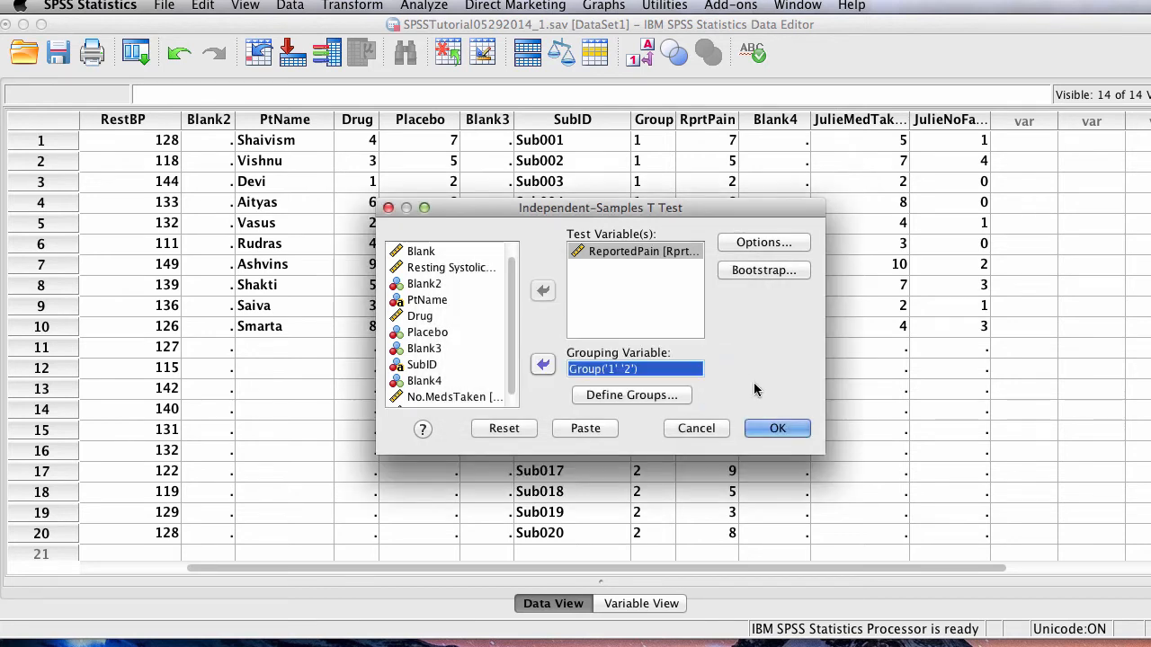
pyautogui.click(769, 430)
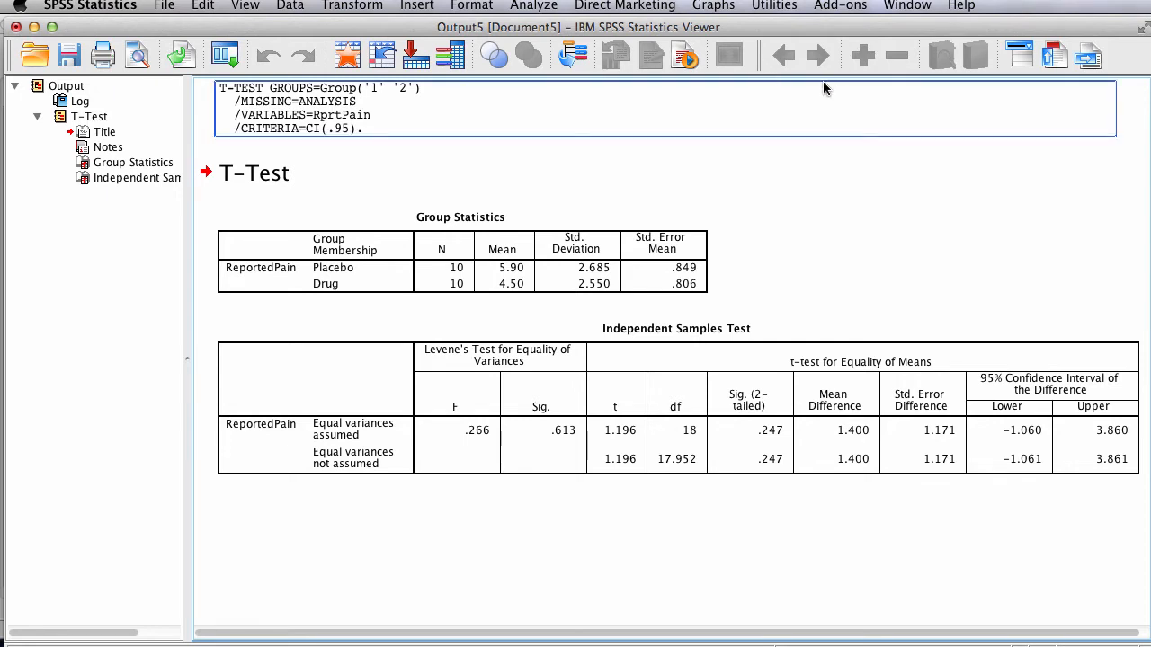
# Examine the Group Statistics and Independent Samples Test tables for ReportedPain, comparing the placebo and drug groups
pyautogui.click(650, 253)
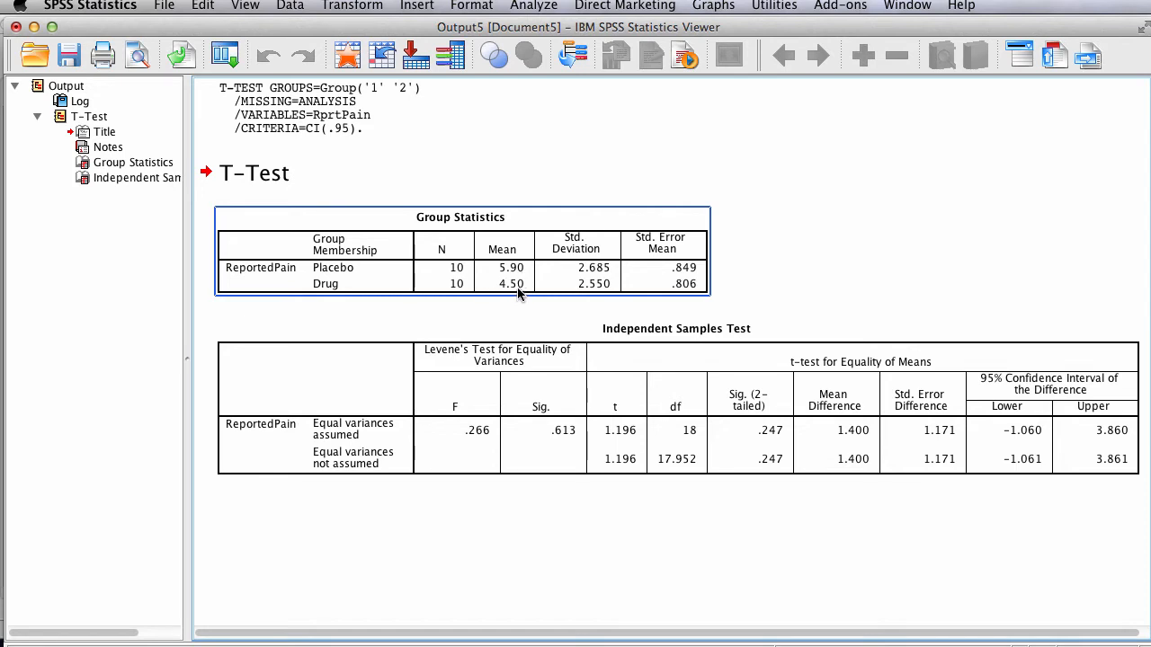
pyautogui.click(522, 321)
pyautogui.click(240, 322)
pyautogui.click(558, 328)
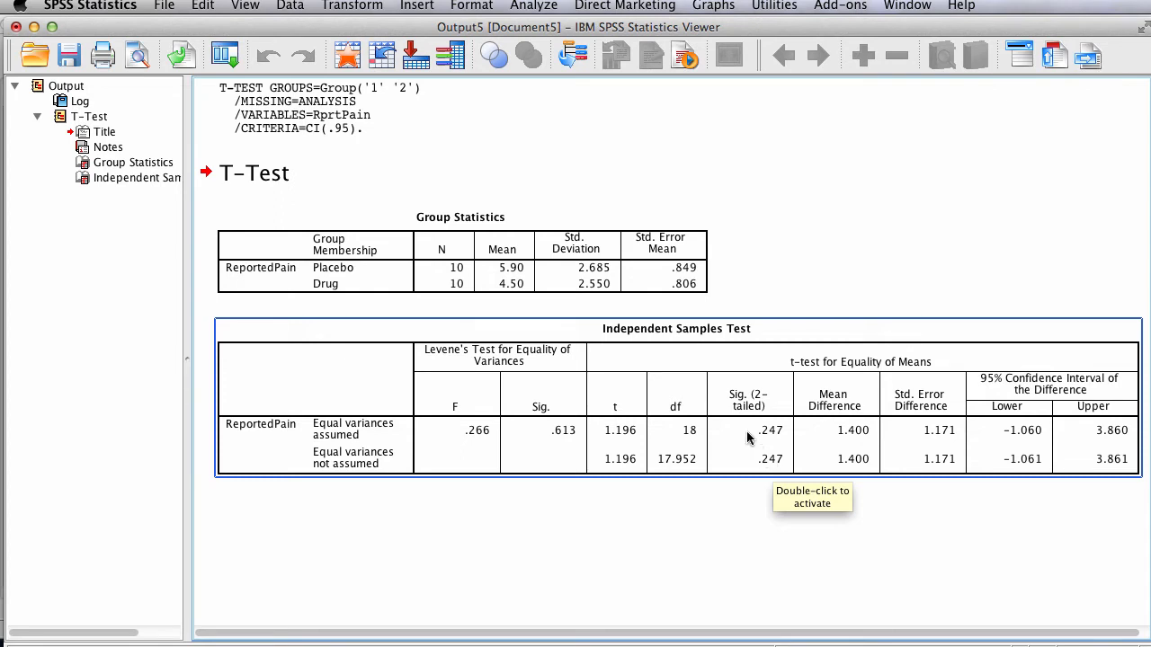
pyautogui.click(714, 315)
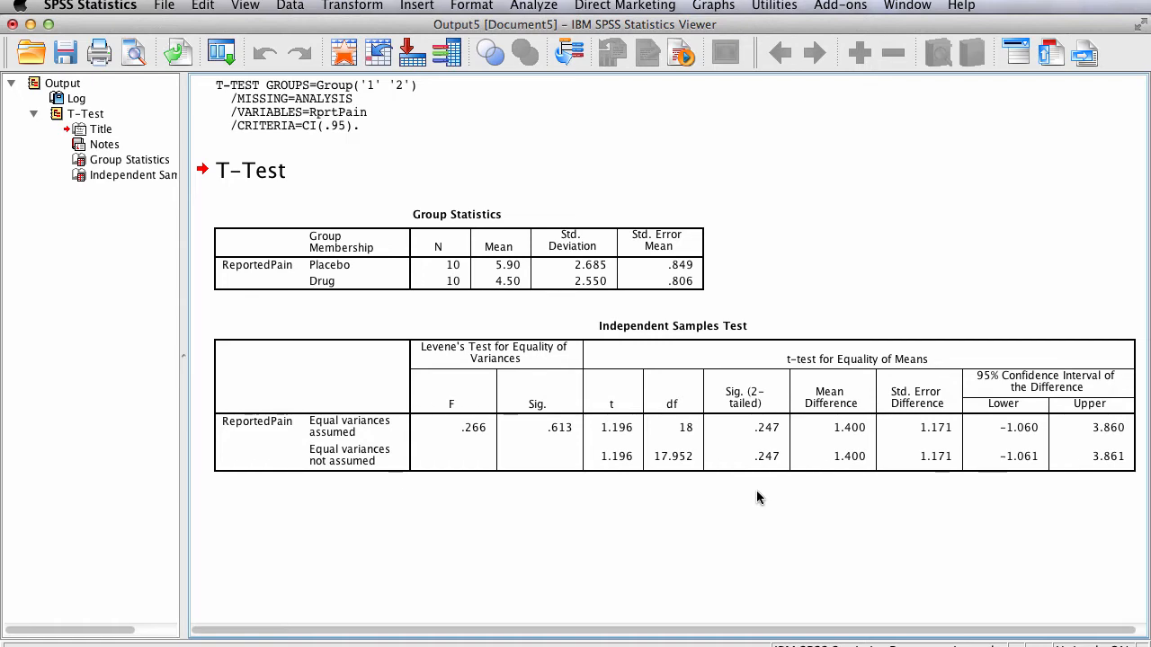
pyautogui.click(226, 157)
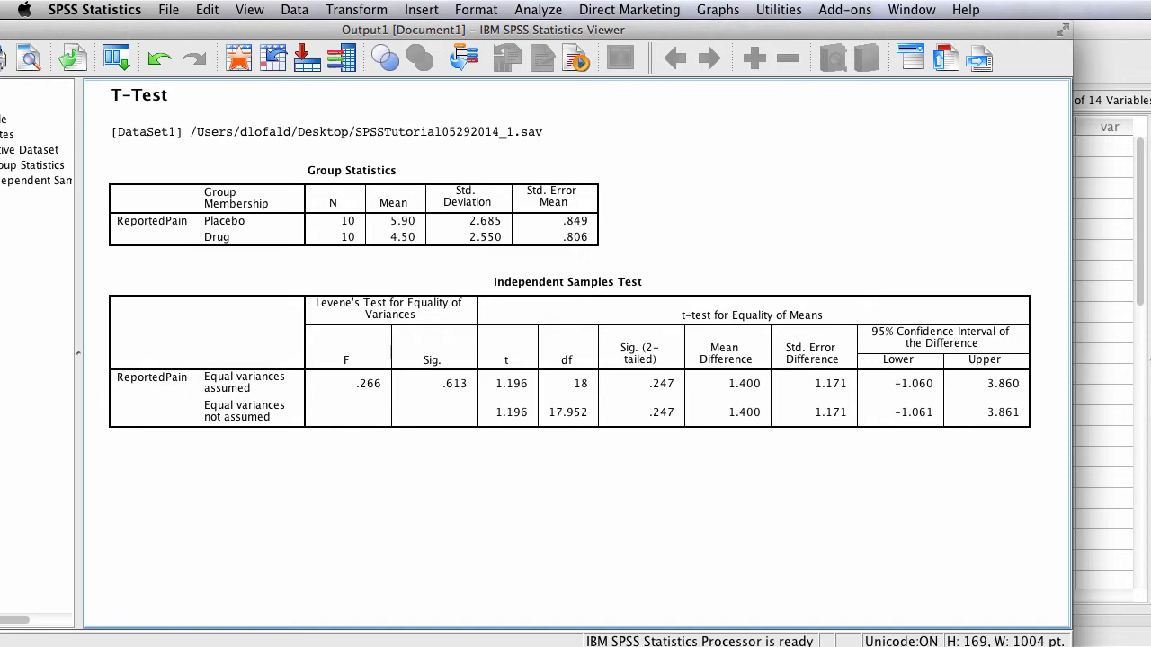
pyautogui.click(556, 411)
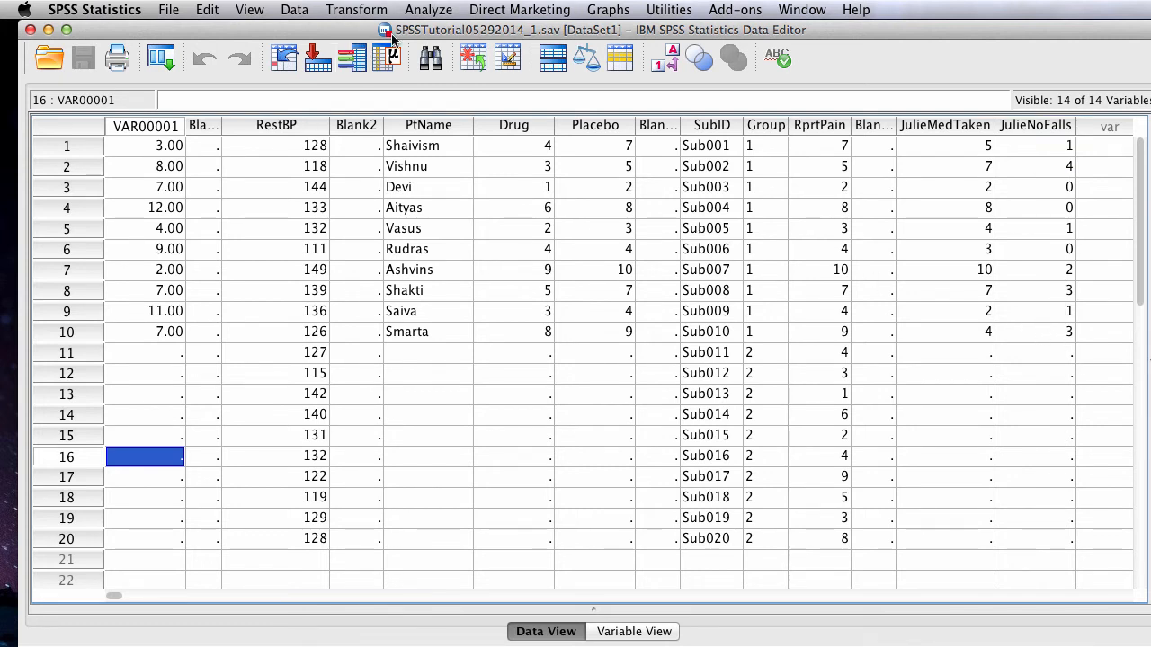
# Set up a bivariate Pearson correlation with No.MedsTaken and JulieNoFalls as the variables
pyautogui.click(428, 10)
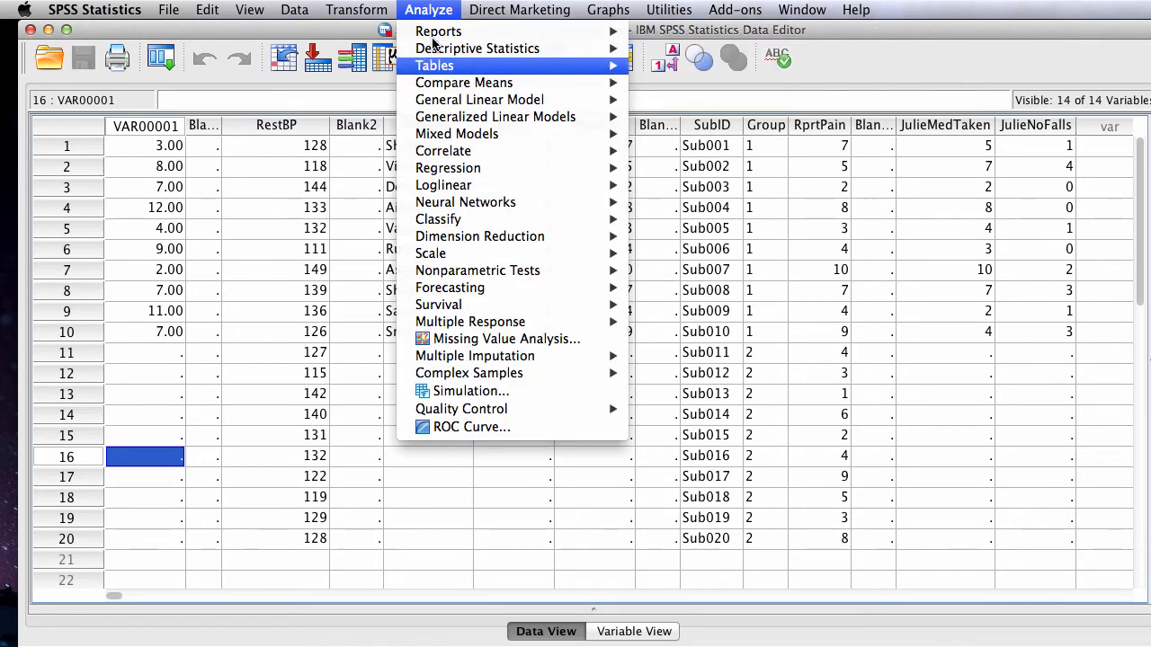
pyautogui.moveTo(520, 161)
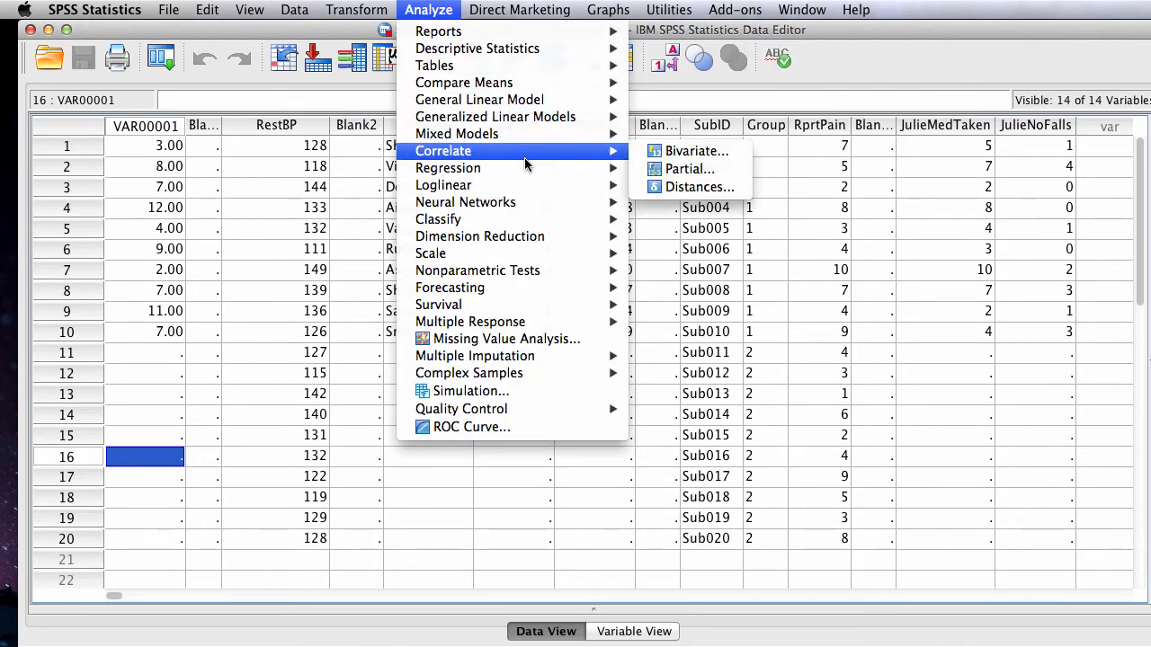
pyautogui.click(679, 155)
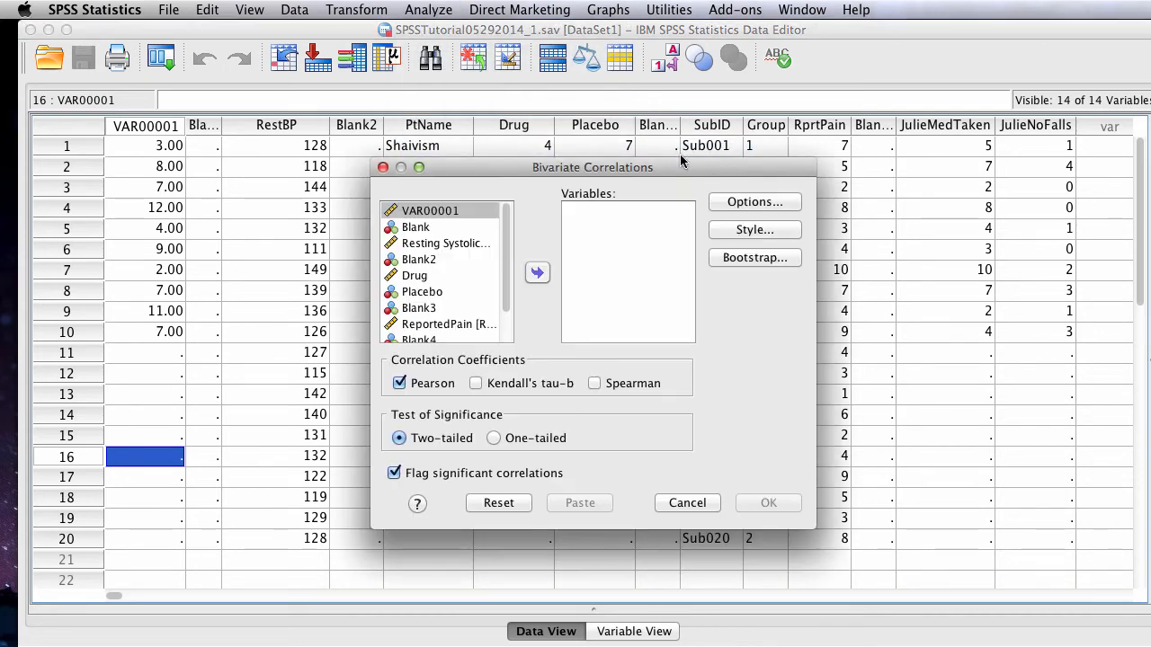
pyautogui.scroll(-1, 501, 276)
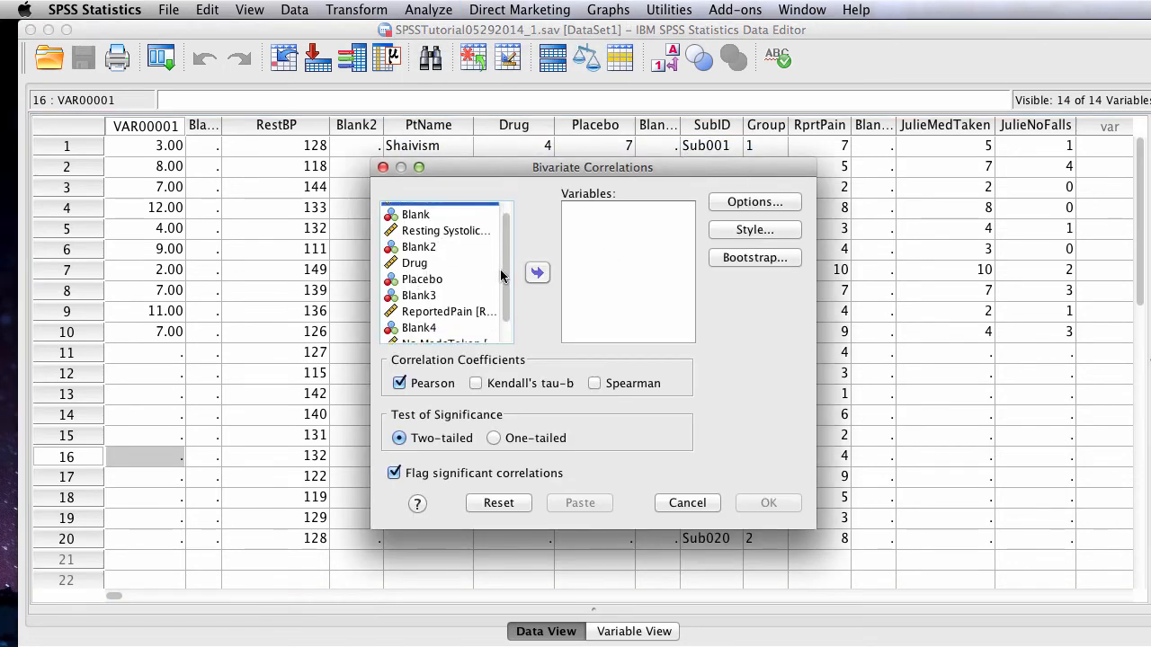
pyautogui.scroll(-1, 500, 276)
pyautogui.click(451, 319)
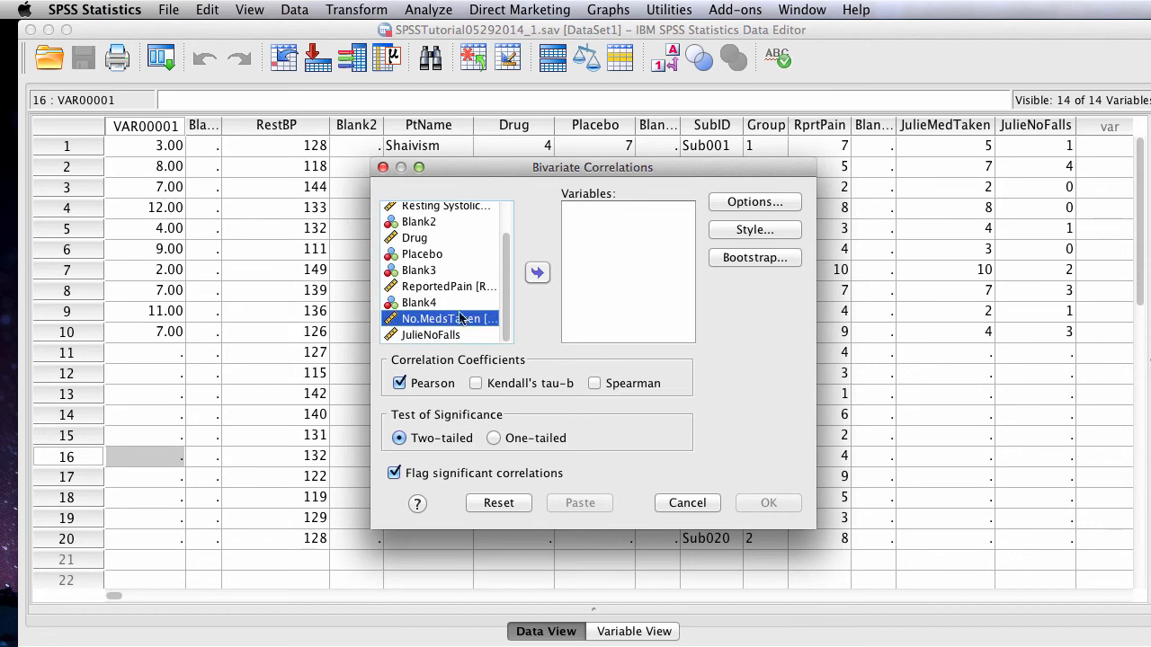
pyautogui.click(539, 275)
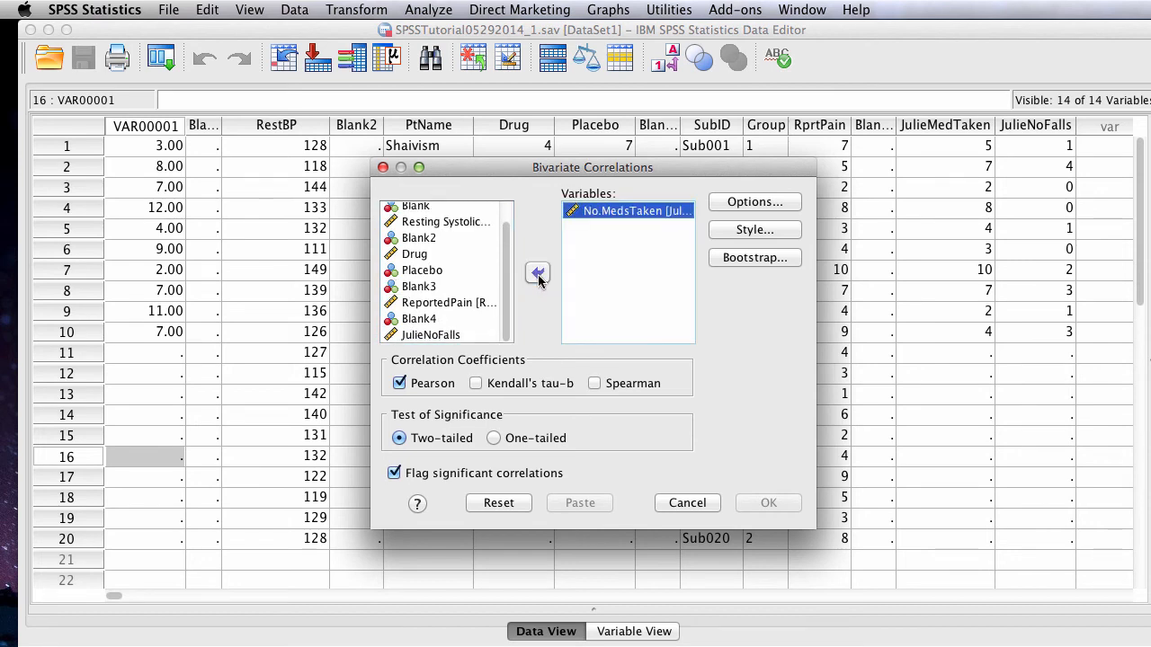
pyautogui.click(424, 336)
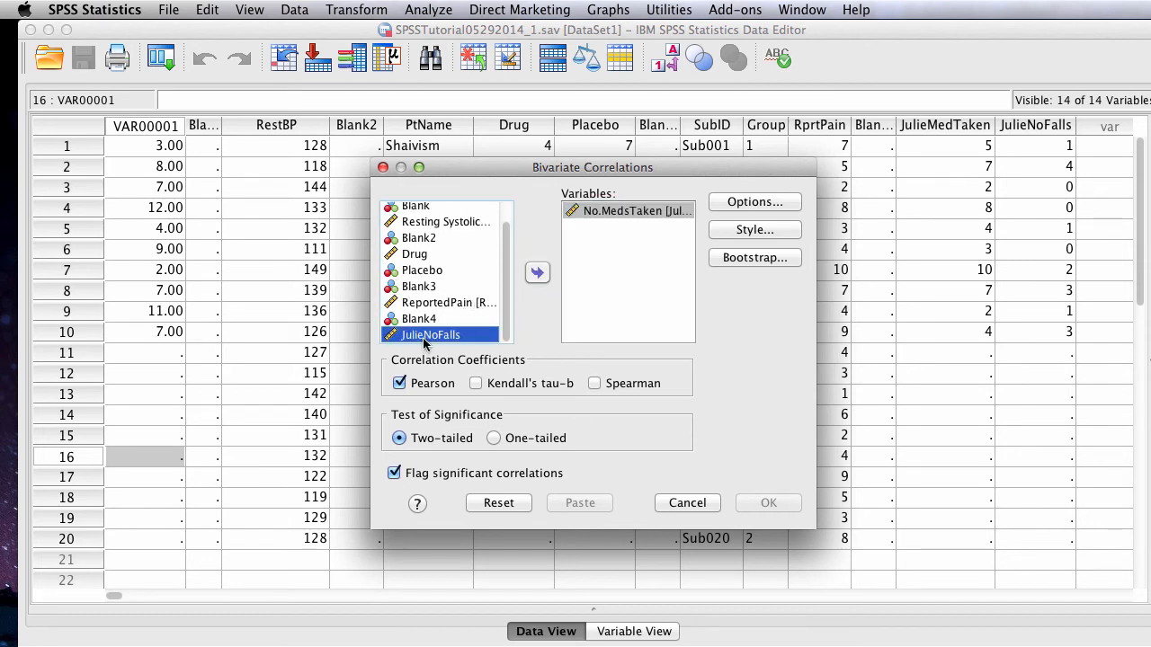
pyautogui.click(536, 274)
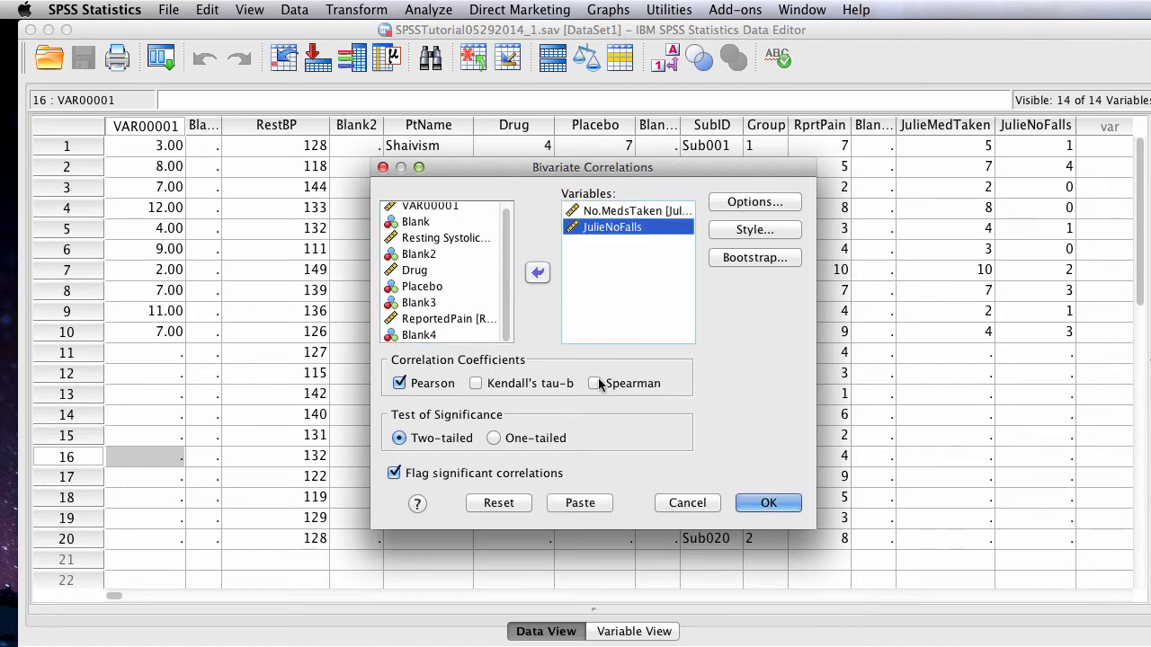
# Run the correlation with a one-tailed test of significance and enlarge its output window
pyautogui.click(495, 439)
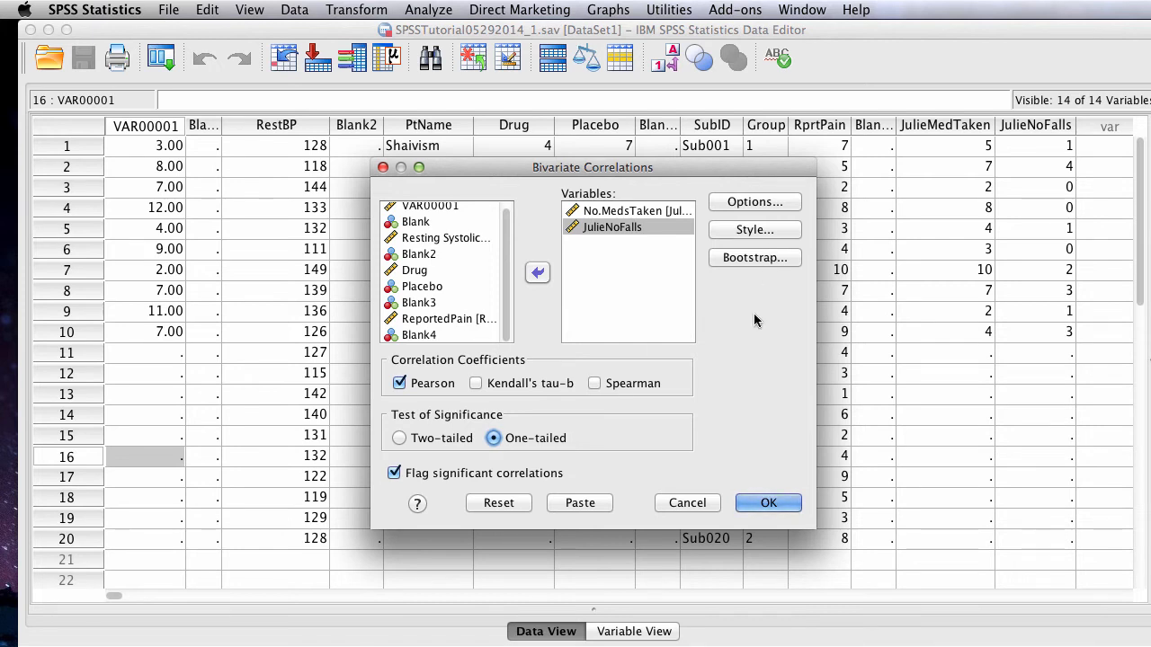
pyautogui.click(767, 504)
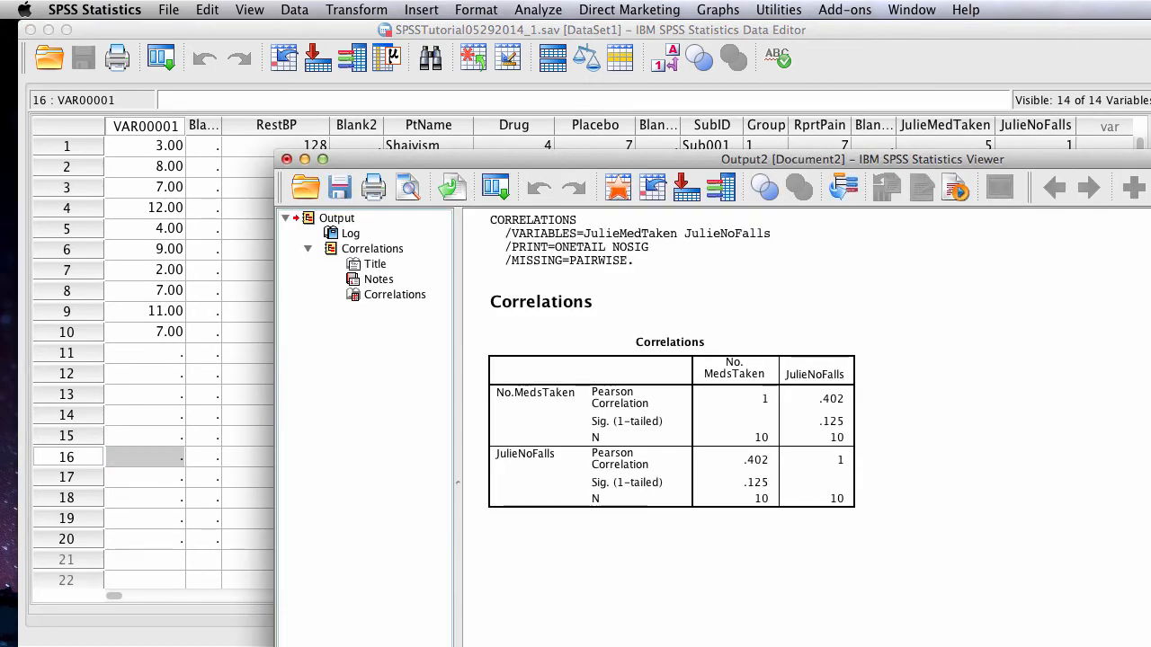
pyautogui.doubleClick(989, 159)
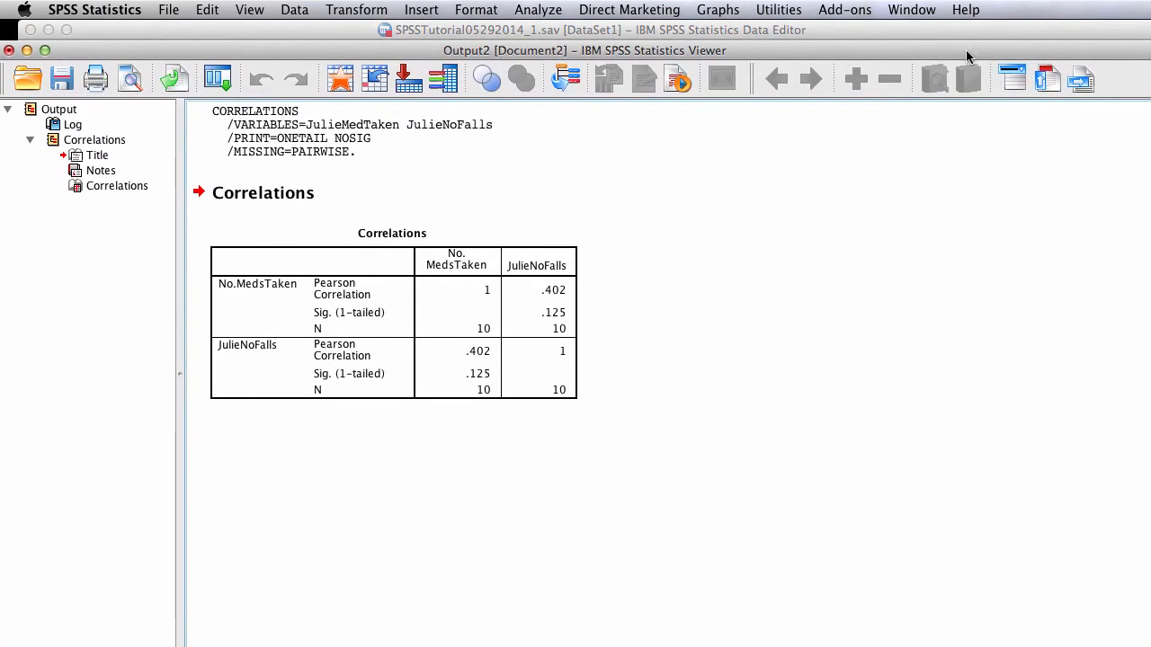
# Examine the Pearson correlation and one-tailed significance between No.MedsTaken and JulieNoFalls, and close the output to return to the data
pyautogui.click(574, 320)
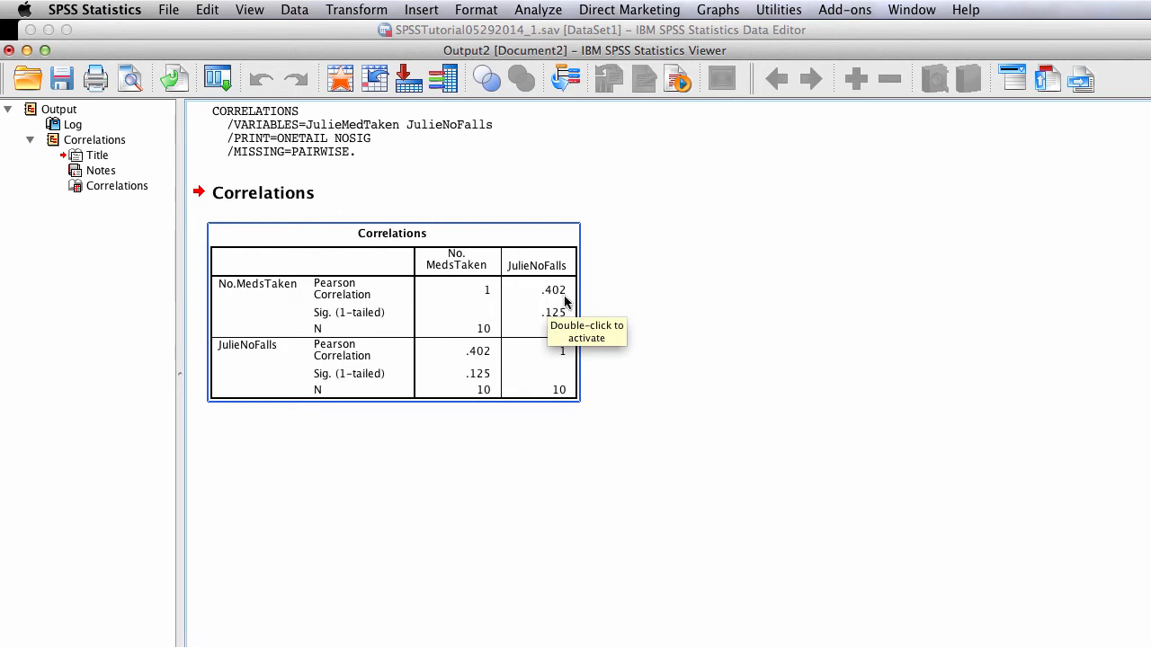
pyautogui.click(732, 247)
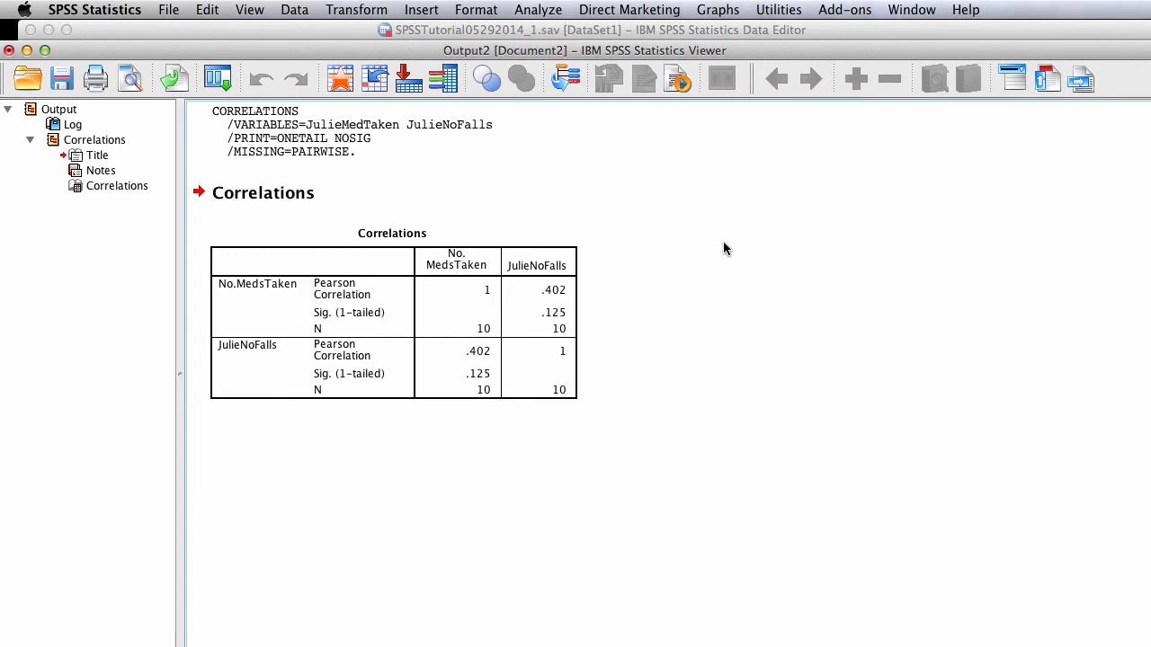
pyautogui.click(555, 293)
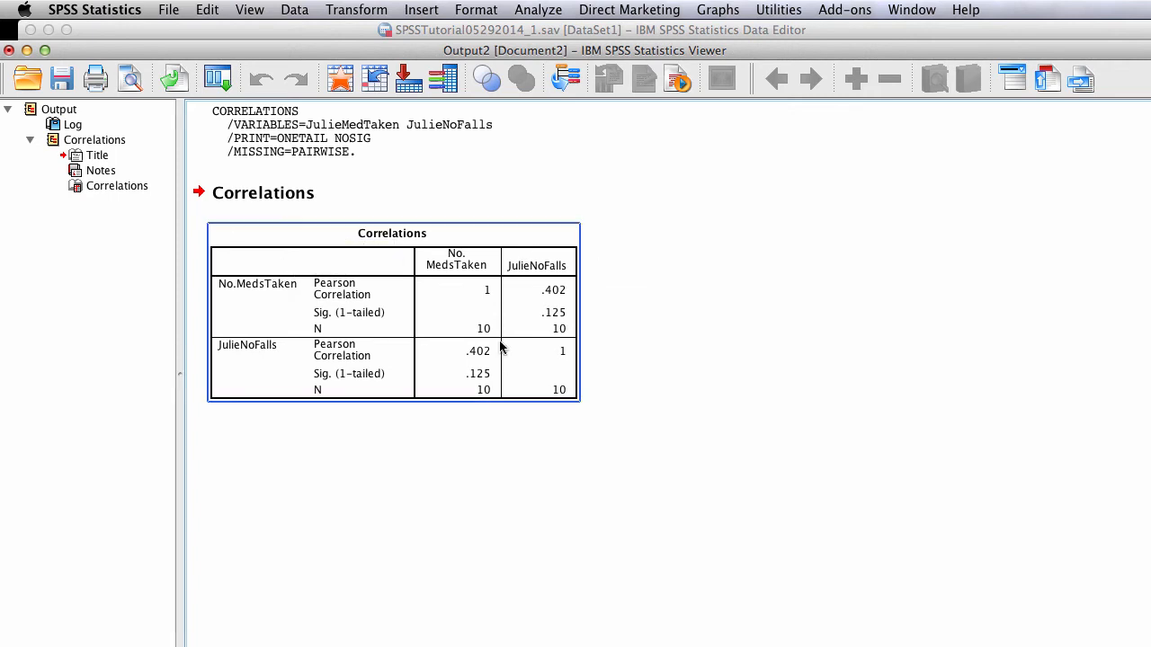
pyautogui.click(8, 50)
pyautogui.click(702, 399)
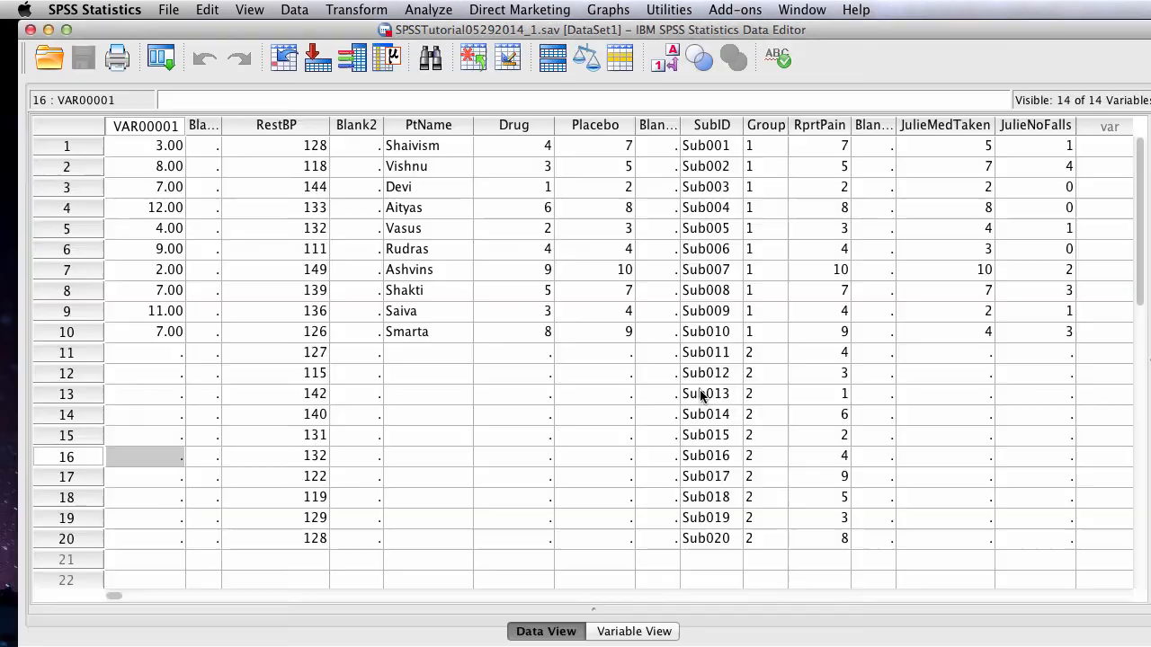
# Run a linear regression with JulieNoFalls as the dependent variable and No.MedsTaken as the independent variable, using the Enter method
pyautogui.click(423, 11)
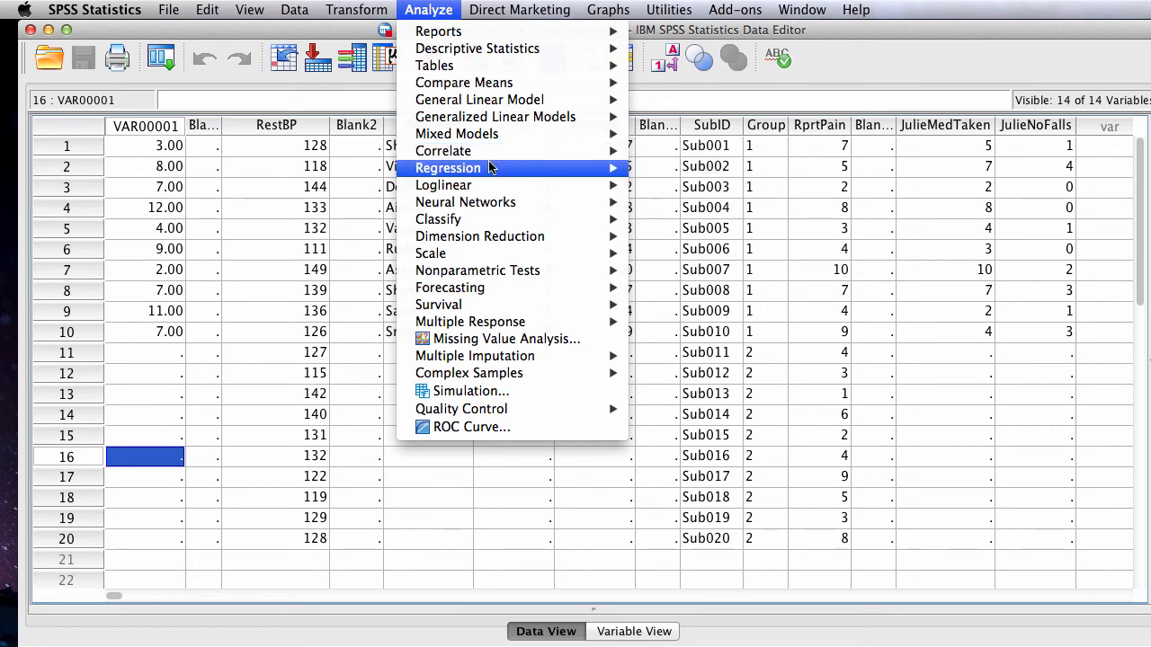
pyautogui.moveTo(573, 176)
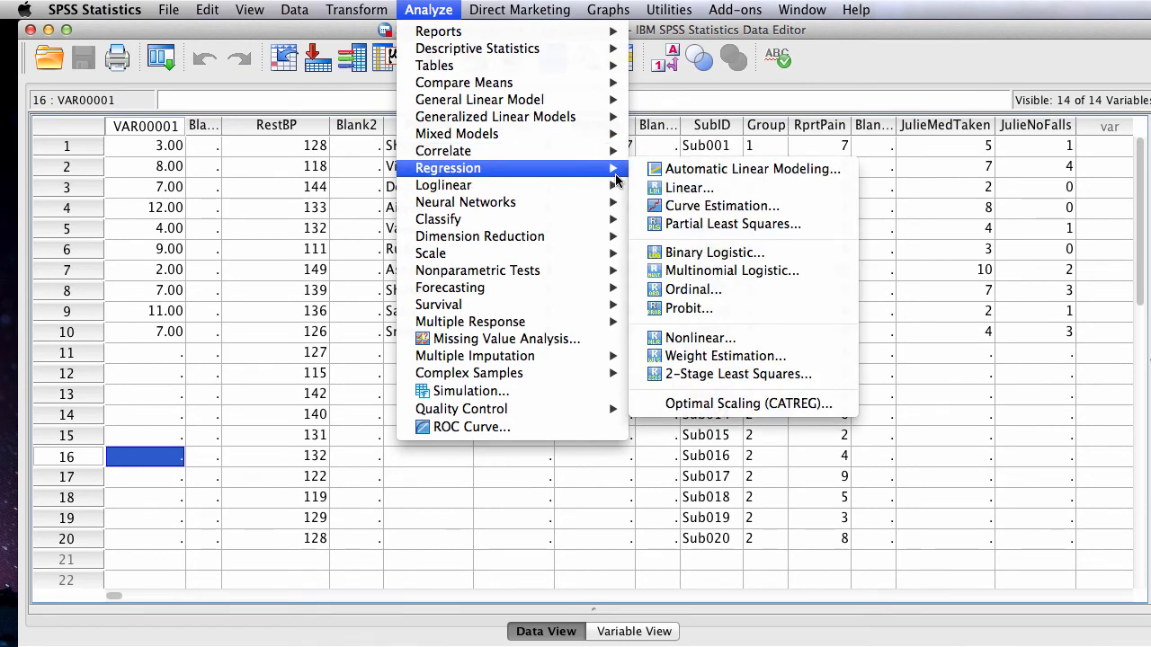
pyautogui.click(679, 188)
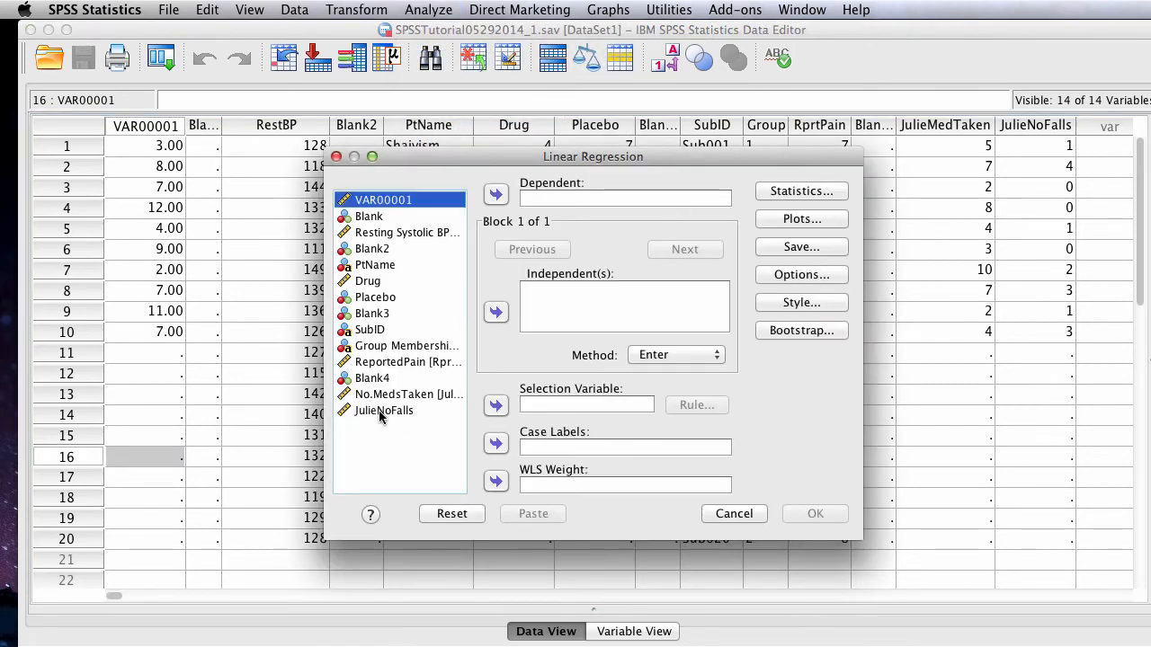
pyautogui.click(366, 412)
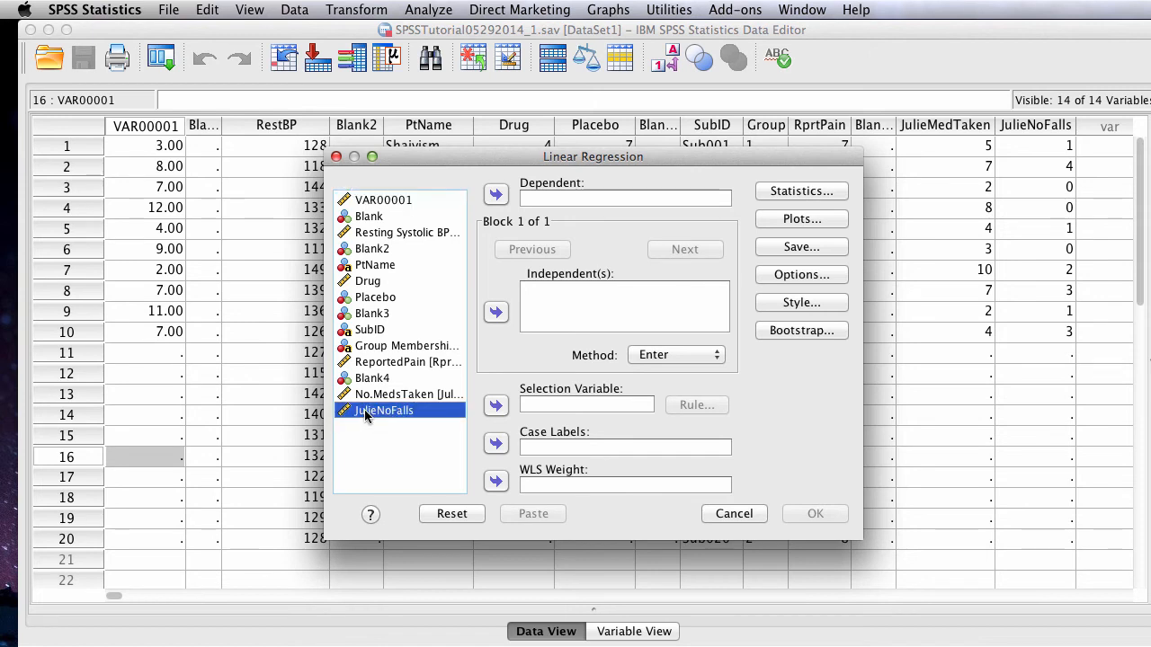
pyautogui.click(496, 194)
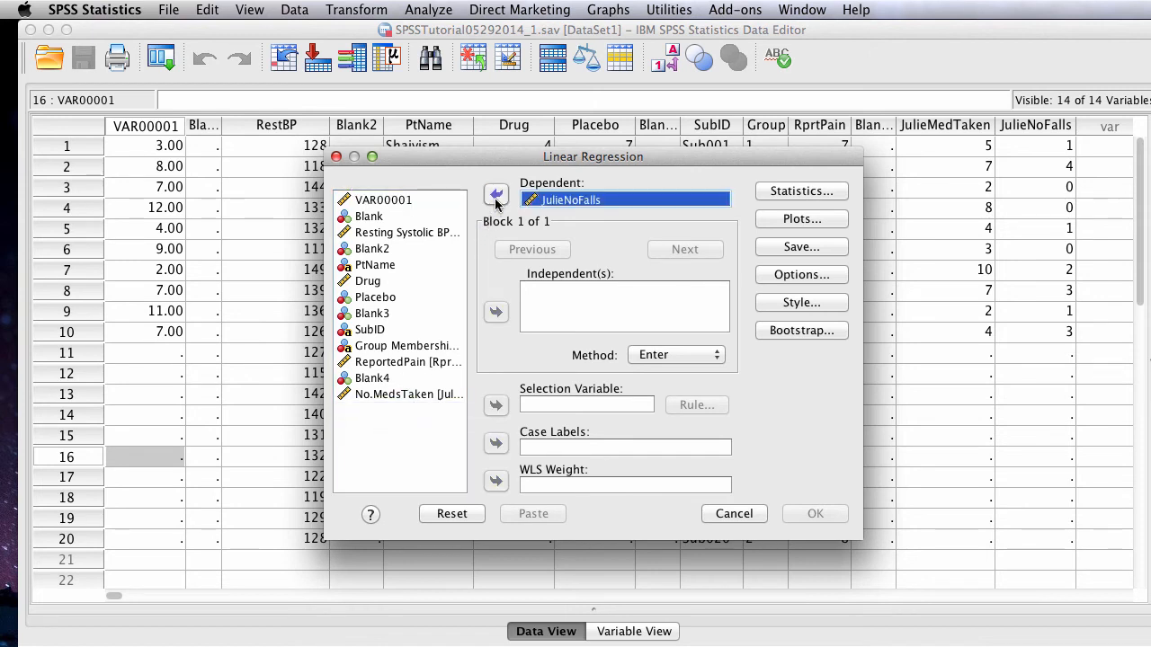
pyautogui.click(380, 394)
pyautogui.click(496, 312)
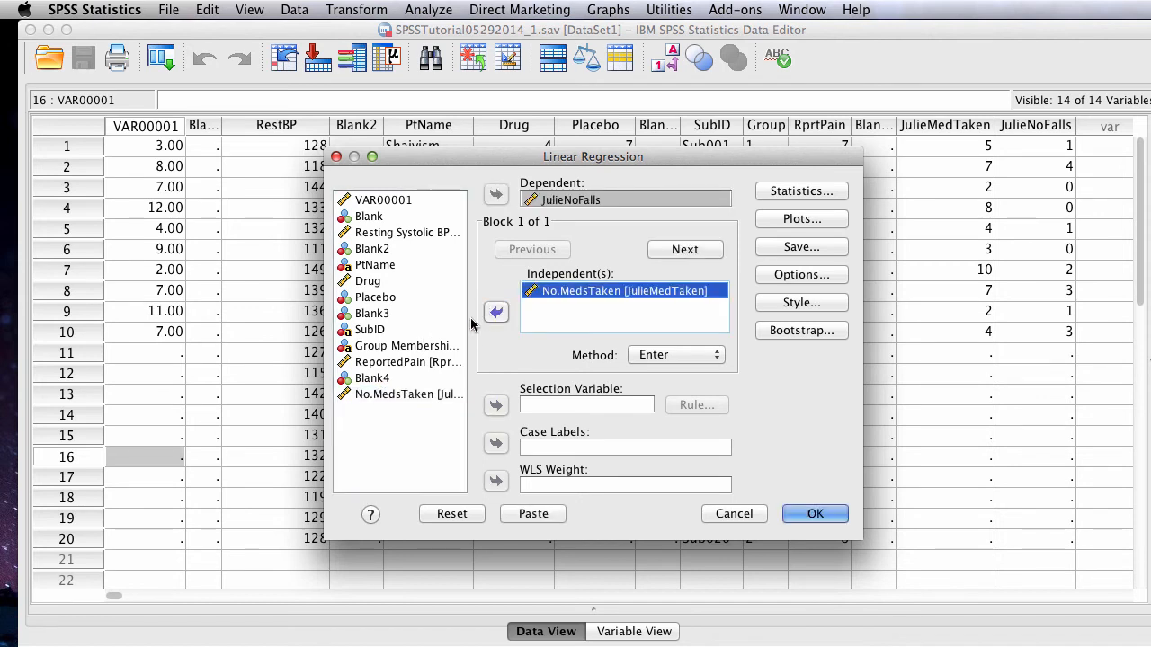
pyautogui.click(804, 511)
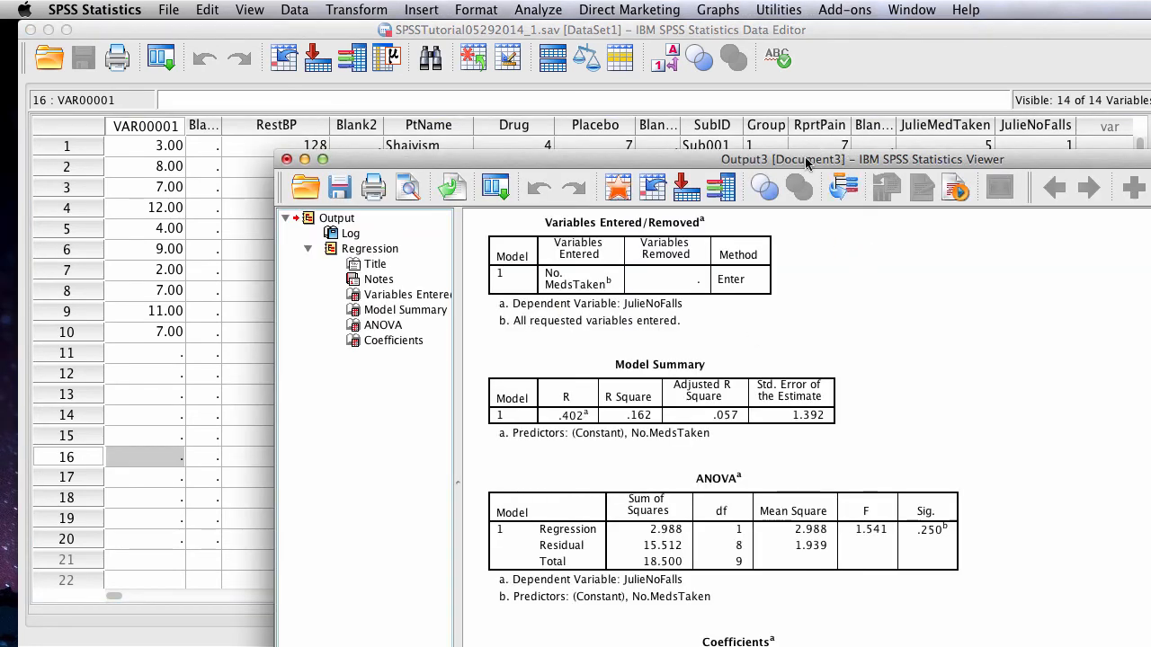
# Examine the regression's Model Summary, ANOVA and Coefficients tables, and close the output without saving it
pyautogui.moveTo(840, 154); pyautogui.dragTo(433, 25)
pyautogui.click(247, 219)
pyautogui.scroll(-2, 247, 219)
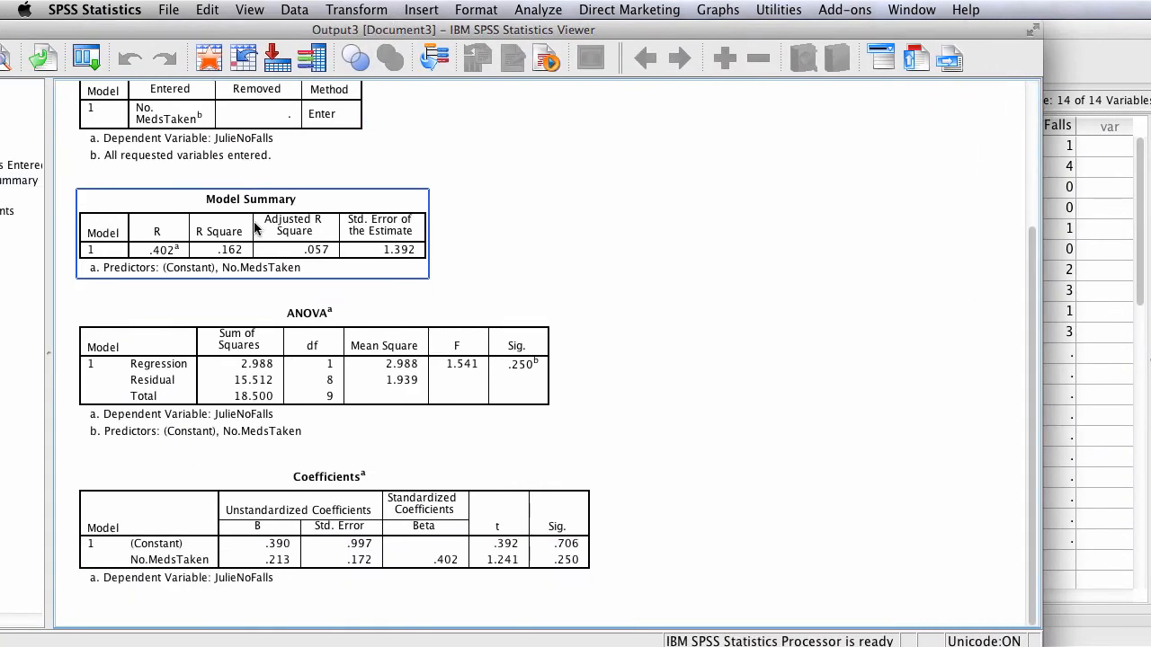
pyautogui.click(332, 439)
pyautogui.click(430, 475)
pyautogui.click(443, 455)
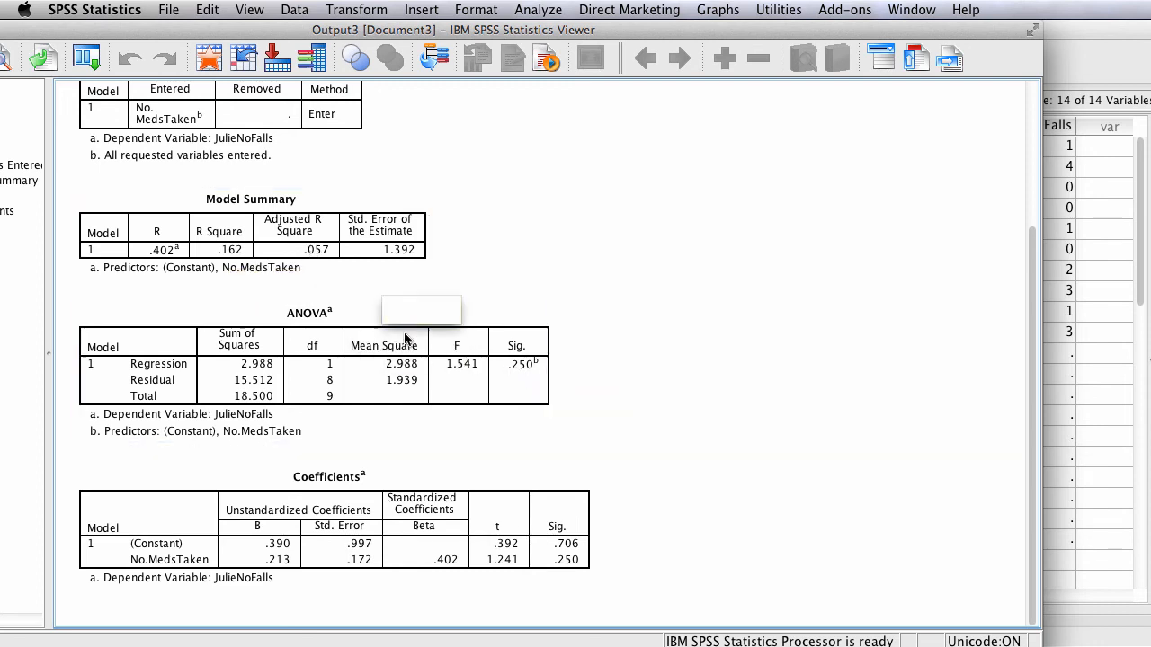
pyautogui.moveTo(185, 34); pyautogui.dragTo(381, 54)
pyautogui.click(74, 50)
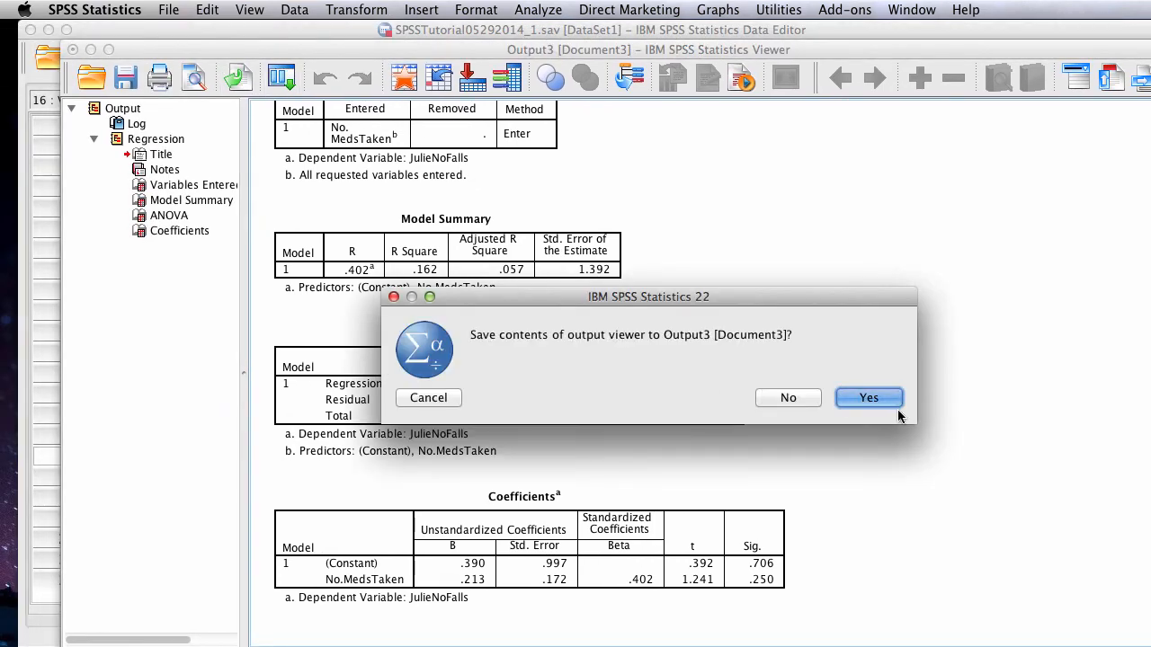
pyautogui.click(792, 399)
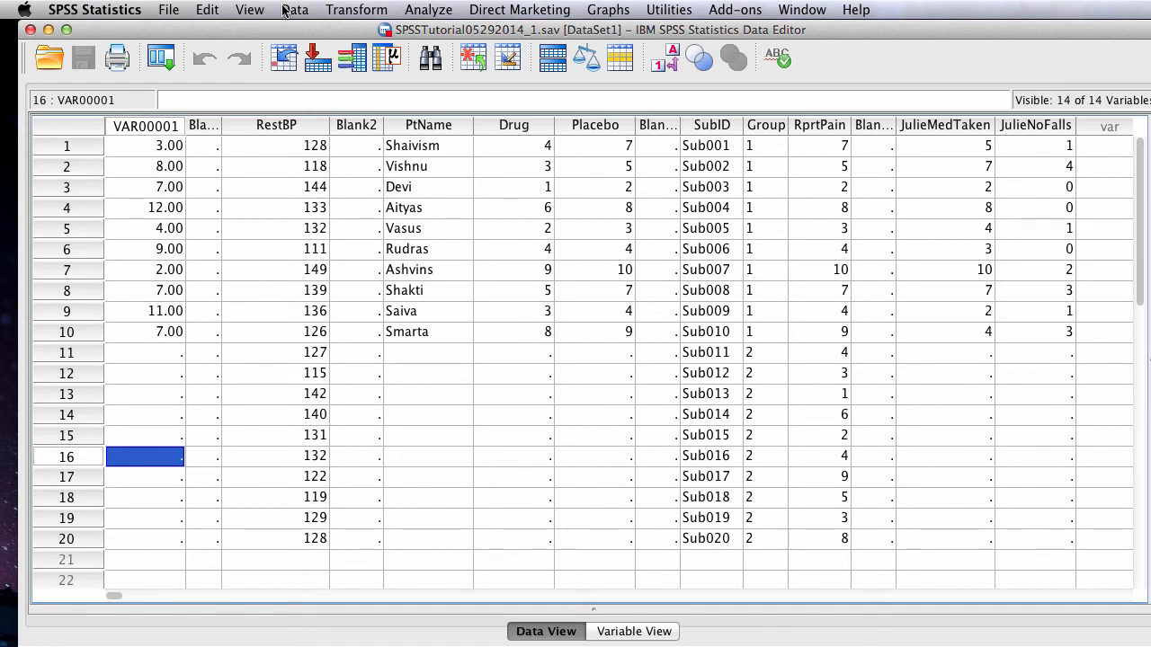
# Run descriptive statistics on the JulieNoFalls variable
pyautogui.click(424, 11)
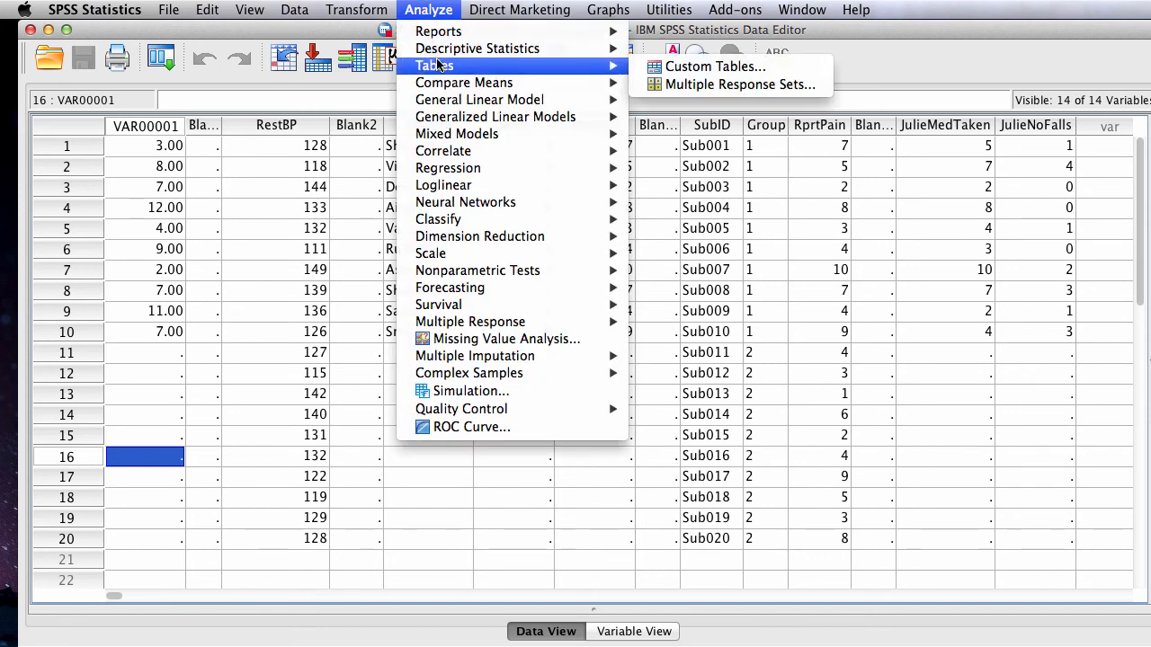
pyautogui.moveTo(589, 67)
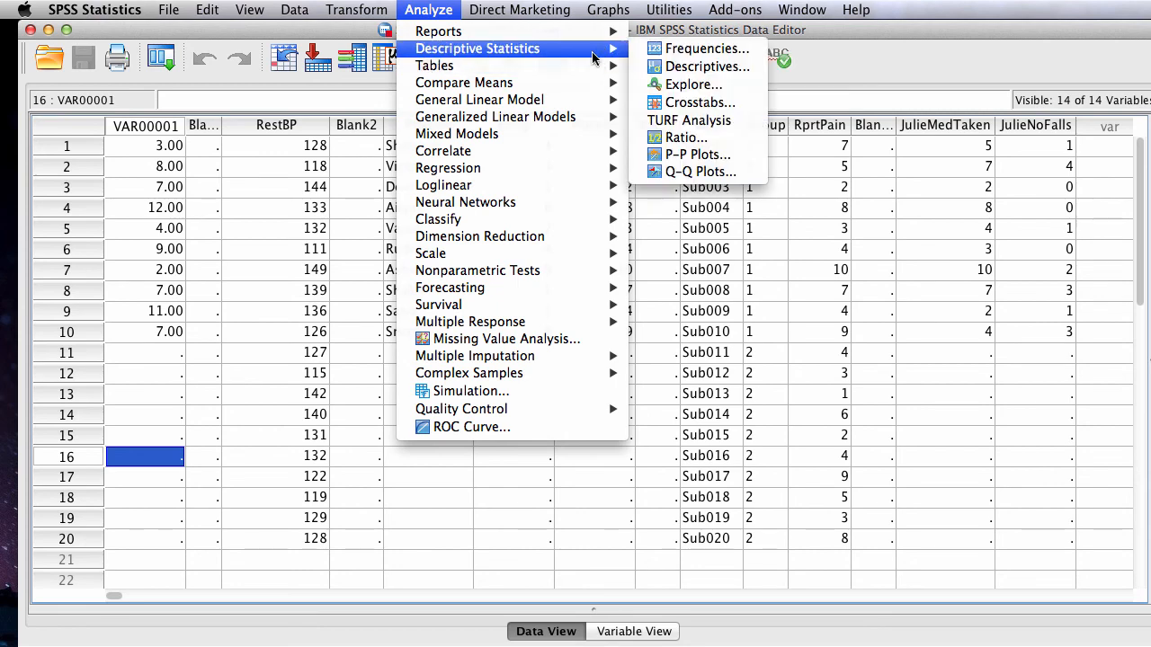
pyautogui.click(686, 68)
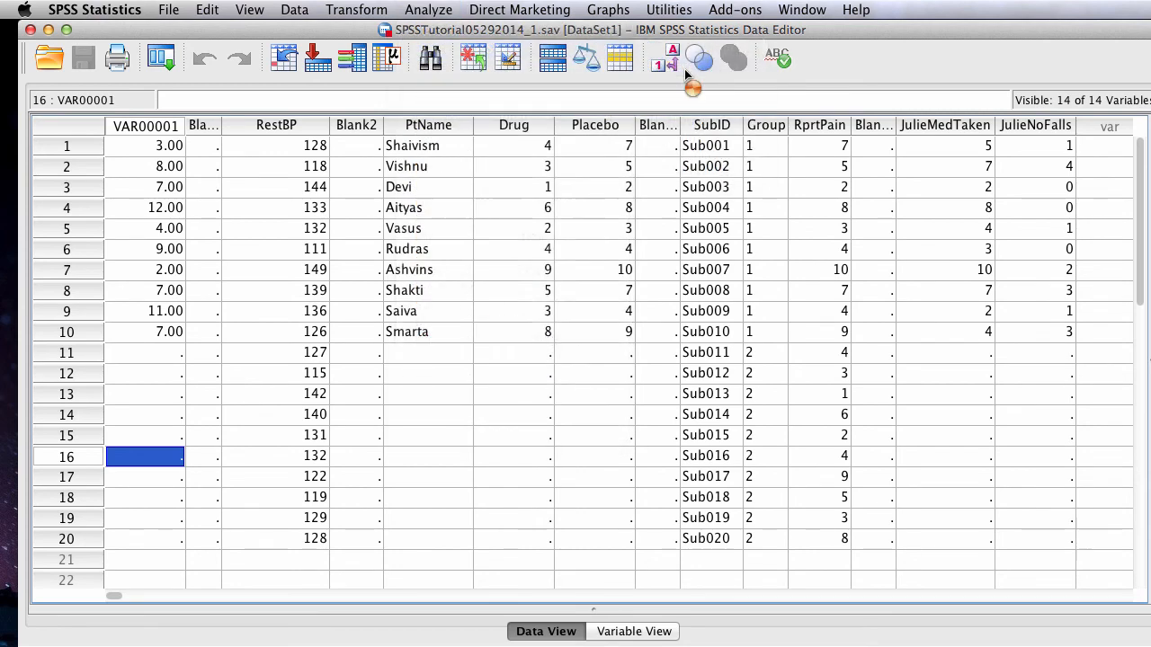
pyautogui.scroll(-3, 511, 348)
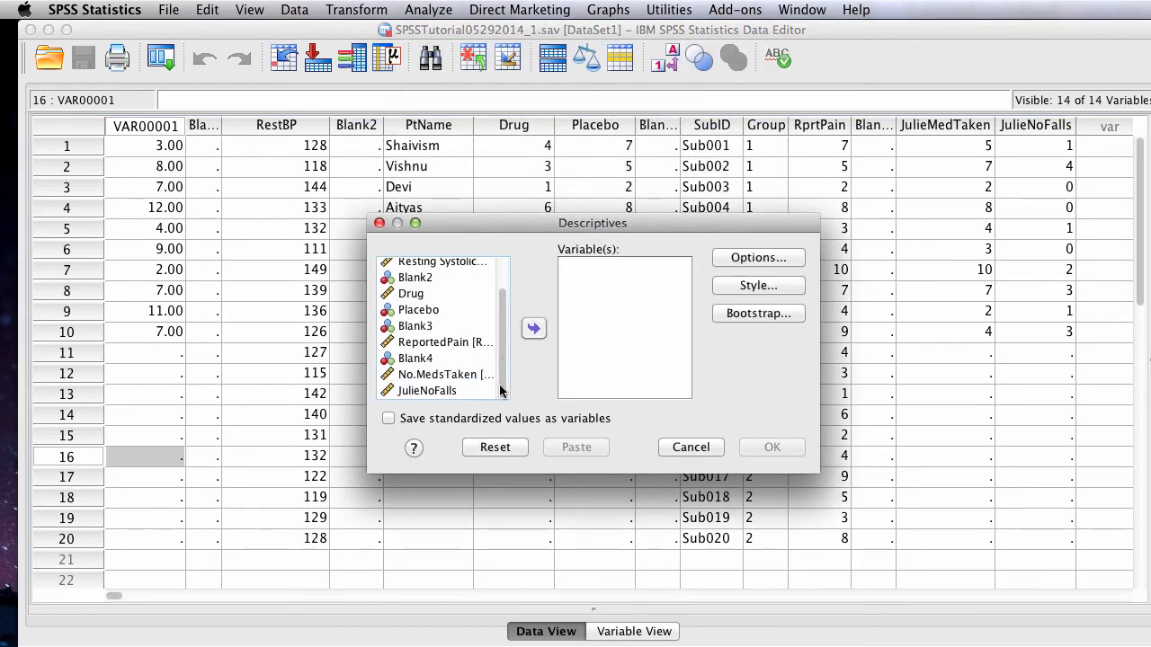
pyautogui.click(445, 393)
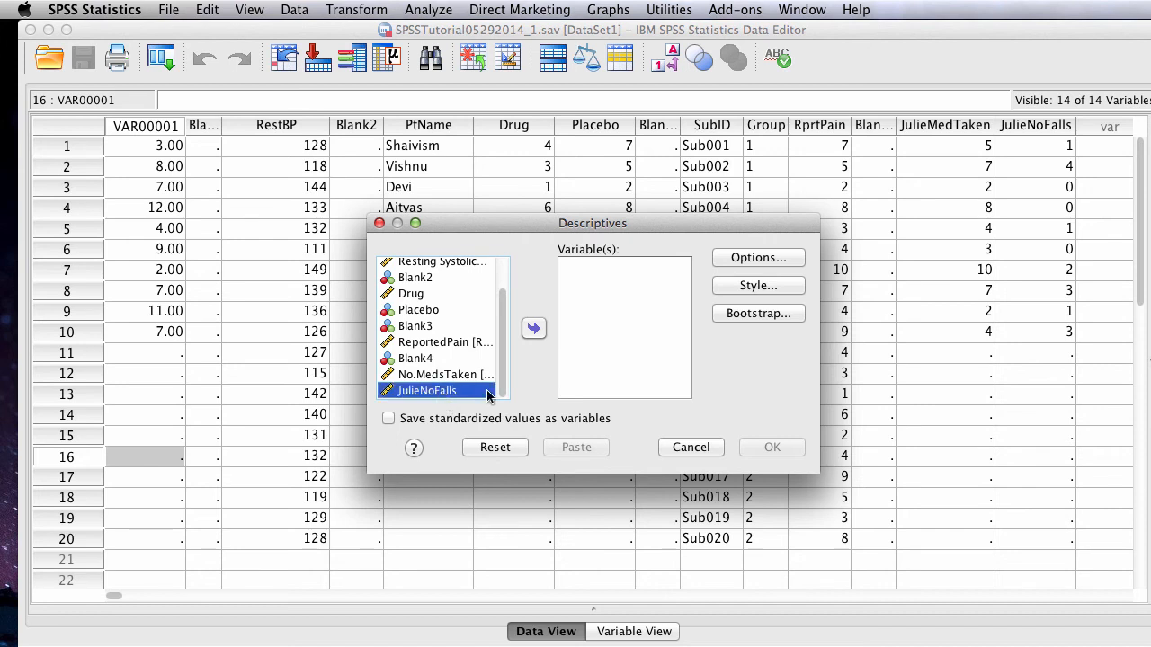
pyautogui.click(533, 329)
pyautogui.click(770, 447)
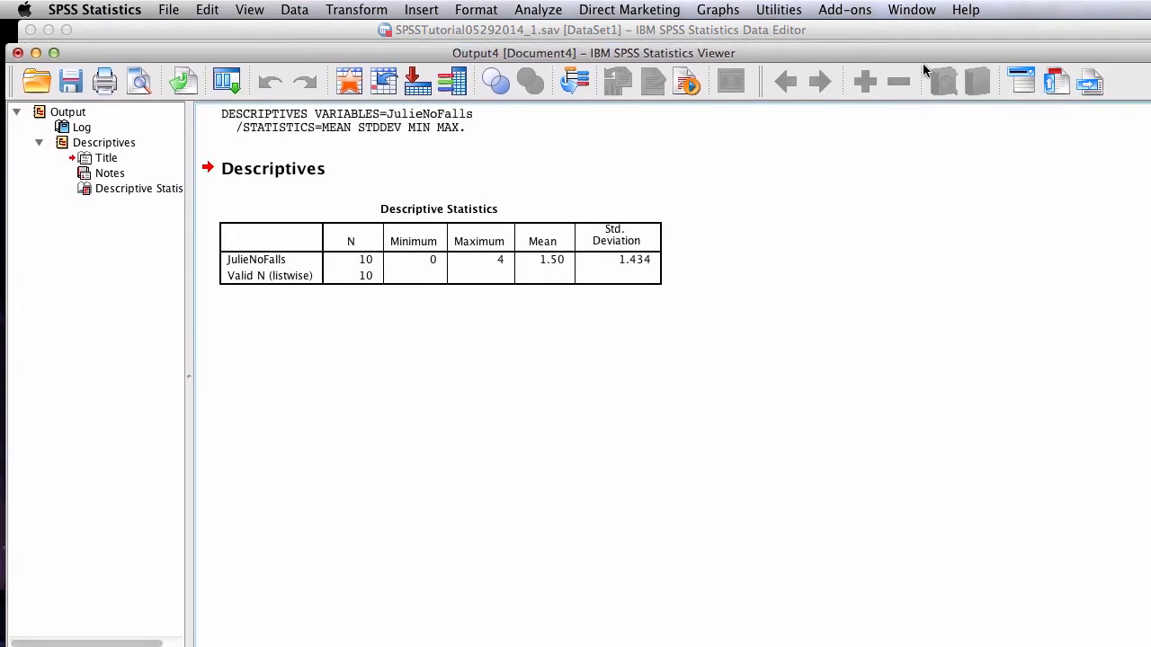
# Review the Descriptive Statistics table for JulieNoFalls and close the output without saving it
pyautogui.moveTo(909, 55); pyautogui.dragTo(902, 53)
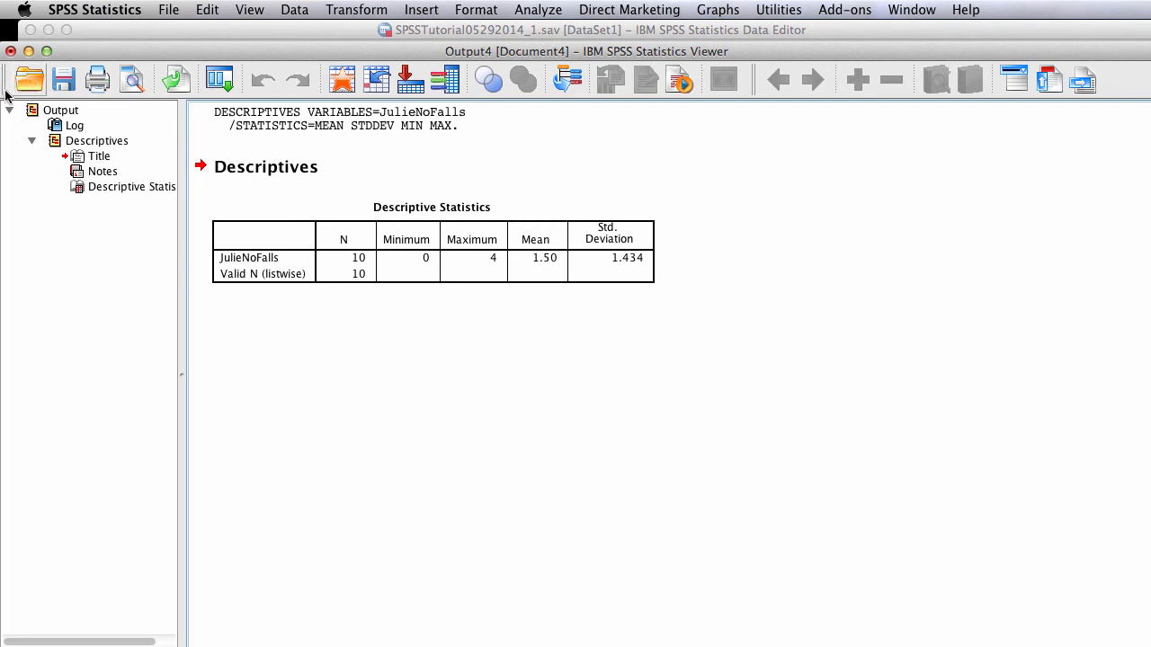
pyautogui.click(11, 51)
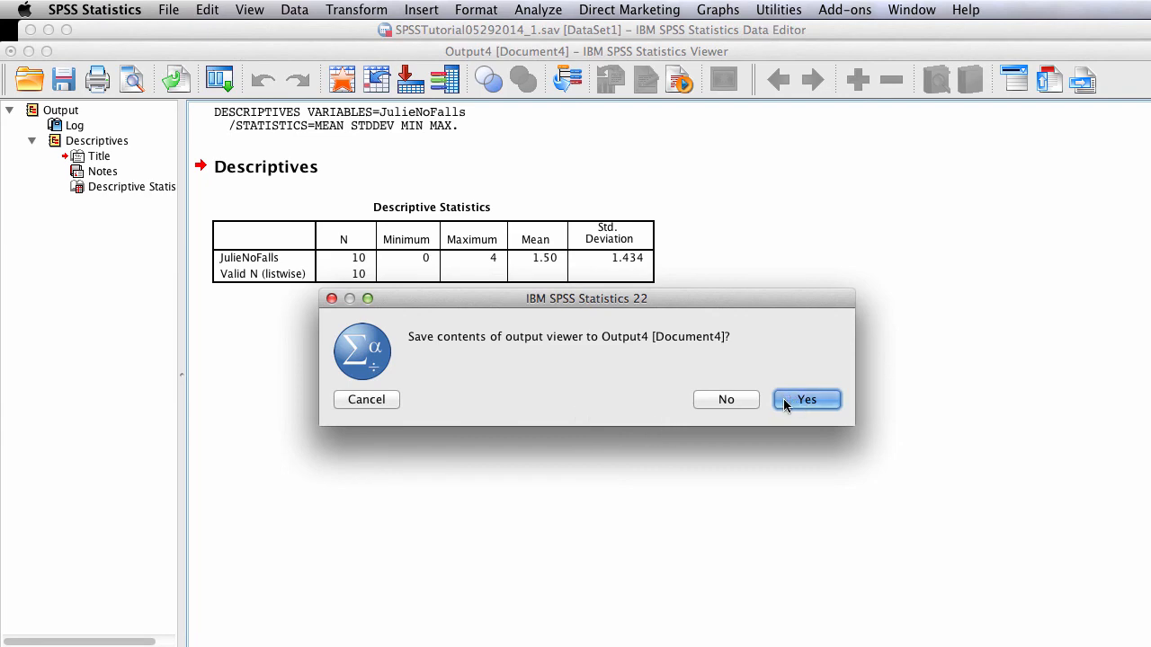
pyautogui.click(748, 401)
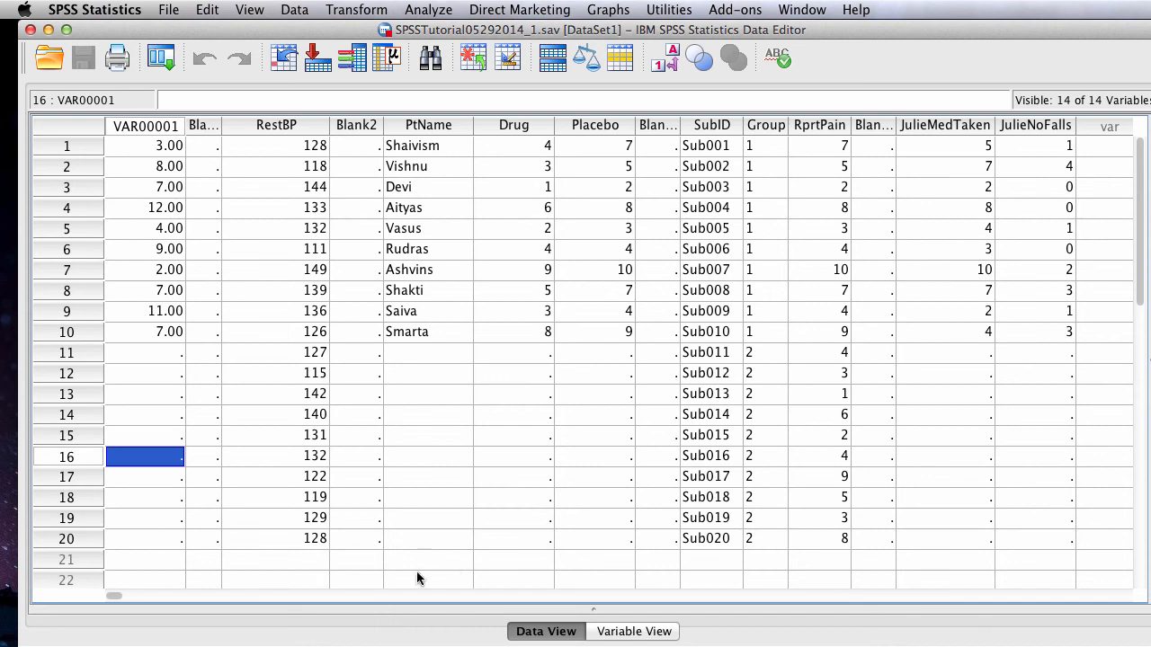
# Create a simple scatterplot from the legacy chart types with JulieNoFalls on the Y axis and No.MedsTaken on the X axis
pyautogui.click(581, 11)
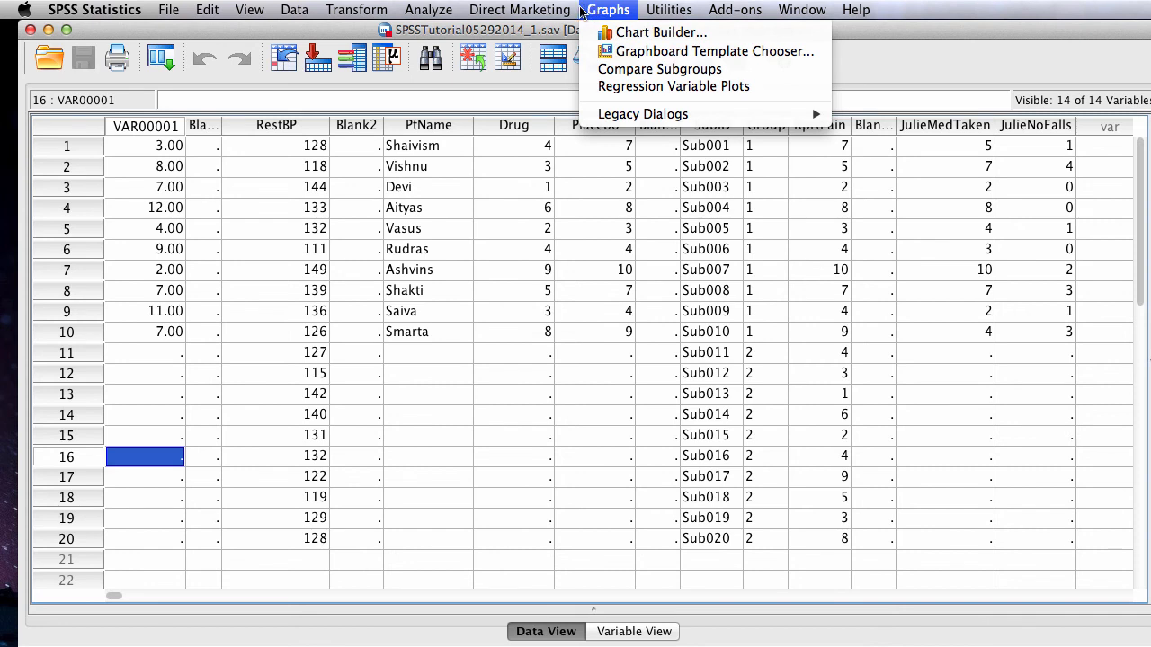
pyautogui.moveTo(570, 11)
pyautogui.moveTo(667, 121)
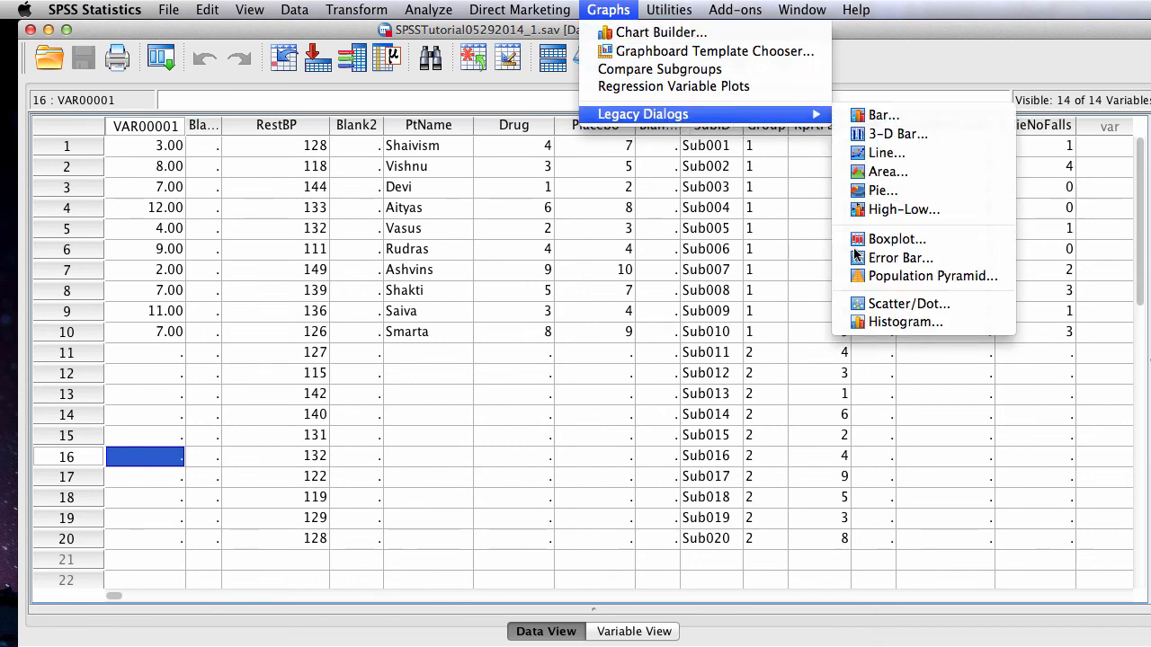
pyautogui.click(907, 304)
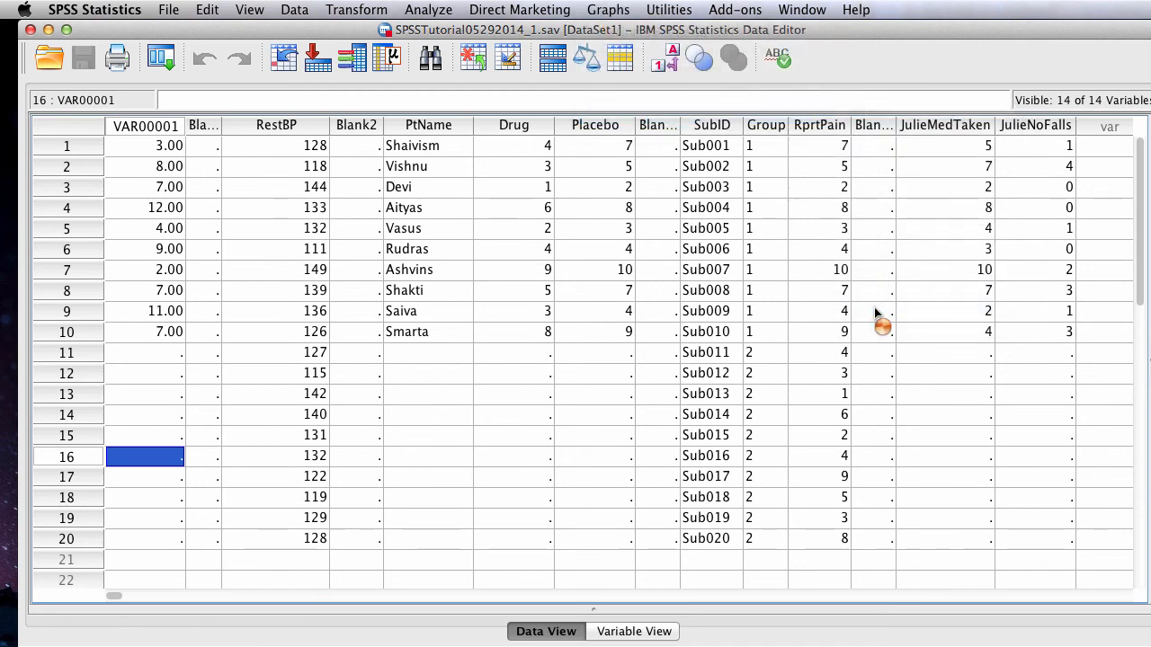
pyautogui.click(475, 304)
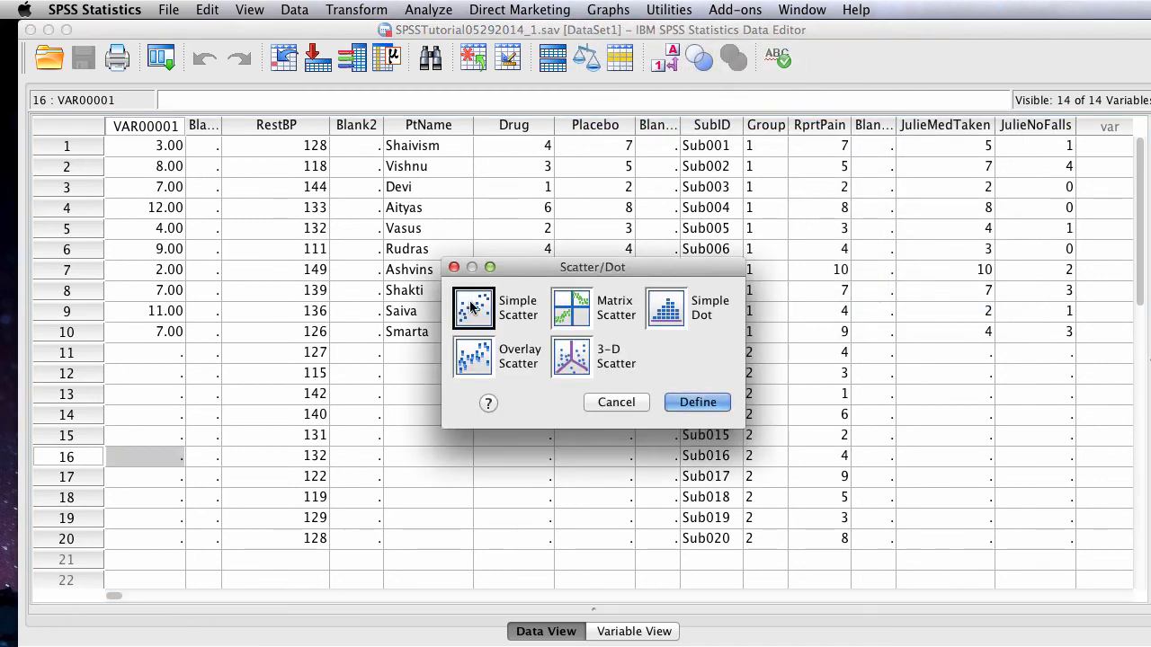
pyautogui.click(708, 406)
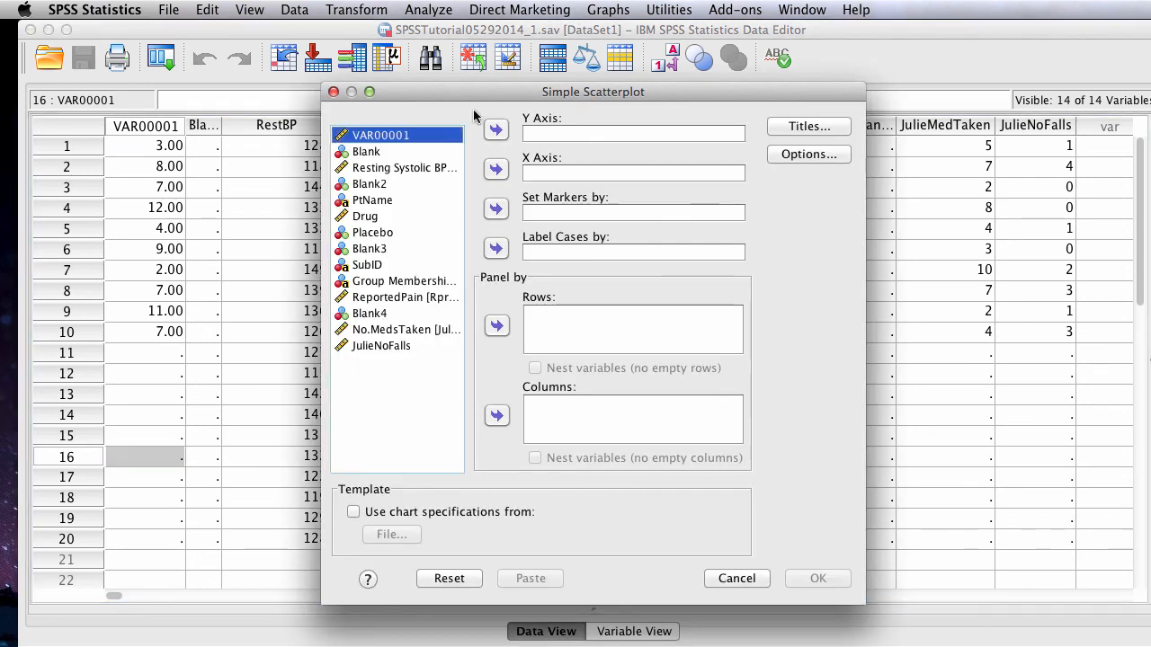
pyautogui.click(353, 347)
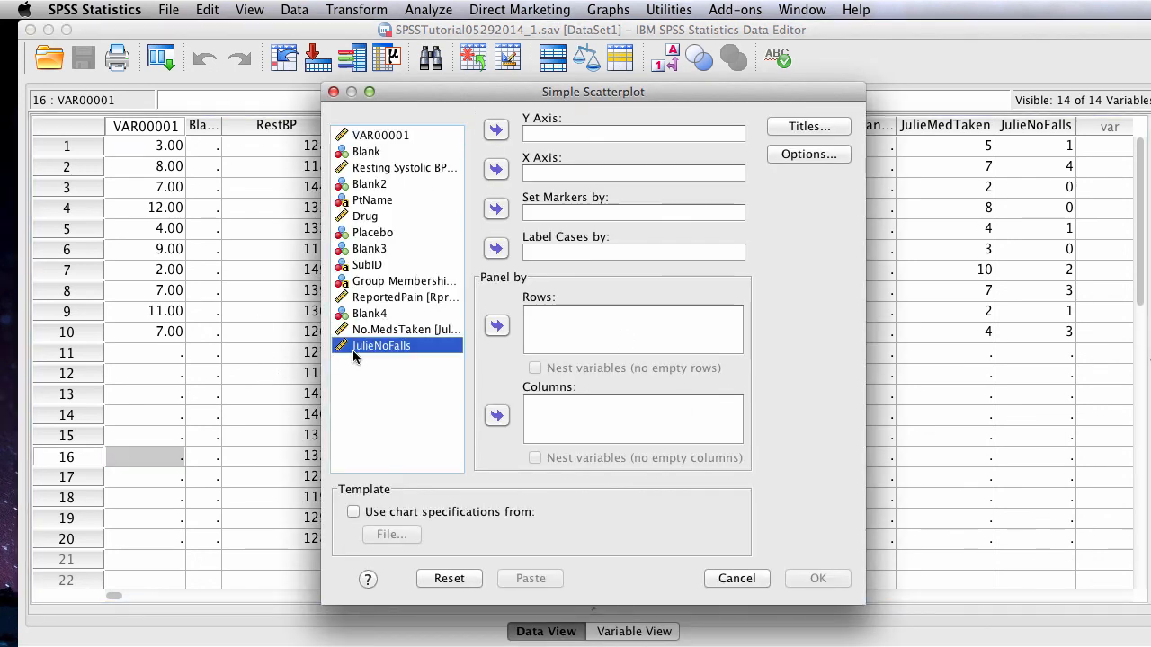
pyautogui.click(499, 132)
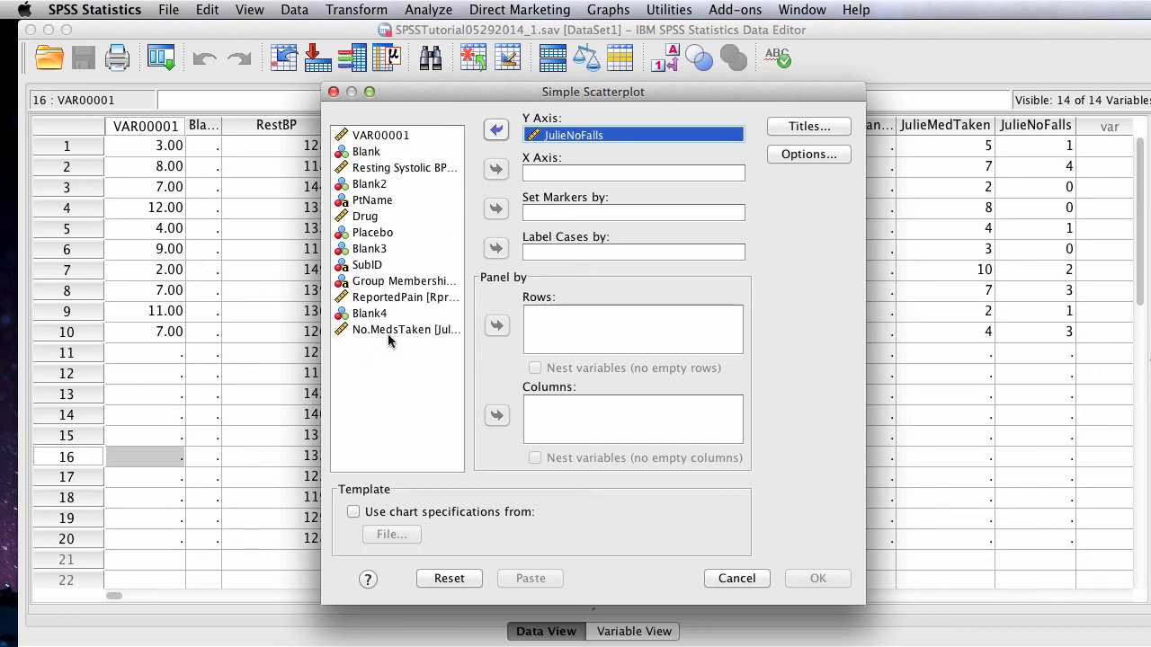
pyautogui.click(390, 333)
pyautogui.click(495, 169)
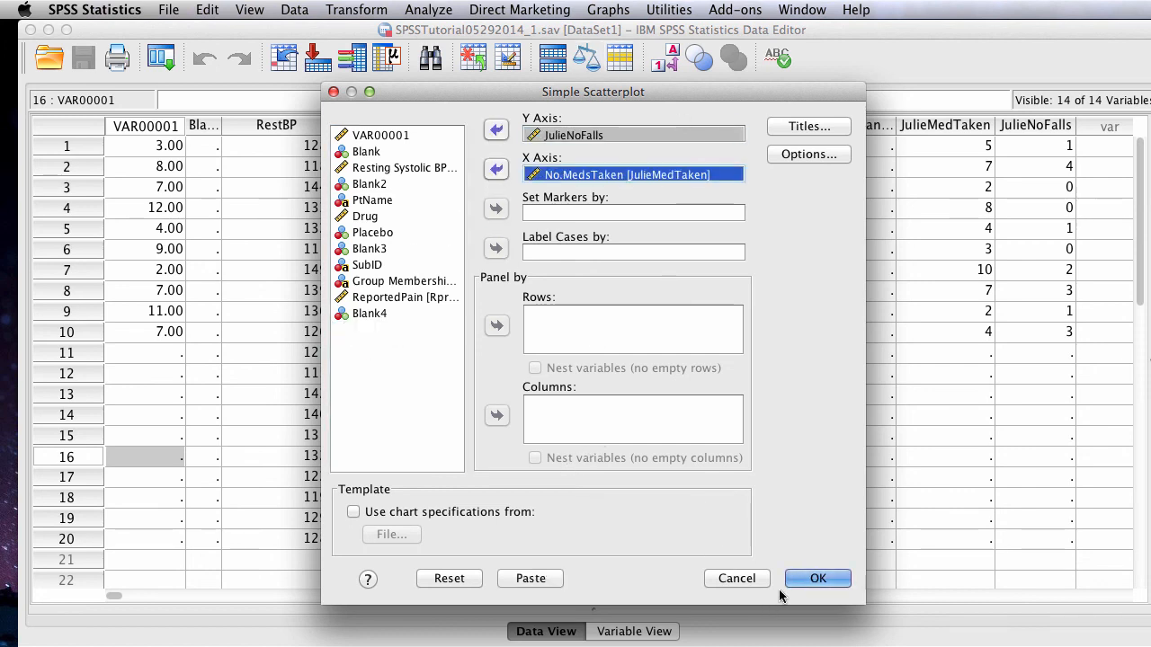
pyautogui.click(817, 579)
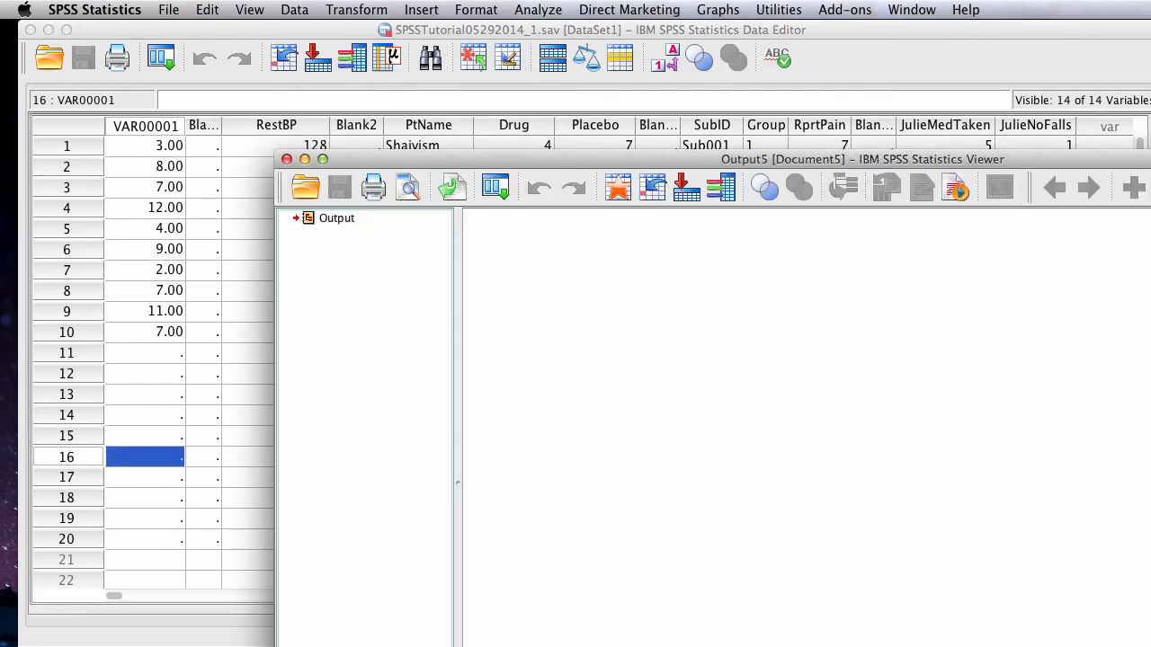
# Open the scatterplot in the Chart Editor and add a reference line from an equation
pyautogui.moveTo(1150, 164); pyautogui.dragTo(912, 43)
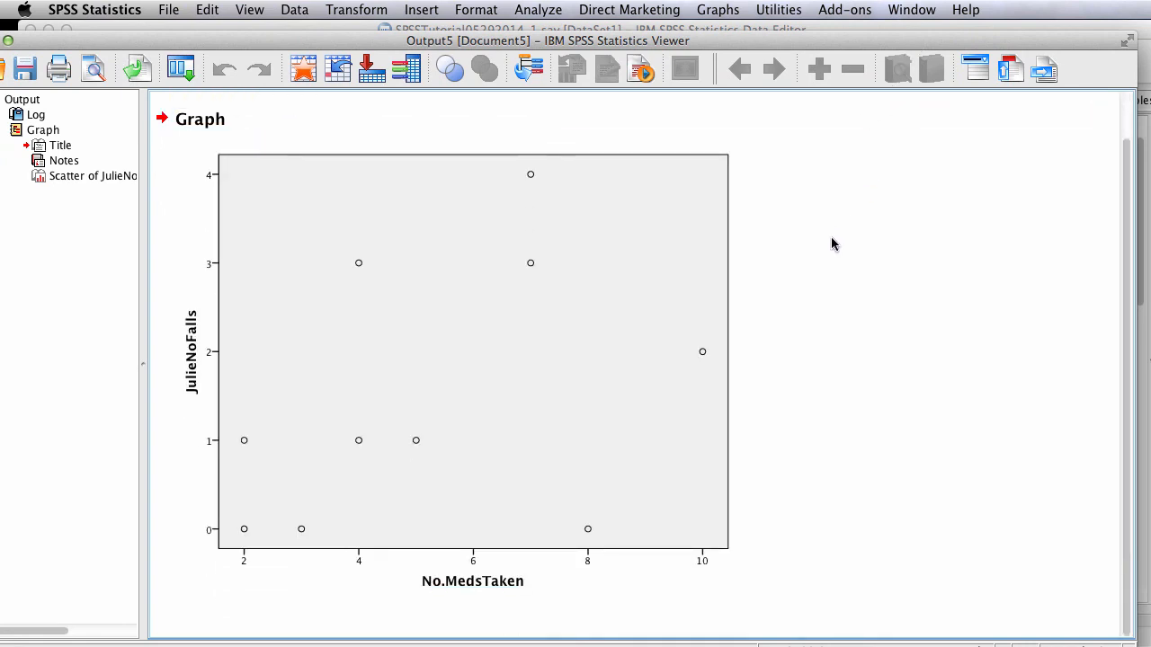
pyautogui.click(634, 366)
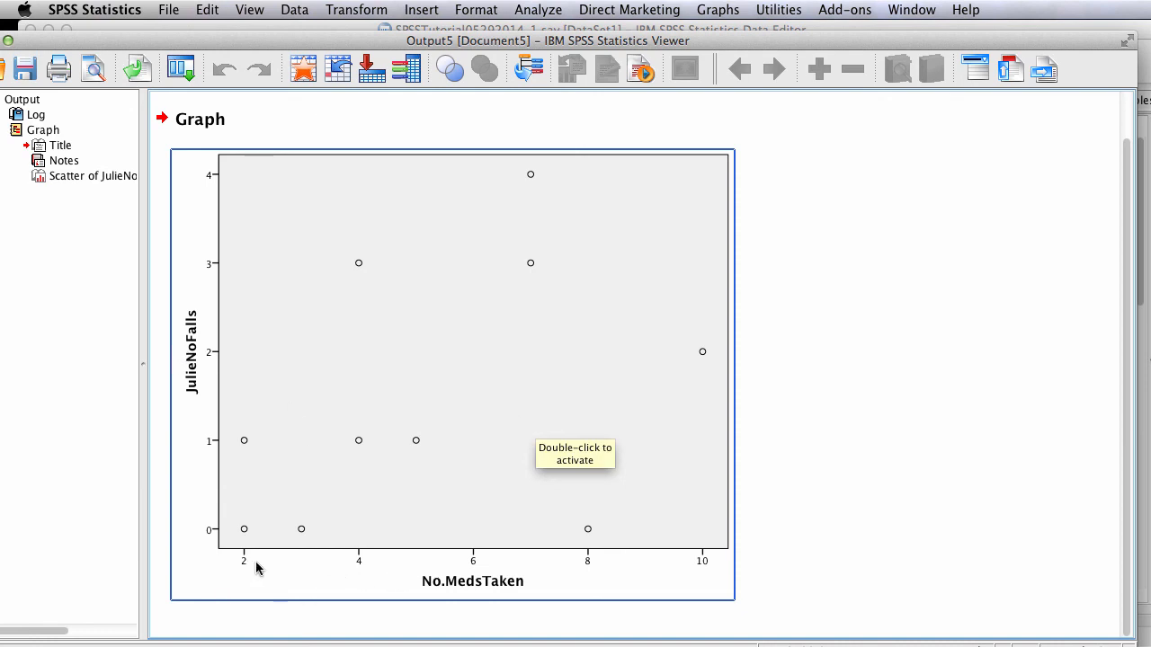
pyautogui.click(426, 371)
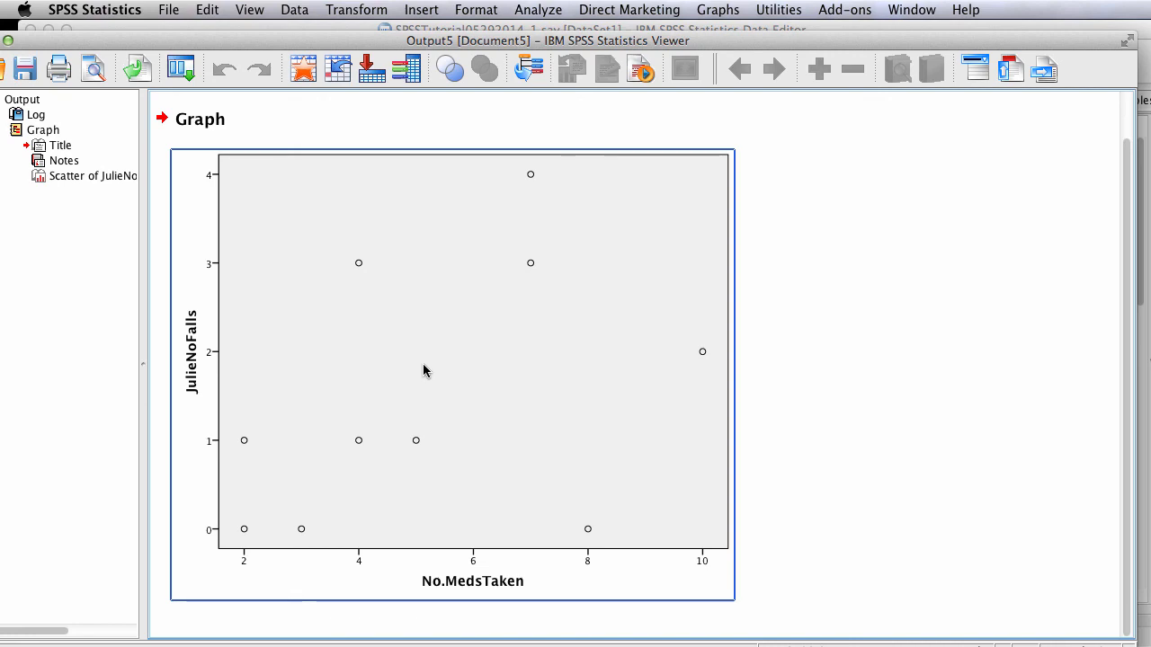
pyautogui.doubleClick(426, 370)
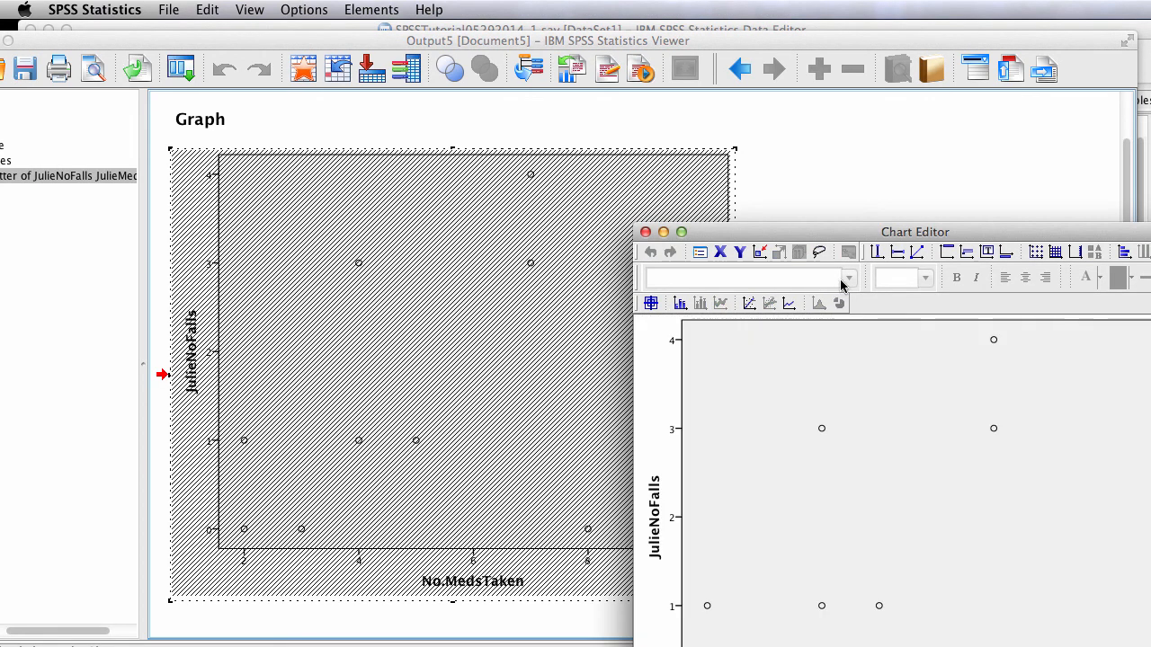
pyautogui.moveTo(892, 234); pyautogui.dragTo(537, 77)
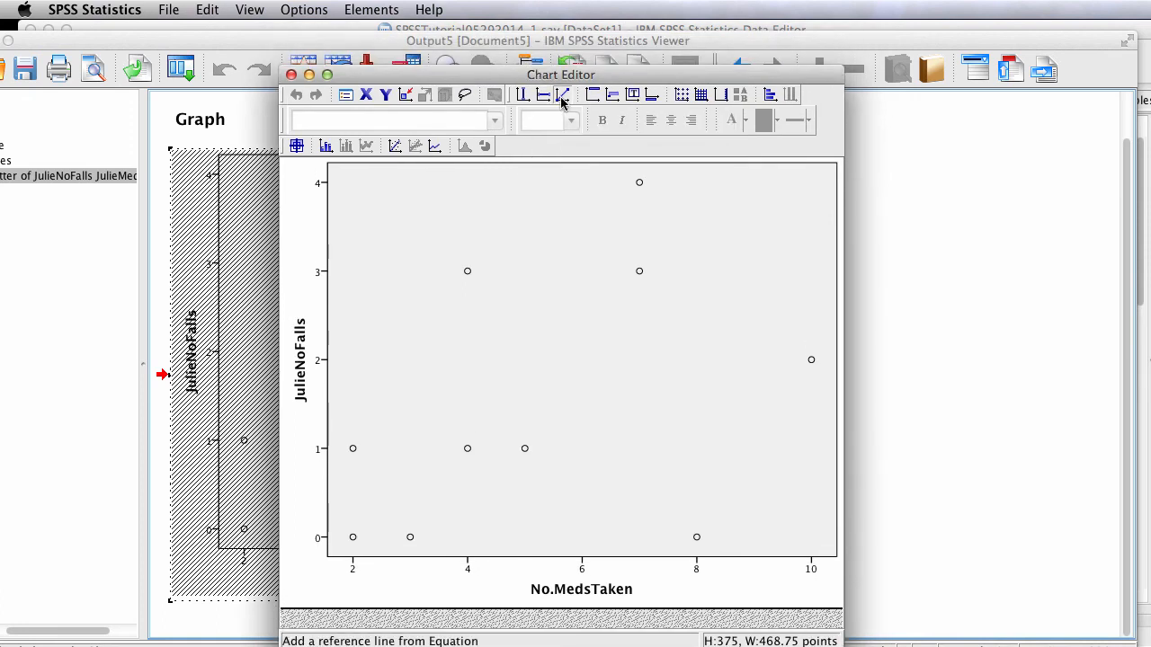
pyautogui.click(562, 102)
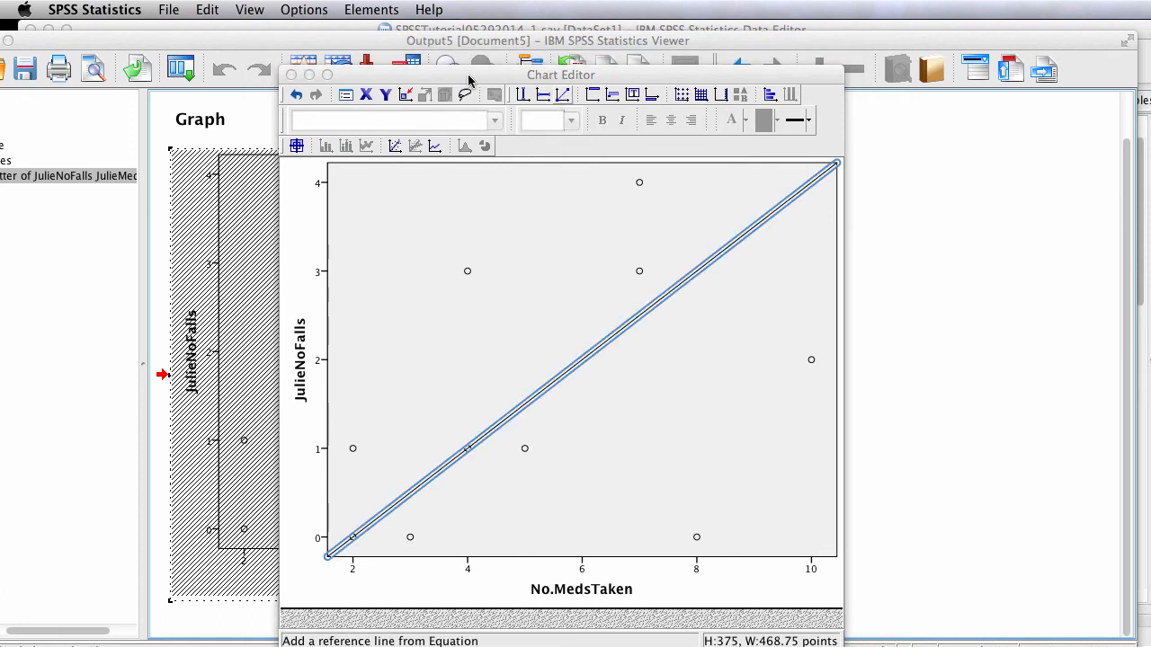
# Close the Chart Editor with the reference line kept and move the output window so its window controls are within reach
pyautogui.moveTo(469, 79); pyautogui.dragTo(341, 51)
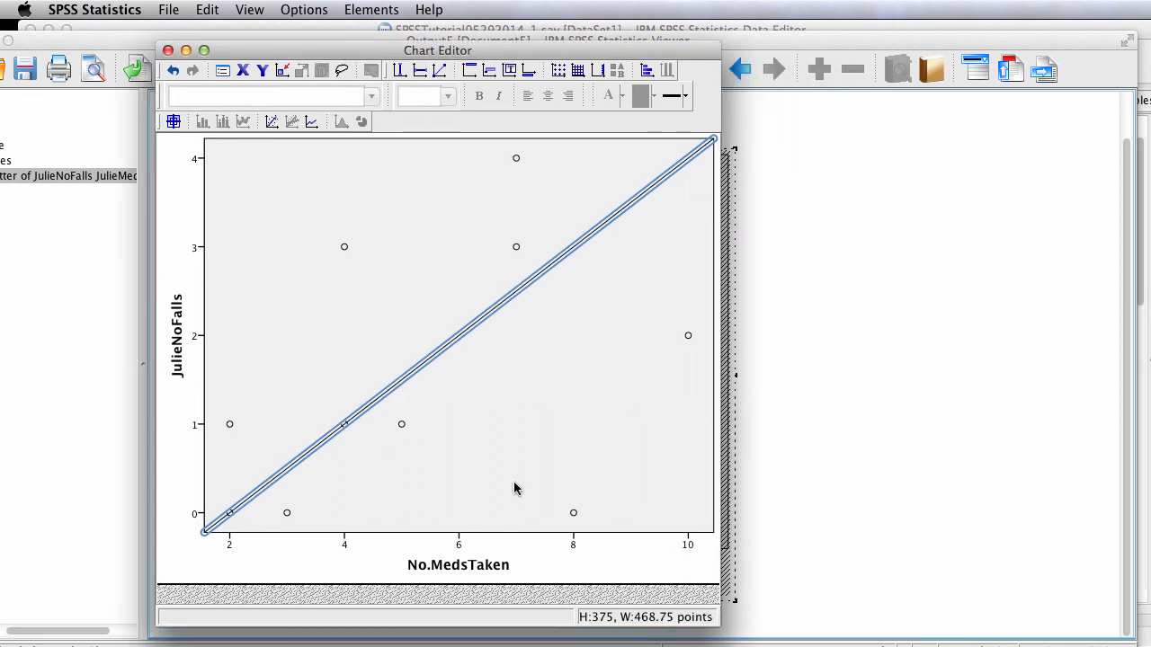
pyautogui.click(167, 52)
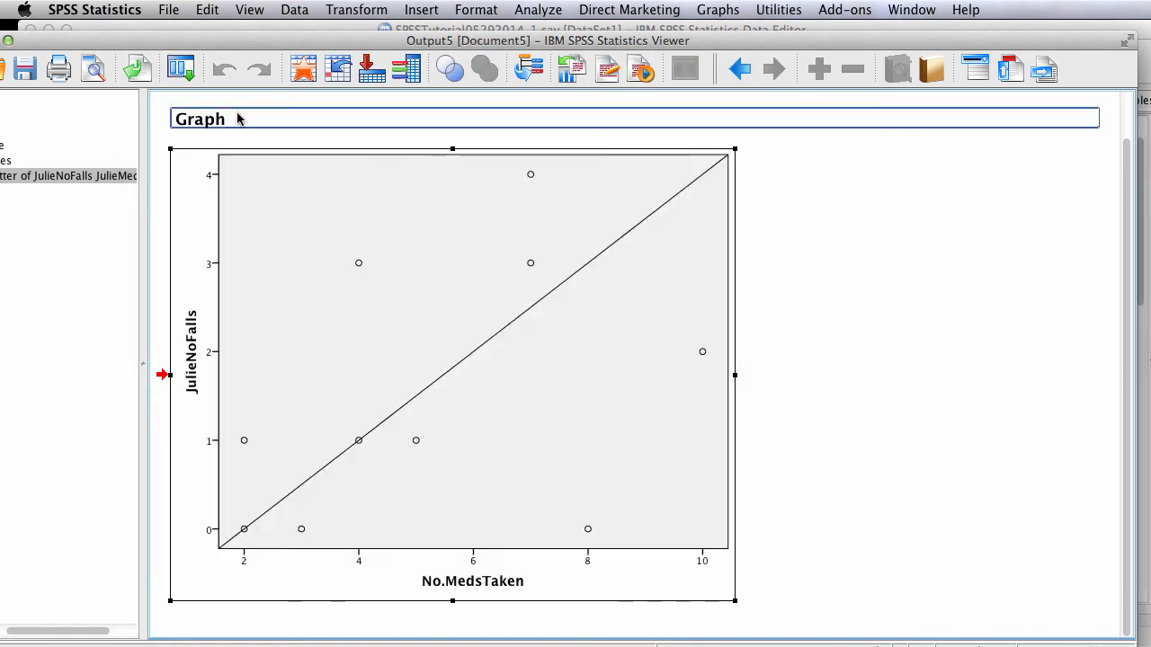
pyautogui.moveTo(52, 42); pyautogui.dragTo(131, 29)
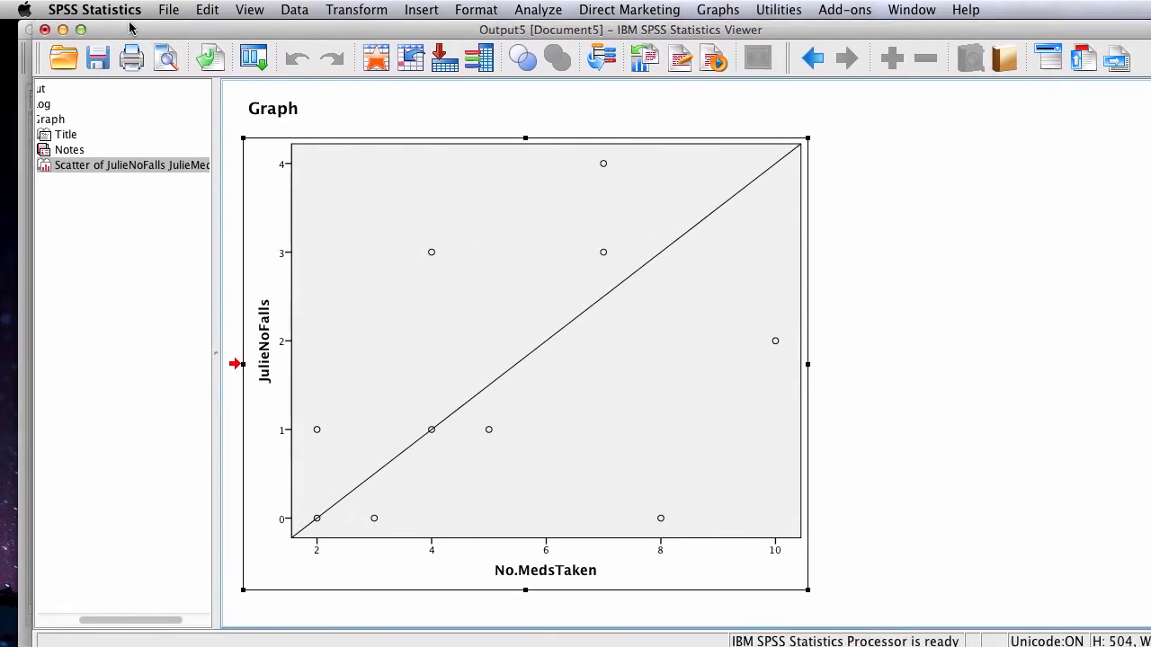
pyautogui.click(44, 30)
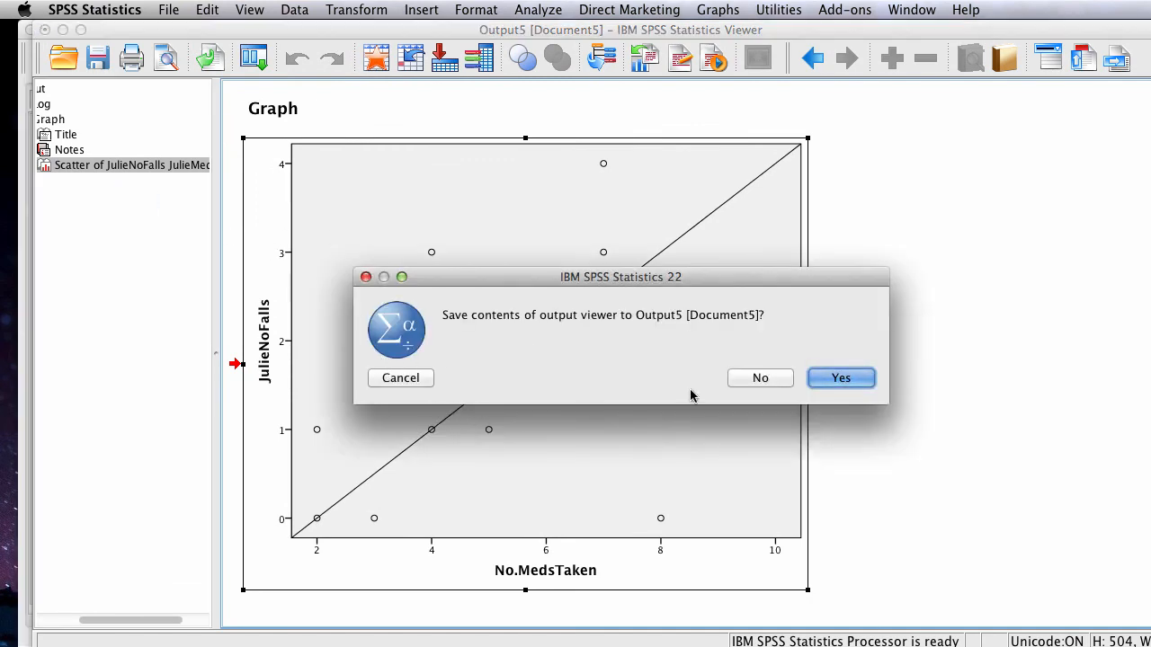
pyautogui.click(837, 379)
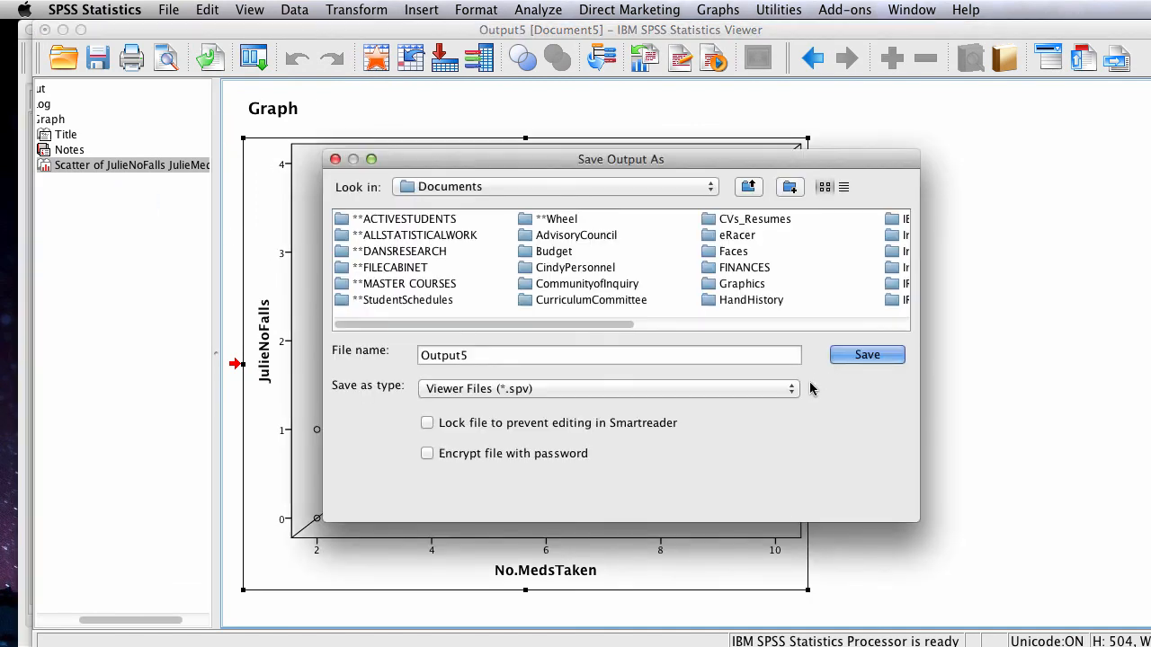
pyautogui.click(885, 416)
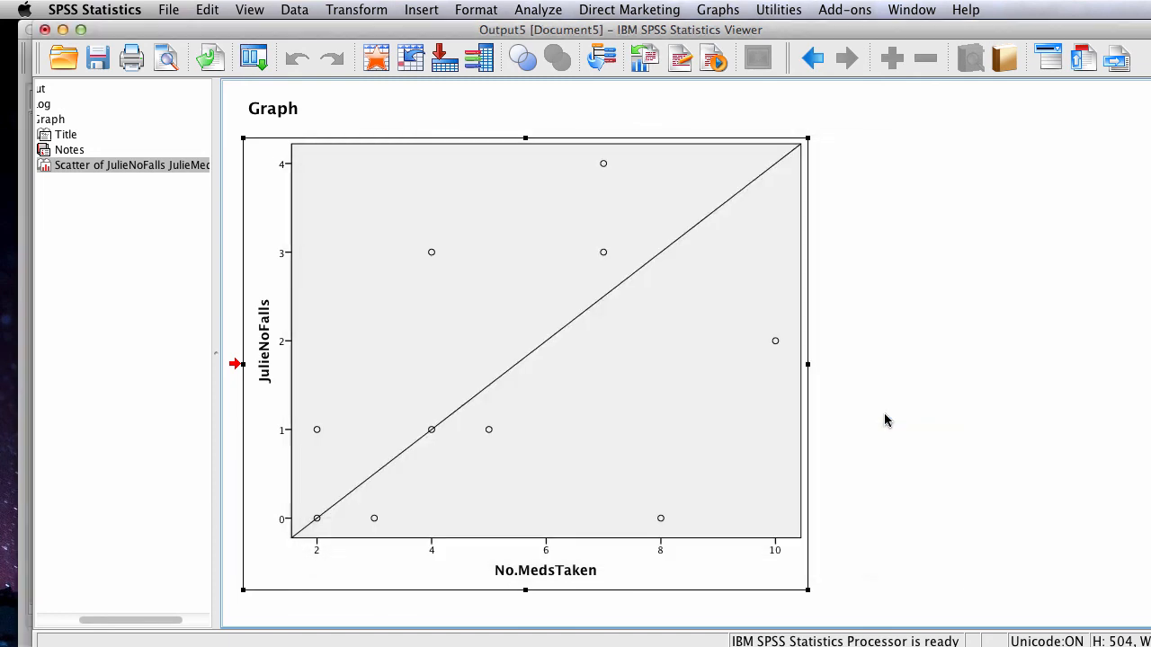
# Close the output window that contains the scatterplot of JulieNoFalls against No.MedsTaken
pyautogui.click(45, 29)
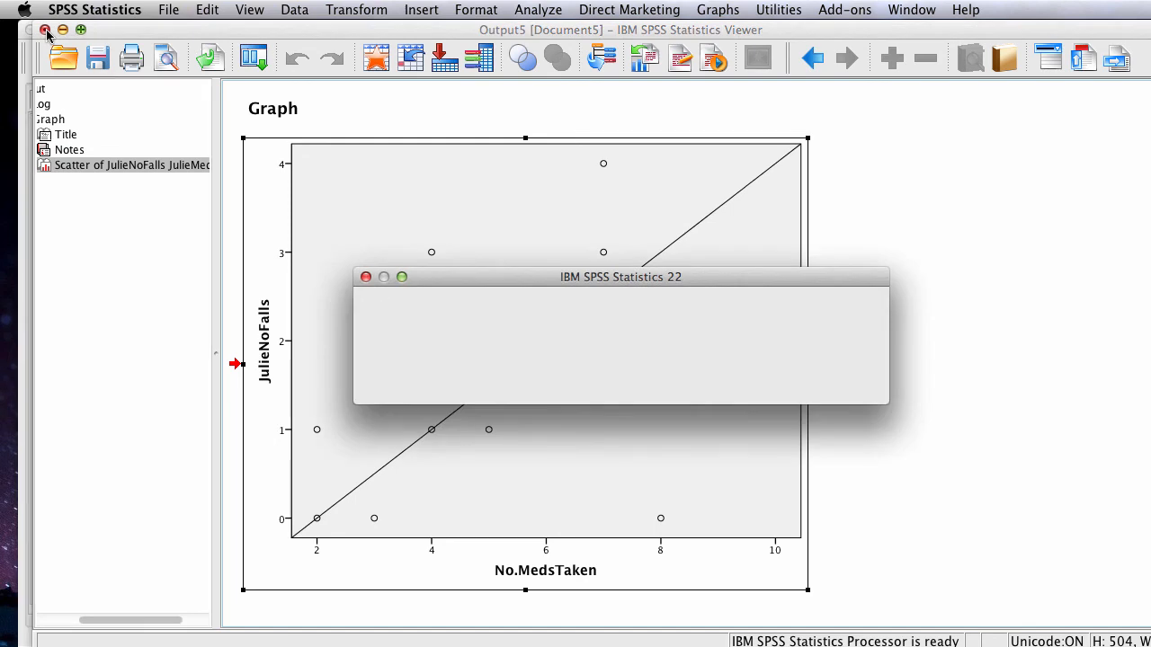